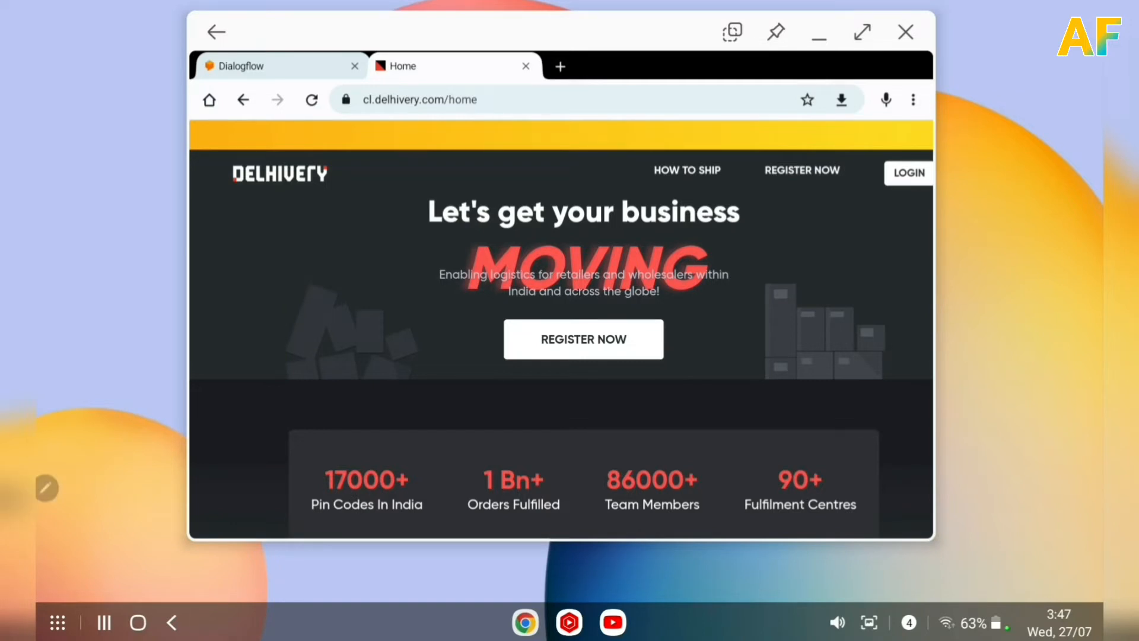
Sign in to the Delhivery client panel with a saved Google account and maximize the browser window.
{"action": "left_click", "coordinate": [908, 172]}
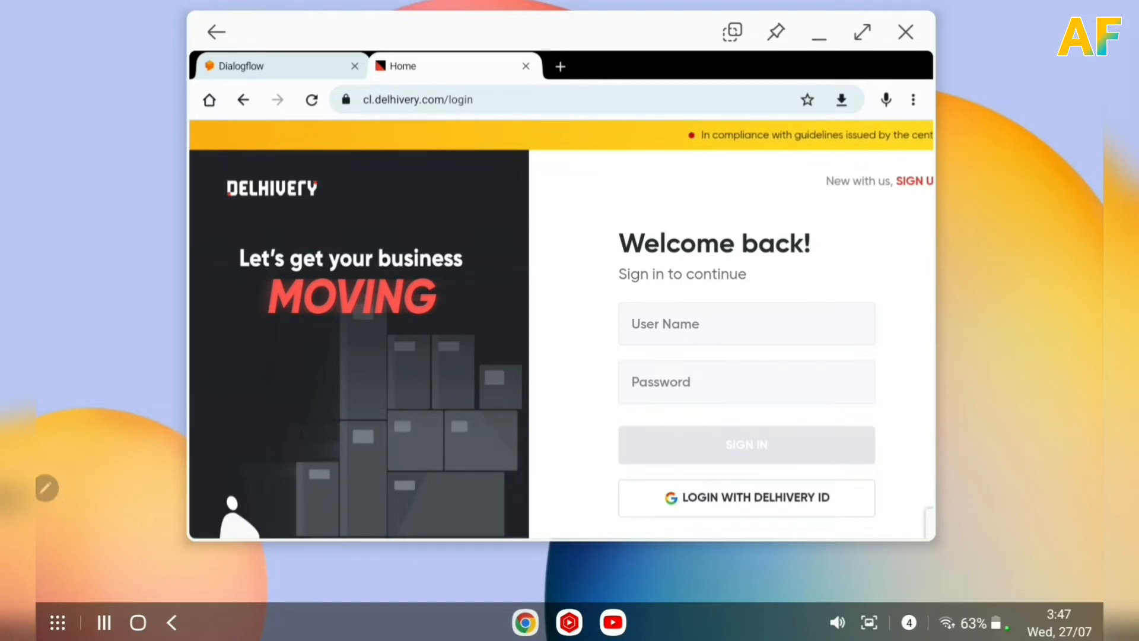
{"action": "left_click", "coordinate": [803, 323]}
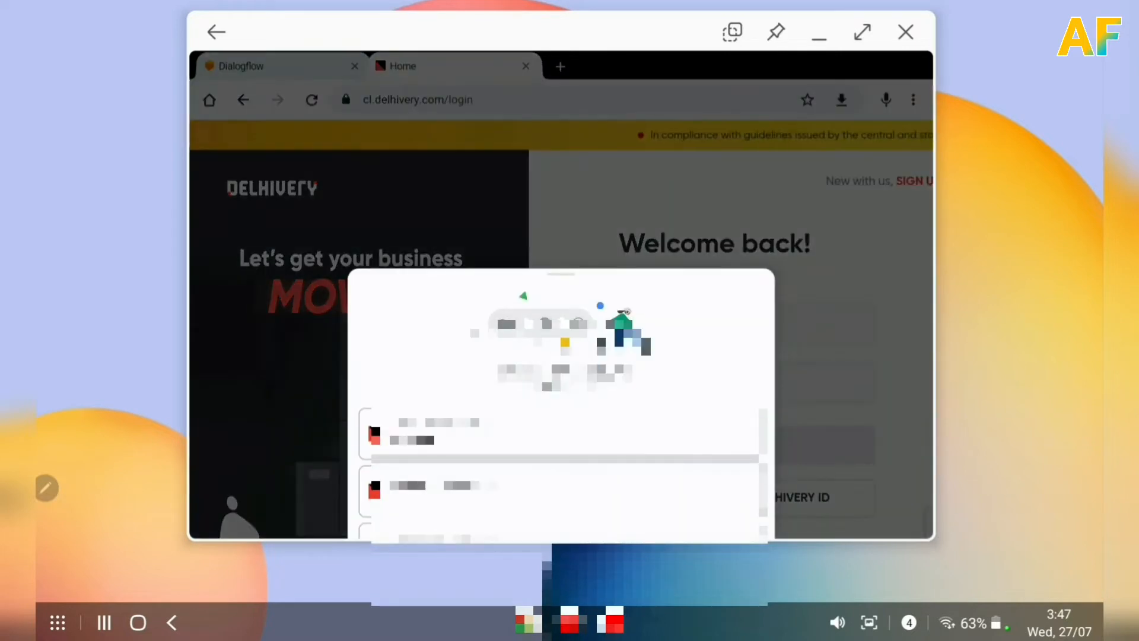
{"action": "left_click", "coordinate": [715, 440]}
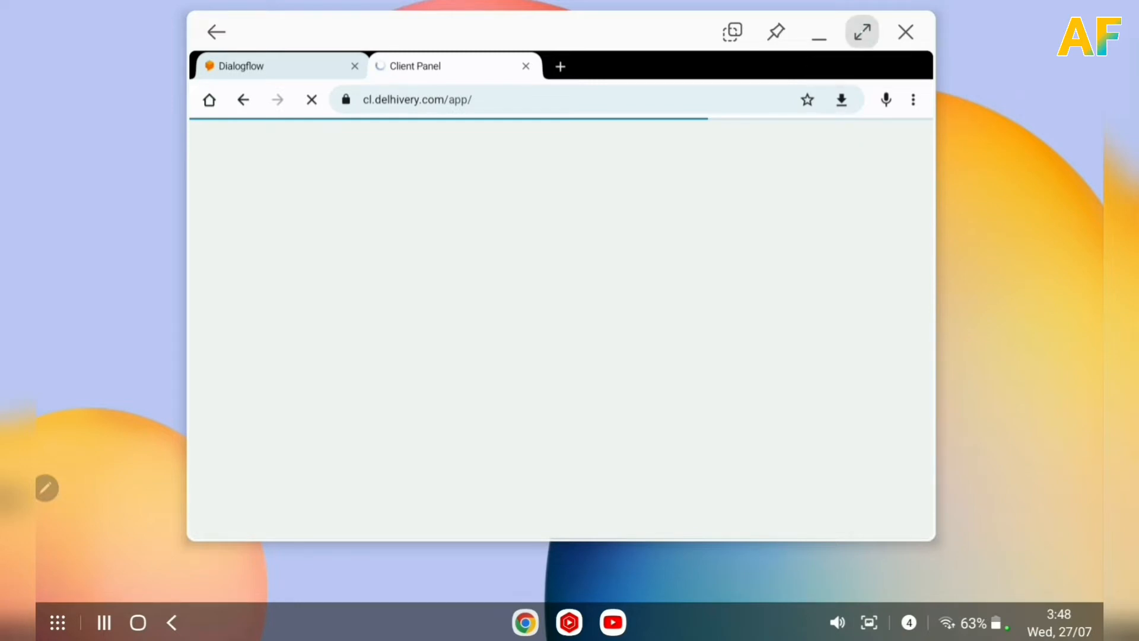
{"action": "left_click", "coordinate": [862, 31]}
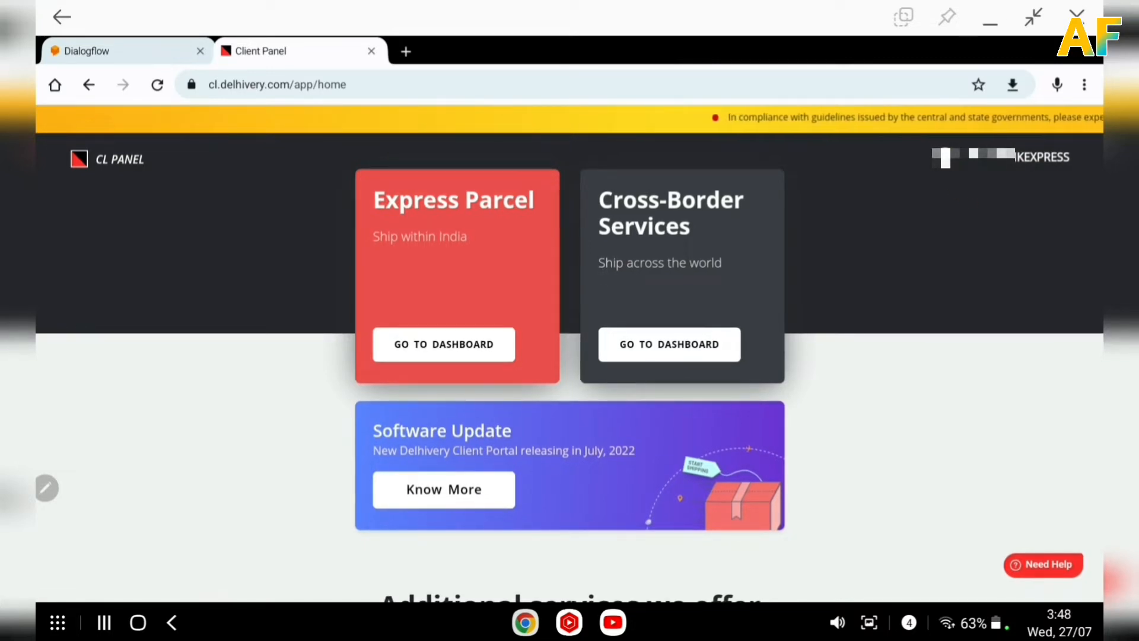
Open the Express Parcel dashboard.
{"action": "mouse_move", "coordinate": [989, 128]}
{"action": "left_mouse_down"}
{"action": "mouse_move", "coordinate": [1020, 208]}
{"action": "mouse_move", "coordinate": [969, 147]}
{"action": "left_mouse_up"}
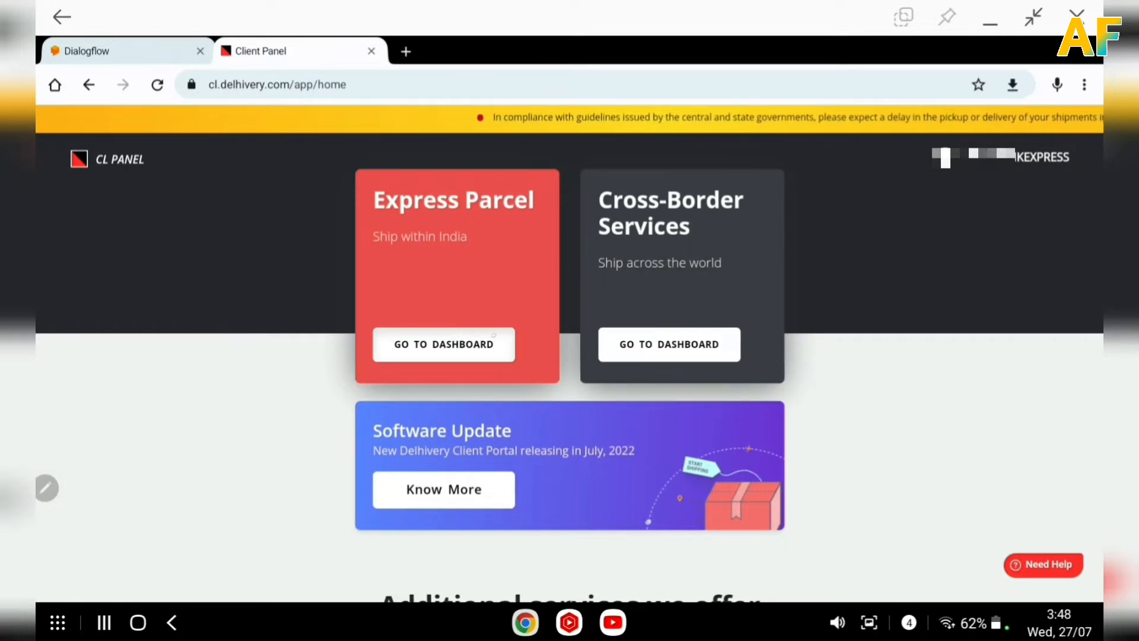
{"action": "left_click", "coordinate": [493, 336]}
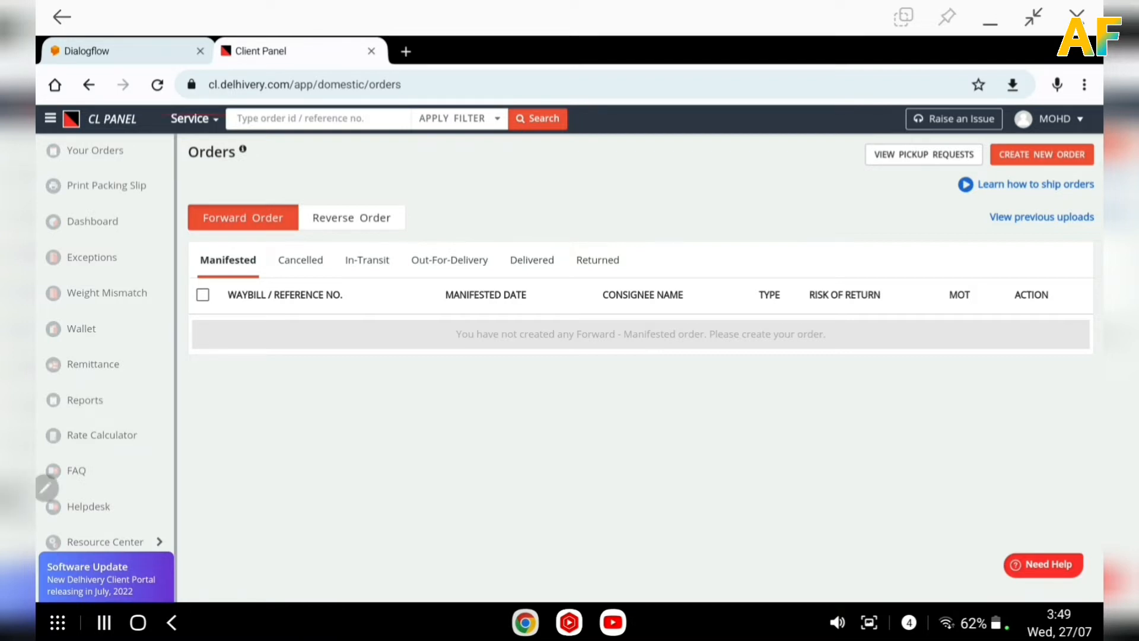
Switch the panel's service to International to open the international orders list.
{"action": "mouse_move", "coordinate": [173, 103]}
{"action": "left_mouse_down"}
{"action": "mouse_move", "coordinate": [166, 137]}
{"action": "mouse_move", "coordinate": [222, 128]}
{"action": "mouse_move", "coordinate": [152, 117]}
{"action": "left_mouse_up"}
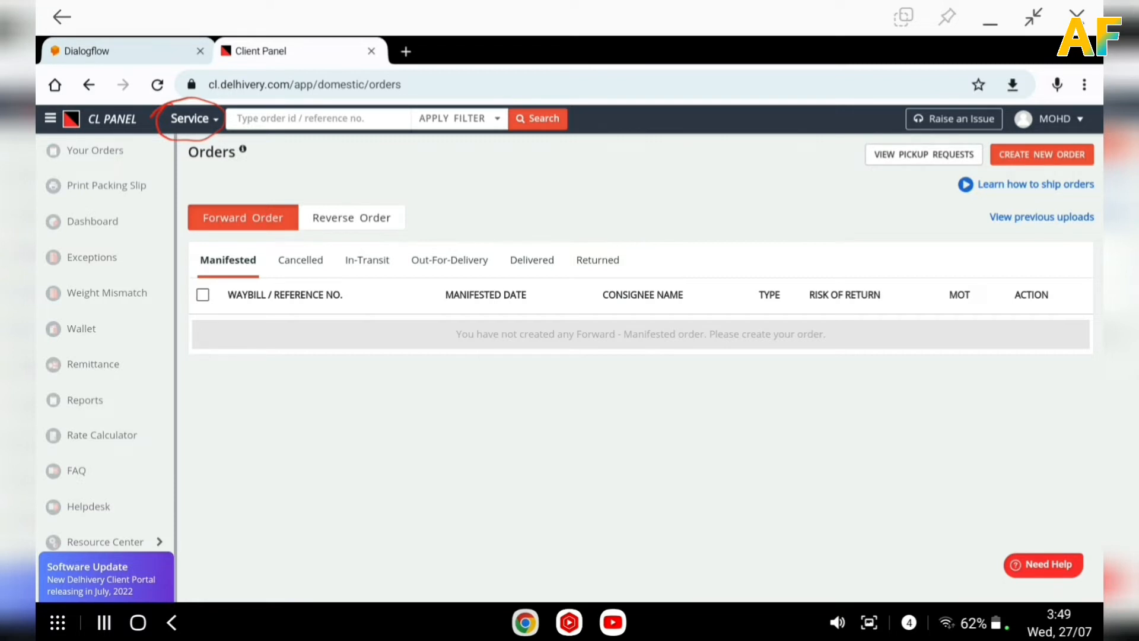
{"action": "left_click", "coordinate": [995, 22]}
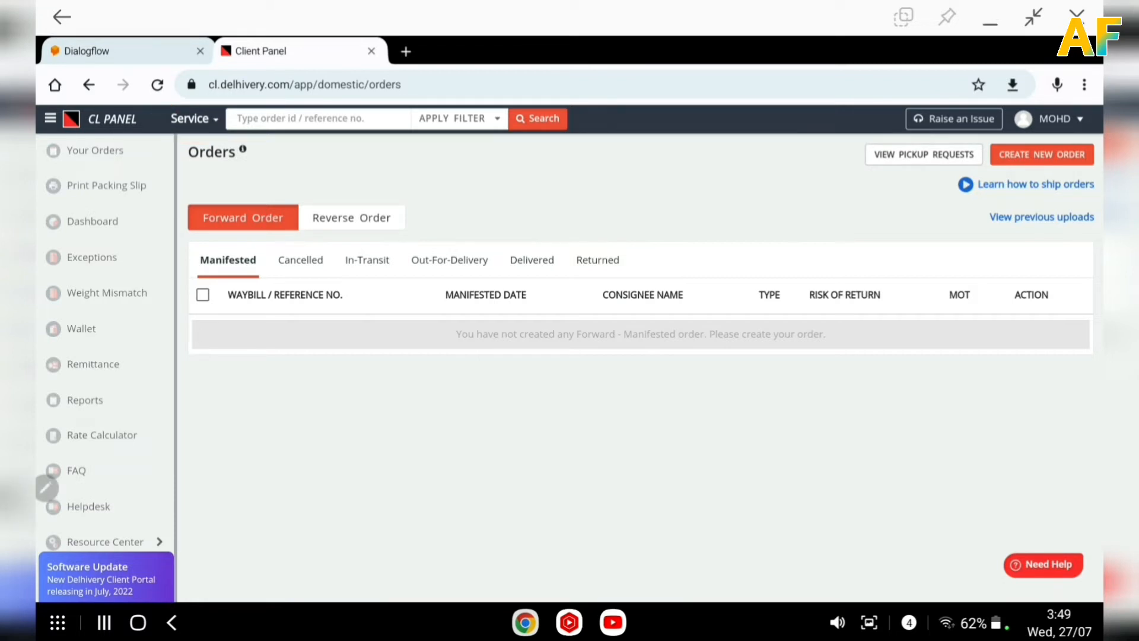
{"action": "left_click", "coordinate": [208, 116]}
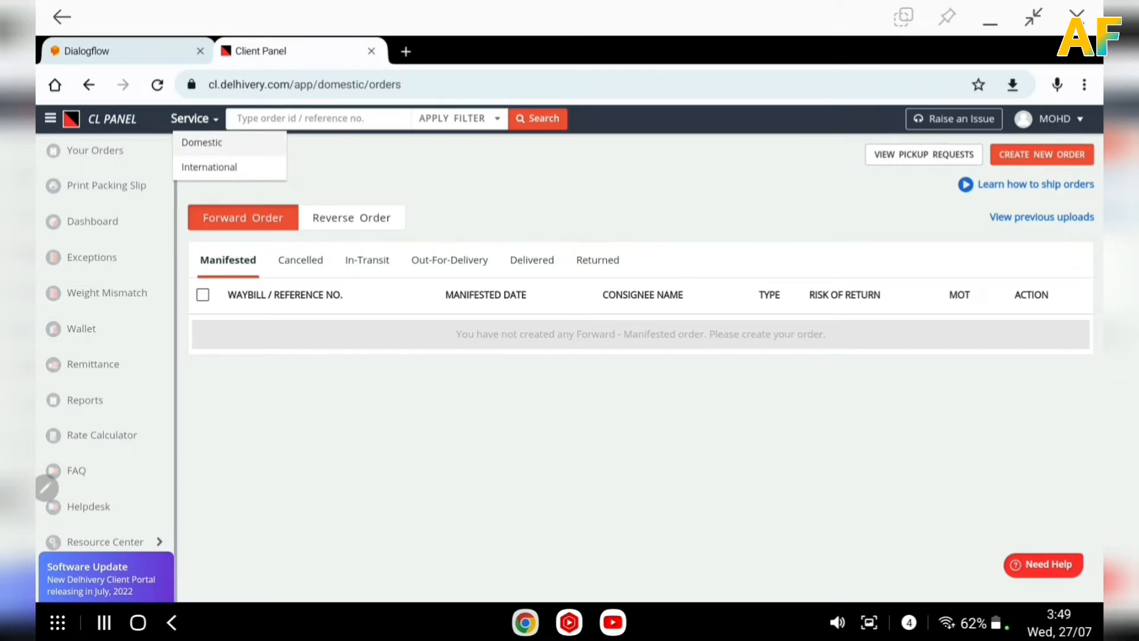
{"action": "left_click", "coordinate": [201, 143]}
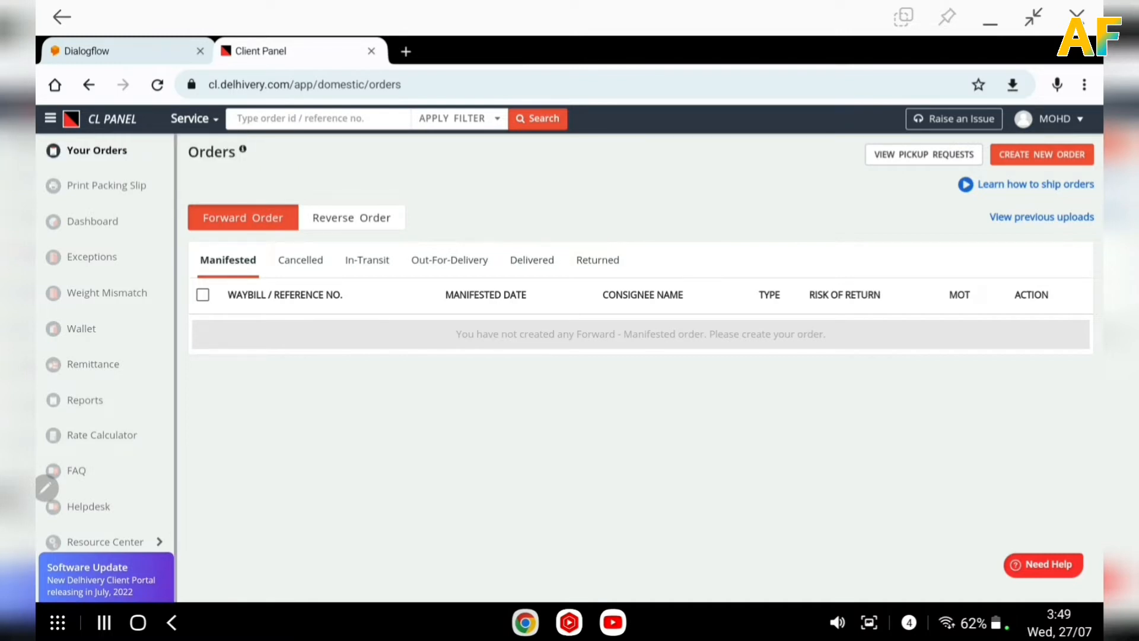
{"action": "left_click", "coordinate": [206, 124]}
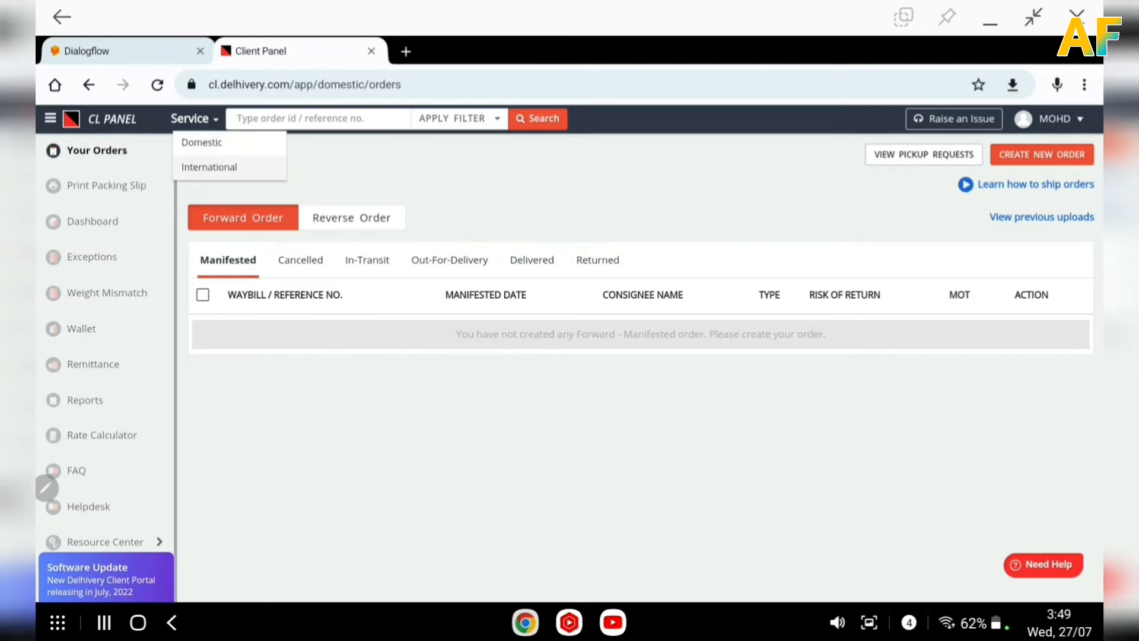
{"action": "left_click", "coordinate": [209, 166]}
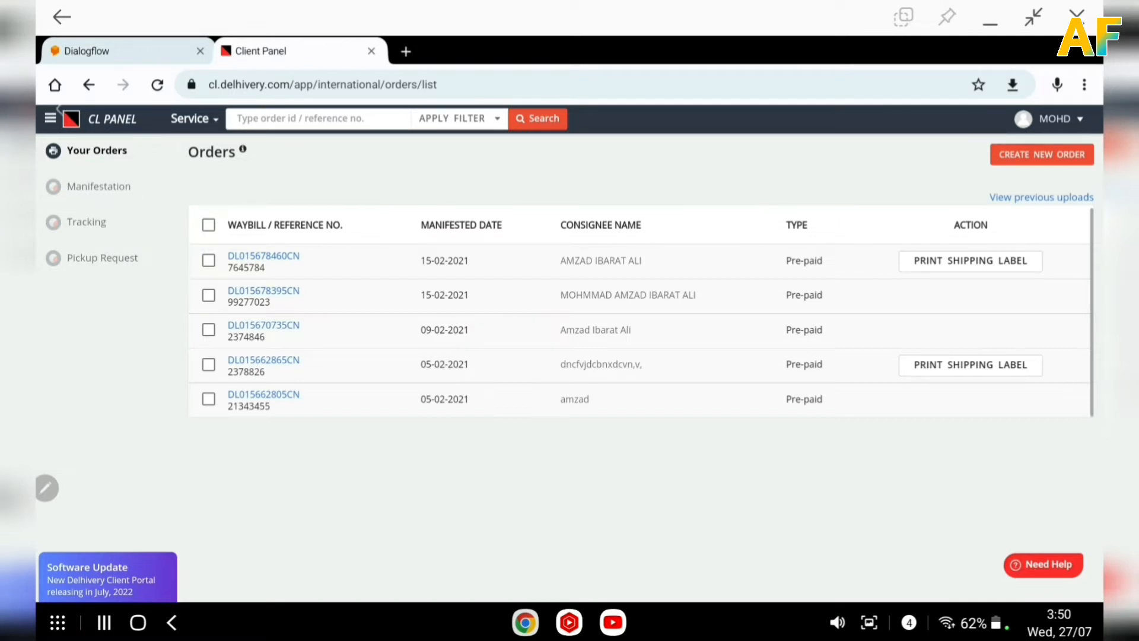
Review the sidebar sections and open the Tracking page to examine the track ID entry.
{"action": "mouse_move", "coordinate": [65, 158]}
{"action": "left_mouse_down"}
{"action": "mouse_move", "coordinate": [89, 167]}
{"action": "mouse_move", "coordinate": [127, 142]}
{"action": "mouse_move", "coordinate": [39, 160]}
{"action": "mouse_move", "coordinate": [90, 159]}
{"action": "left_mouse_up"}
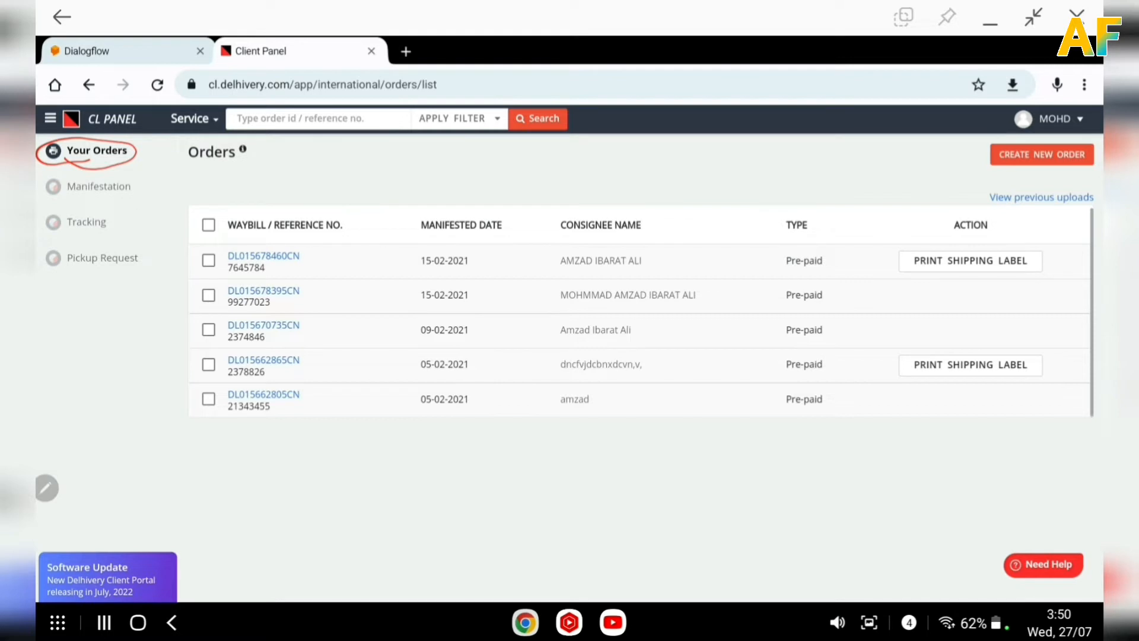
{"action": "mouse_move", "coordinate": [57, 194]}
{"action": "left_mouse_down"}
{"action": "mouse_move", "coordinate": [136, 200]}
{"action": "mouse_move", "coordinate": [84, 171]}
{"action": "mouse_move", "coordinate": [59, 191]}
{"action": "left_mouse_up"}
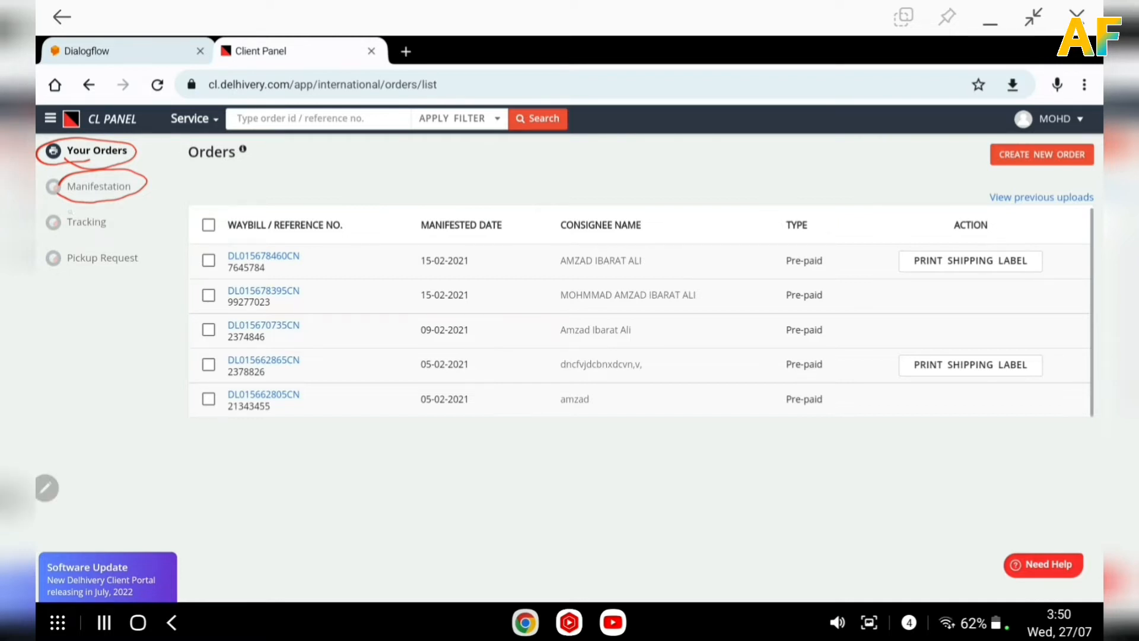
{"action": "mouse_move", "coordinate": [72, 211]}
{"action": "left_mouse_down"}
{"action": "mouse_move", "coordinate": [98, 238]}
{"action": "mouse_move", "coordinate": [86, 206]}
{"action": "mouse_move", "coordinate": [66, 218]}
{"action": "left_mouse_up"}
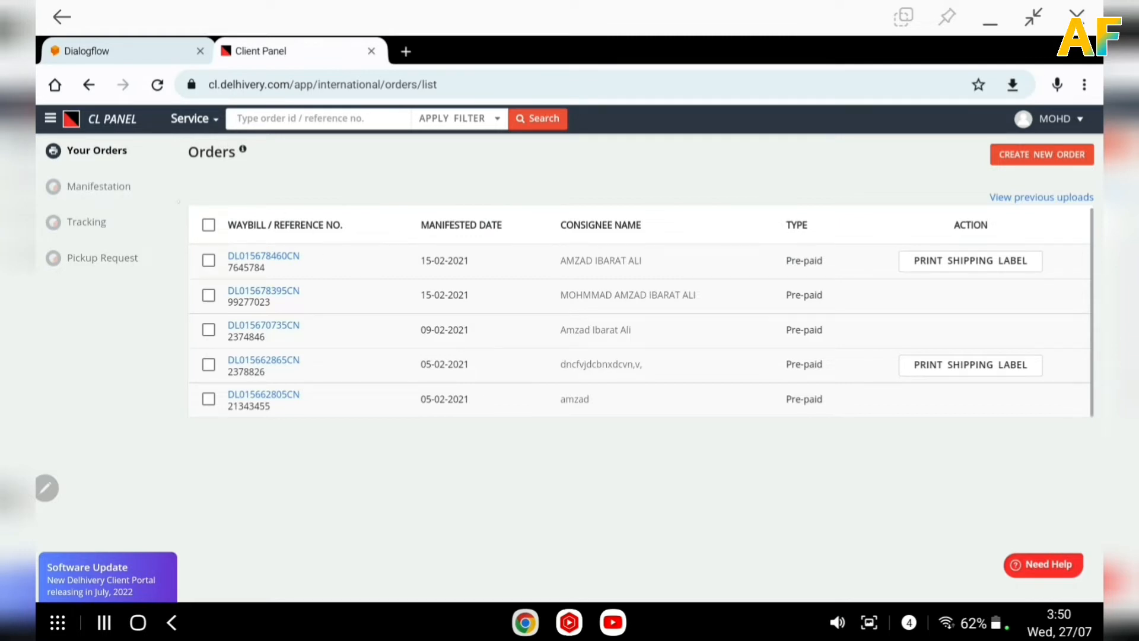
{"action": "left_click", "coordinate": [87, 222]}
{"action": "left_click_drag", "start_coordinate": [199, 252], "coordinate": [306, 243]}
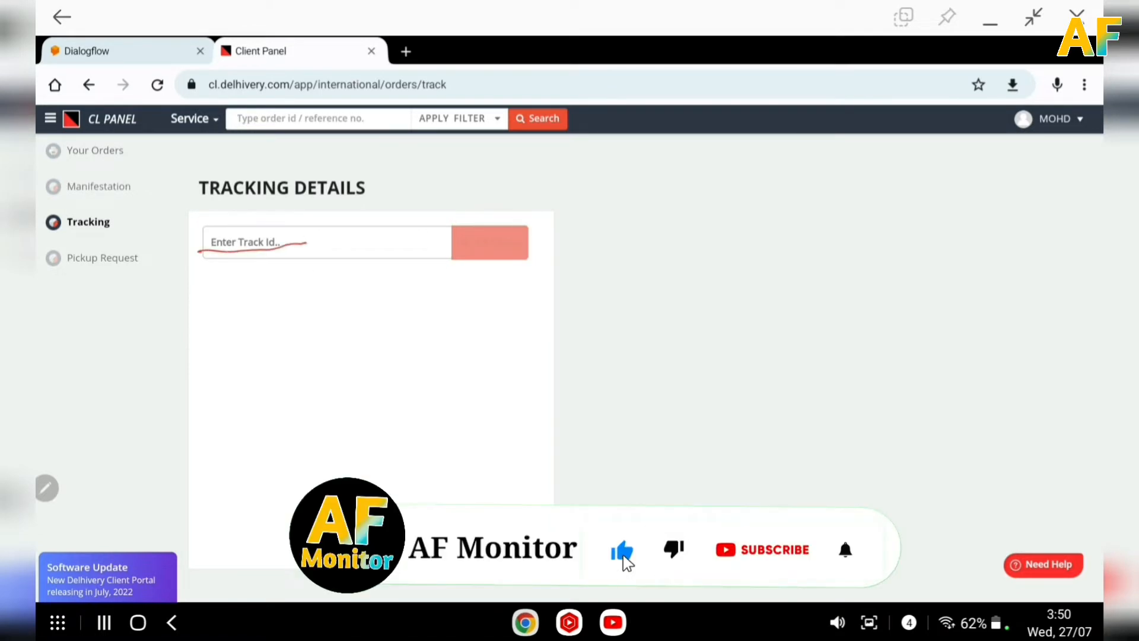
{"action": "left_click_drag", "start_coordinate": [506, 216], "coordinate": [534, 237]}
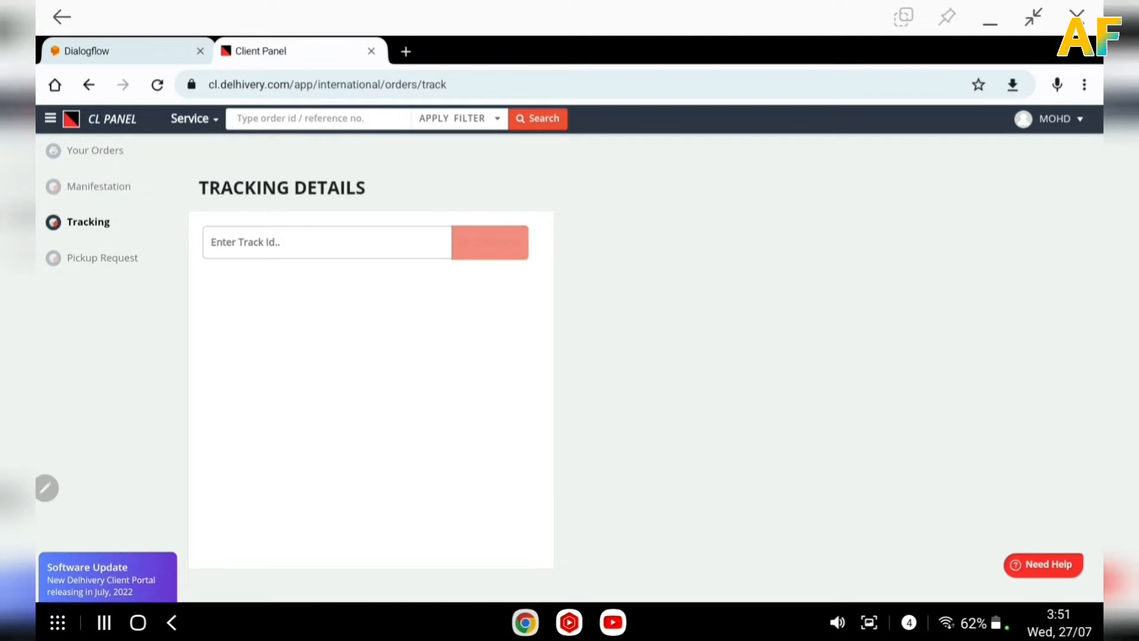
Open Pickup Request, start a new pickup request to examine the waybill dialog, and close it.
{"action": "left_click", "coordinate": [102, 258]}
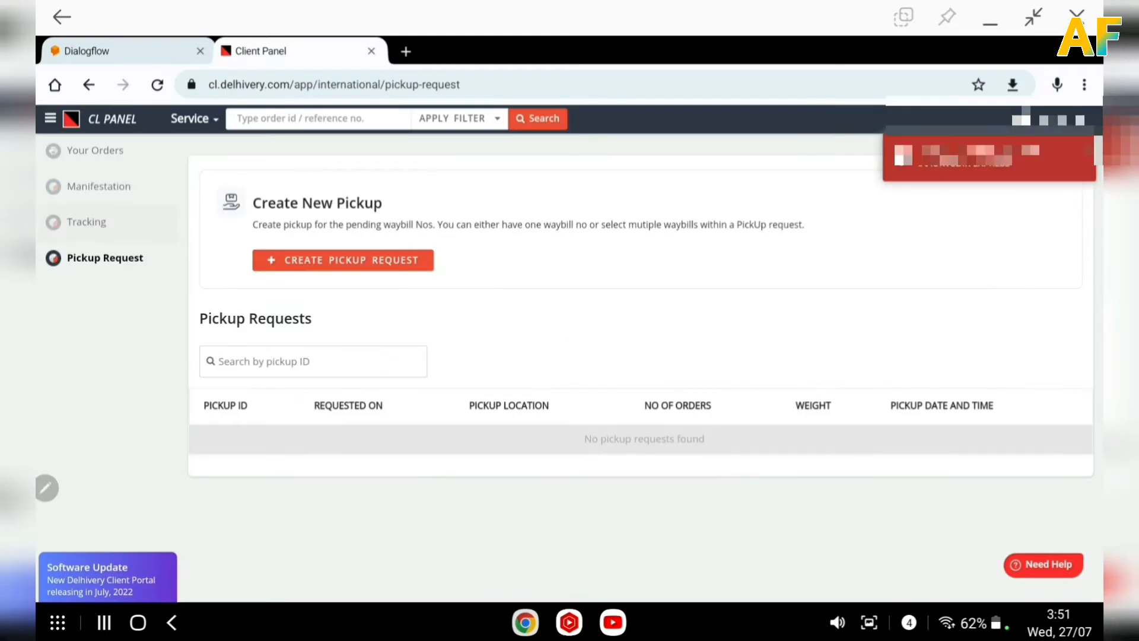
{"action": "scroll", "coordinate": [645, 356], "scroll_direction": "down", "scroll_amount": 2}
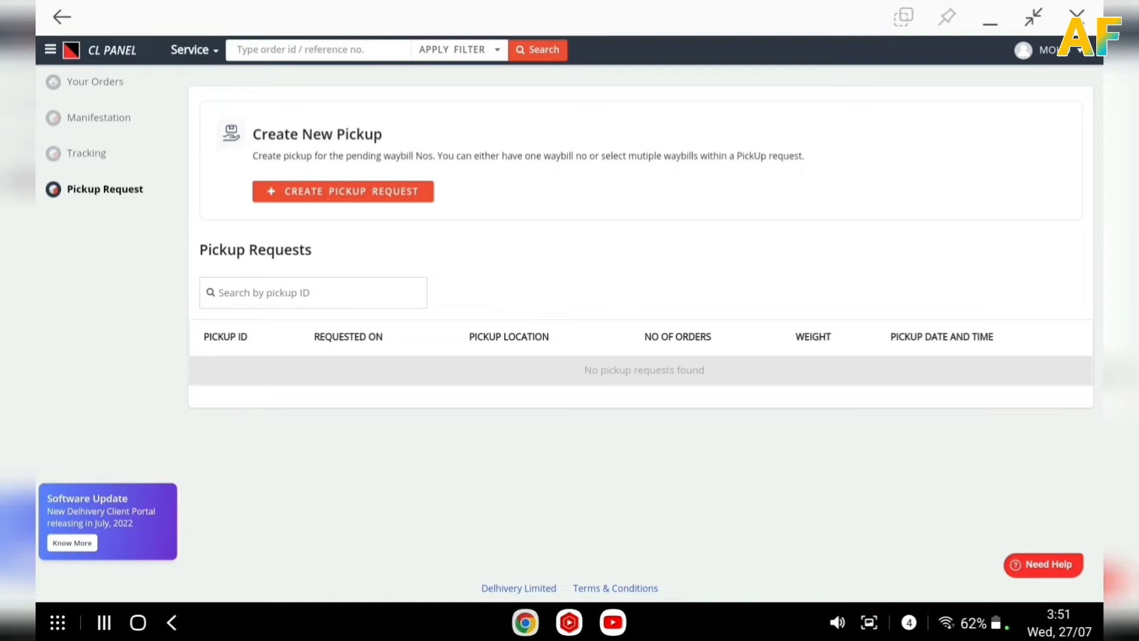
{"action": "left_click", "coordinate": [343, 191]}
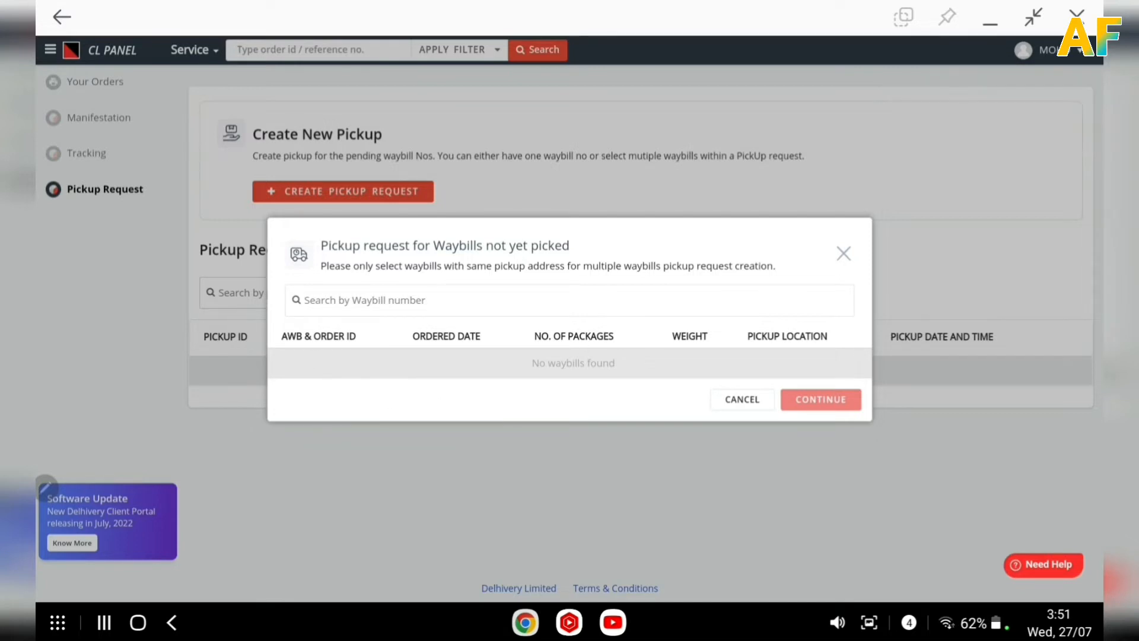
{"action": "mouse_move", "coordinate": [469, 350]}
{"action": "left_mouse_down"}
{"action": "mouse_move", "coordinate": [321, 363]}
{"action": "mouse_move", "coordinate": [489, 390]}
{"action": "mouse_move", "coordinate": [802, 363]}
{"action": "mouse_move", "coordinate": [437, 359]}
{"action": "mouse_move", "coordinate": [349, 373]}
{"action": "left_mouse_up"}
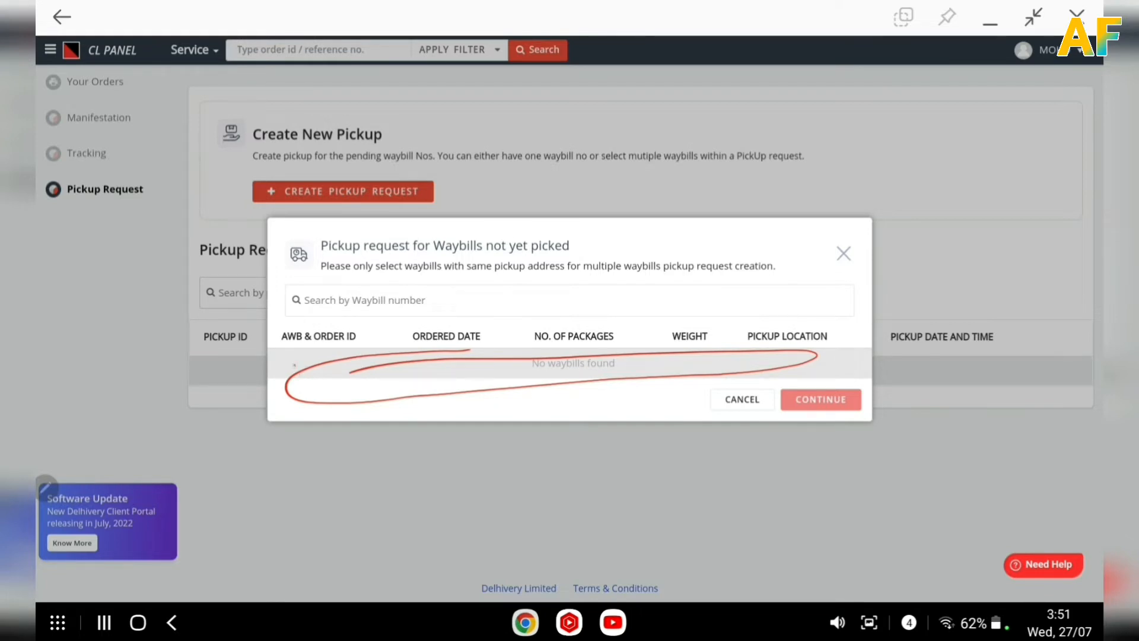
{"action": "mouse_move", "coordinate": [821, 375]}
{"action": "left_mouse_down"}
{"action": "mouse_move", "coordinate": [797, 381]}
{"action": "mouse_move", "coordinate": [831, 372]}
{"action": "mouse_move", "coordinate": [795, 379]}
{"action": "left_mouse_up"}
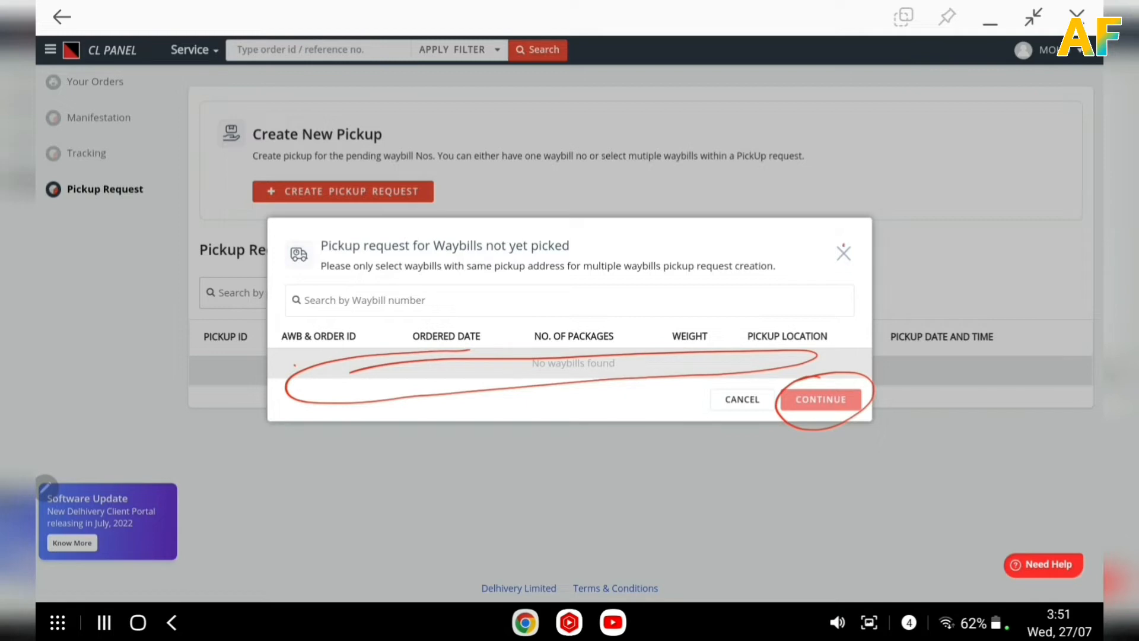
{"action": "left_click", "coordinate": [843, 253]}
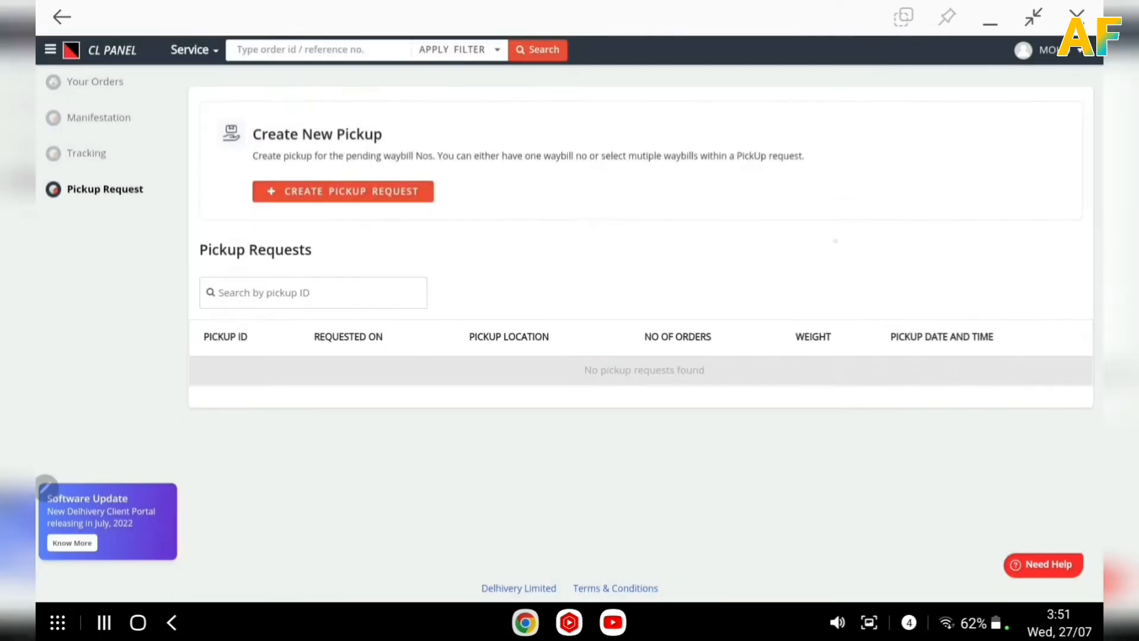
Open Manifestation and set the shipment's origin country to India.
{"action": "scroll", "coordinate": [641, 321], "scroll_direction": "up", "scroll_amount": 2}
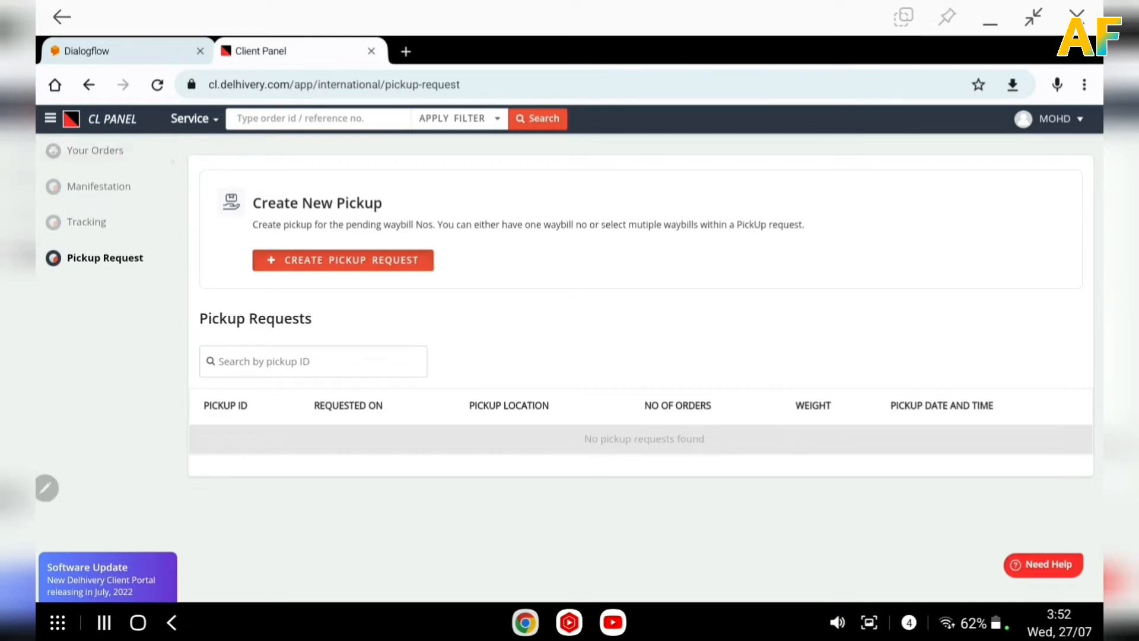
{"action": "left_click", "coordinate": [101, 186]}
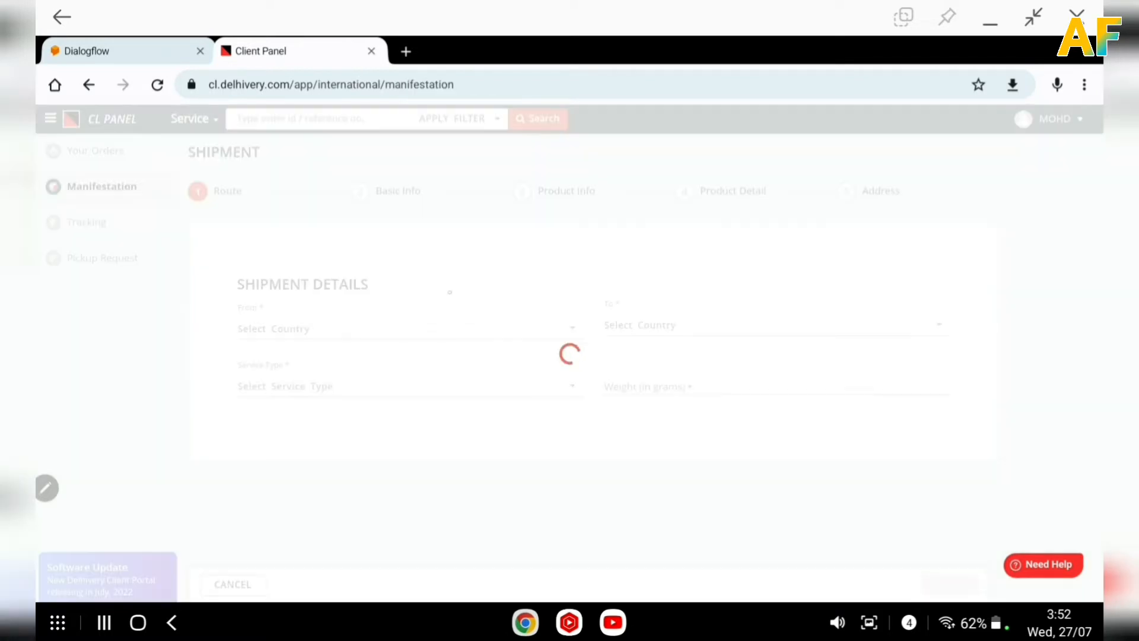
{"action": "scroll", "coordinate": [569, 321], "scroll_direction": "down", "scroll_amount": 2}
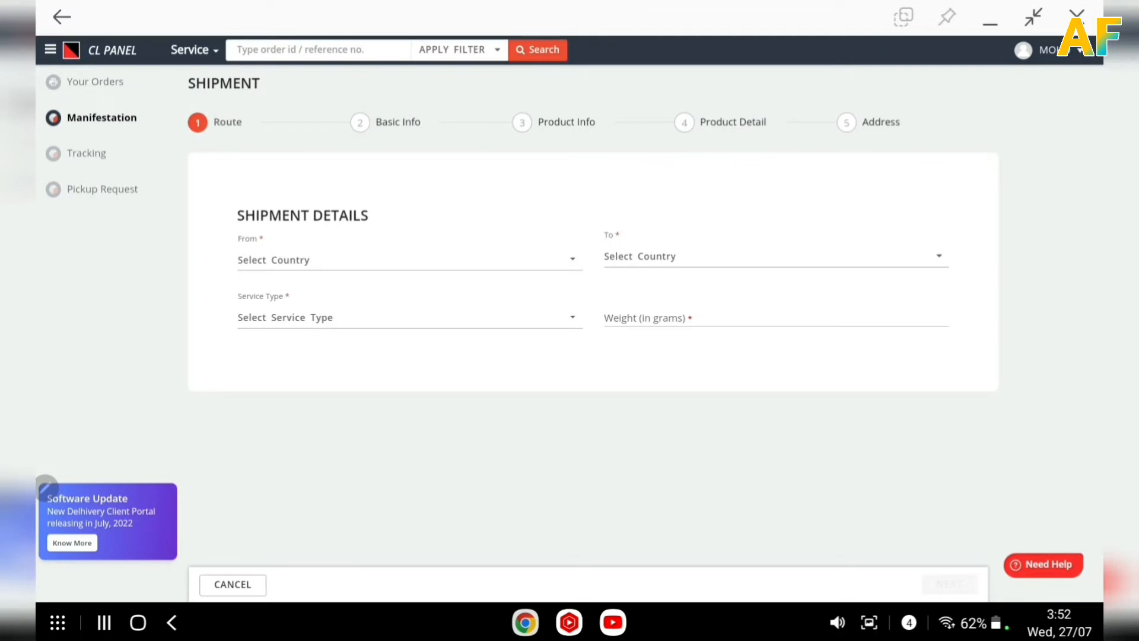
{"action": "mouse_move", "coordinate": [375, 186]}
{"action": "left_mouse_down"}
{"action": "mouse_move", "coordinate": [322, 183]}
{"action": "mouse_move", "coordinate": [451, 356]}
{"action": "mouse_move", "coordinate": [676, 167]}
{"action": "mouse_move", "coordinate": [263, 220]}
{"action": "left_mouse_up"}
{"action": "left_click", "coordinate": [542, 265]}
{"action": "left_click", "coordinate": [322, 303]}
Set the shipment's destination country to Saudi Arabia.
{"action": "left_click", "coordinate": [776, 257]}
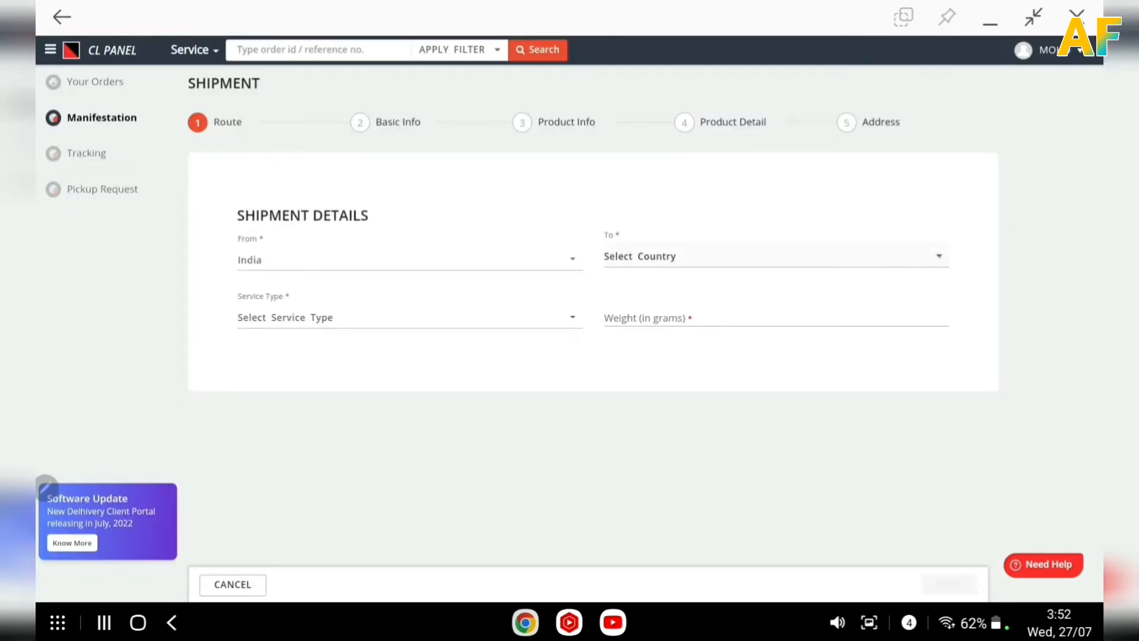
{"action": "scroll", "coordinate": [776, 374], "scroll_direction": "down", "scroll_amount": 20}
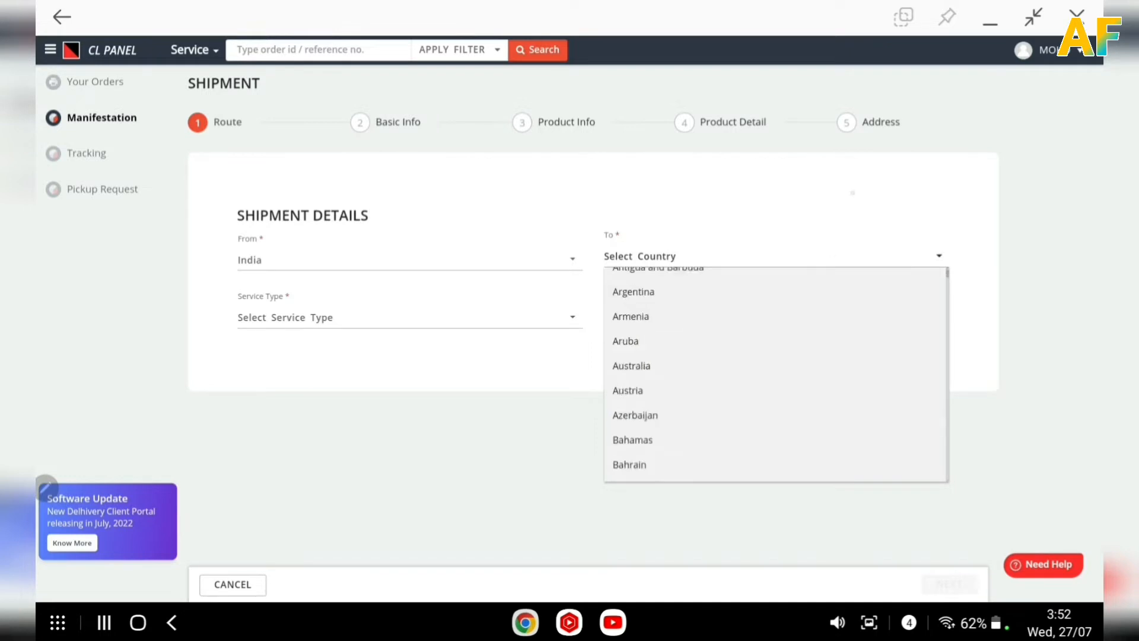
{"action": "scroll", "coordinate": [776, 374], "scroll_direction": "down", "scroll_amount": 5}
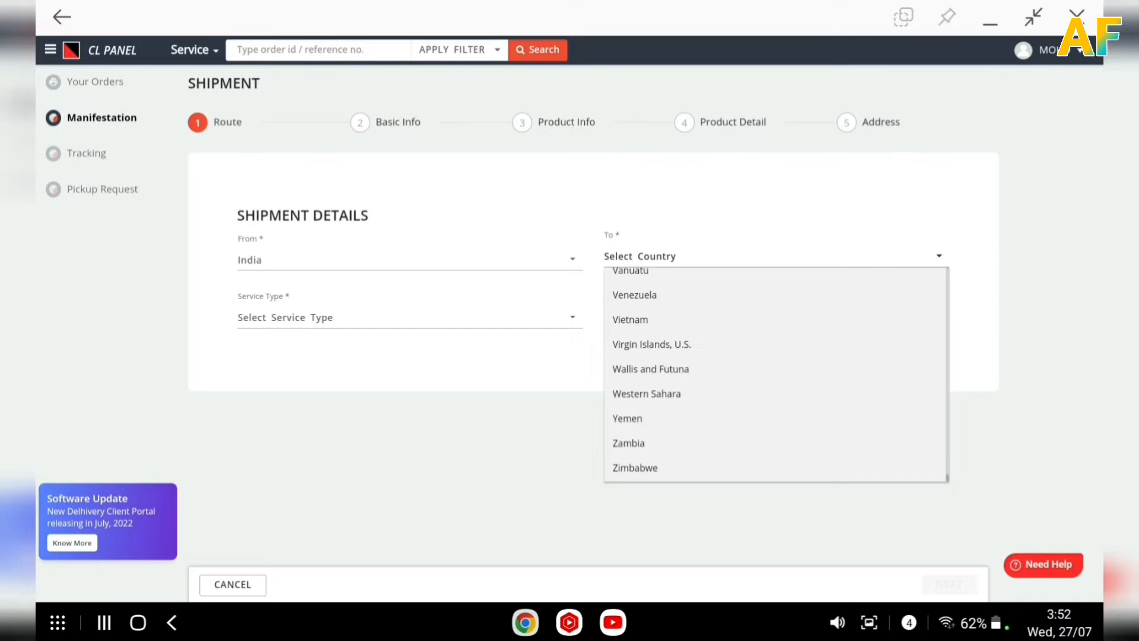
{"action": "scroll", "coordinate": [771, 374], "scroll_direction": "up", "scroll_amount": 10}
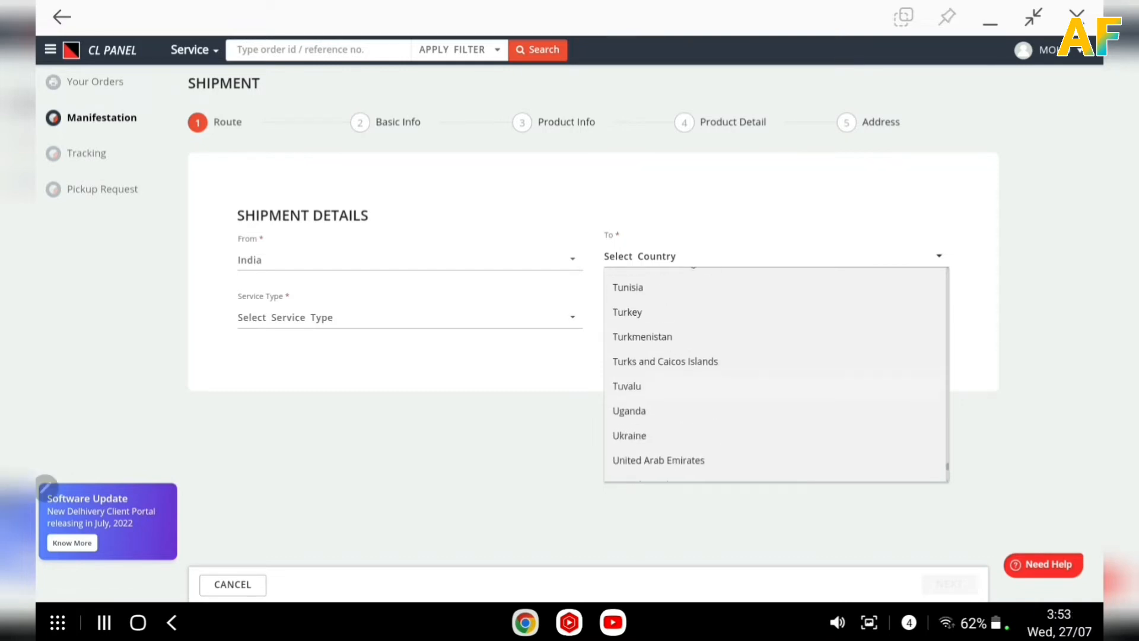
{"action": "scroll", "coordinate": [771, 374], "scroll_direction": "up", "scroll_amount": 8}
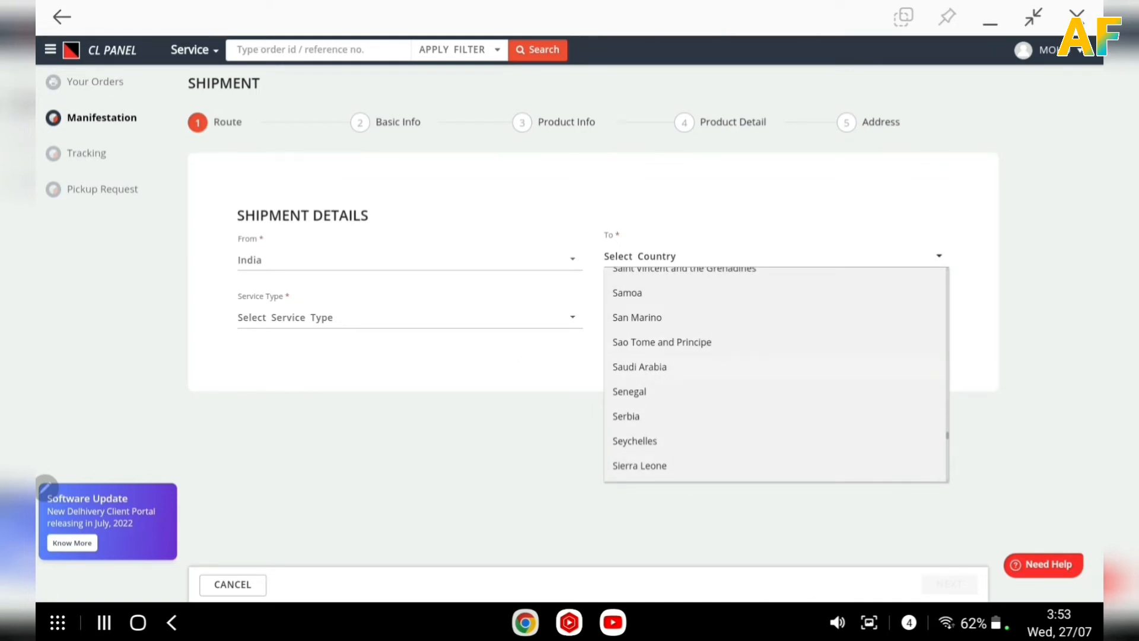
{"action": "left_click", "coordinate": [640, 367]}
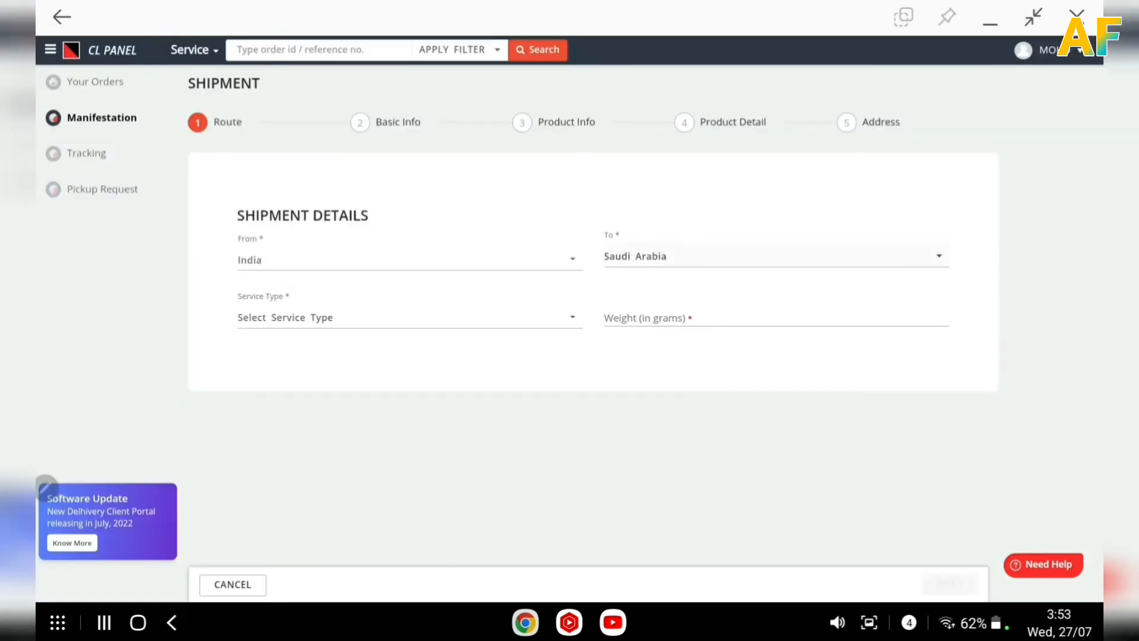
Choose EXPORTS_DEFERRED_EXPRESS as the shipment's service type.
{"action": "left_click", "coordinate": [475, 318]}
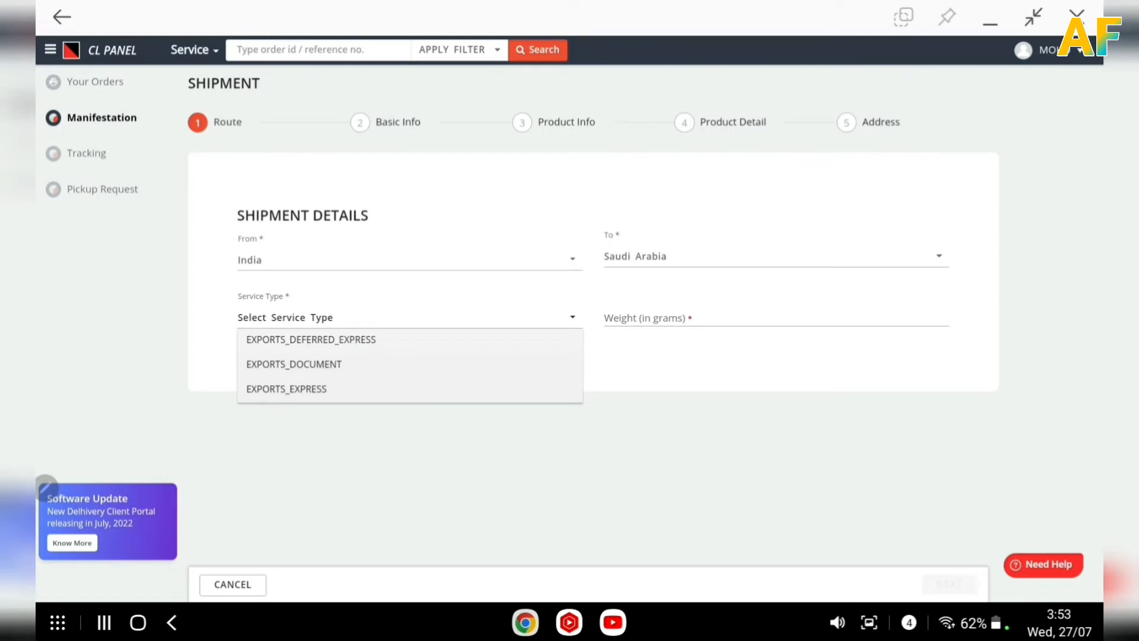
{"action": "left_click", "coordinate": [311, 339]}
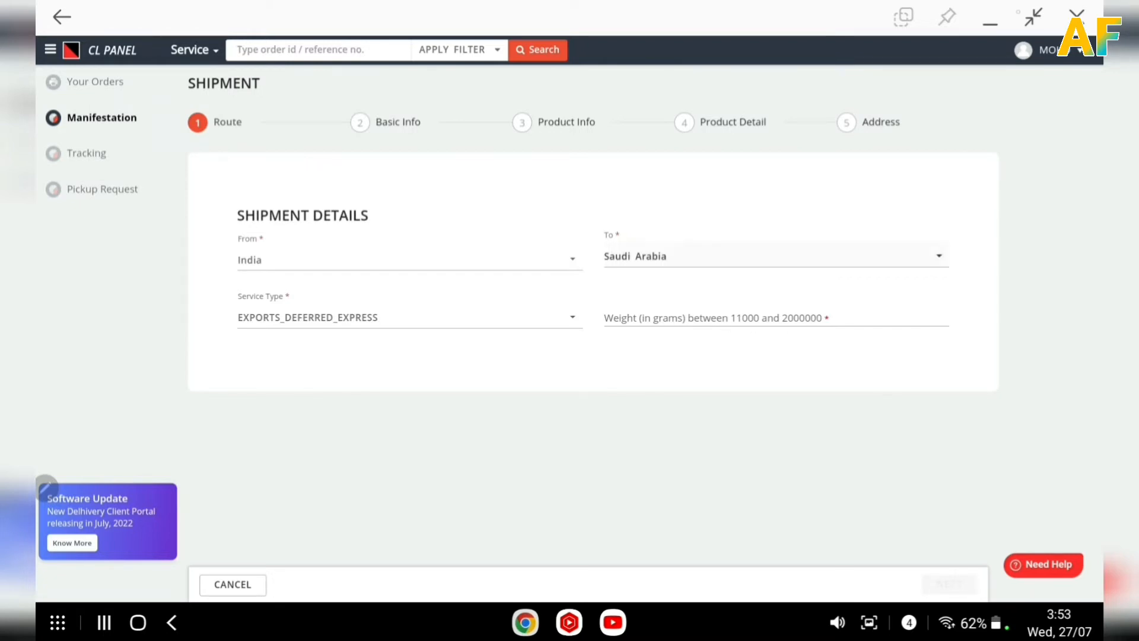
{"action": "mouse_move", "coordinate": [835, 302]}
{"action": "left_mouse_down"}
{"action": "mouse_move", "coordinate": [657, 378]}
{"action": "mouse_move", "coordinate": [676, 303]}
{"action": "left_mouse_up"}
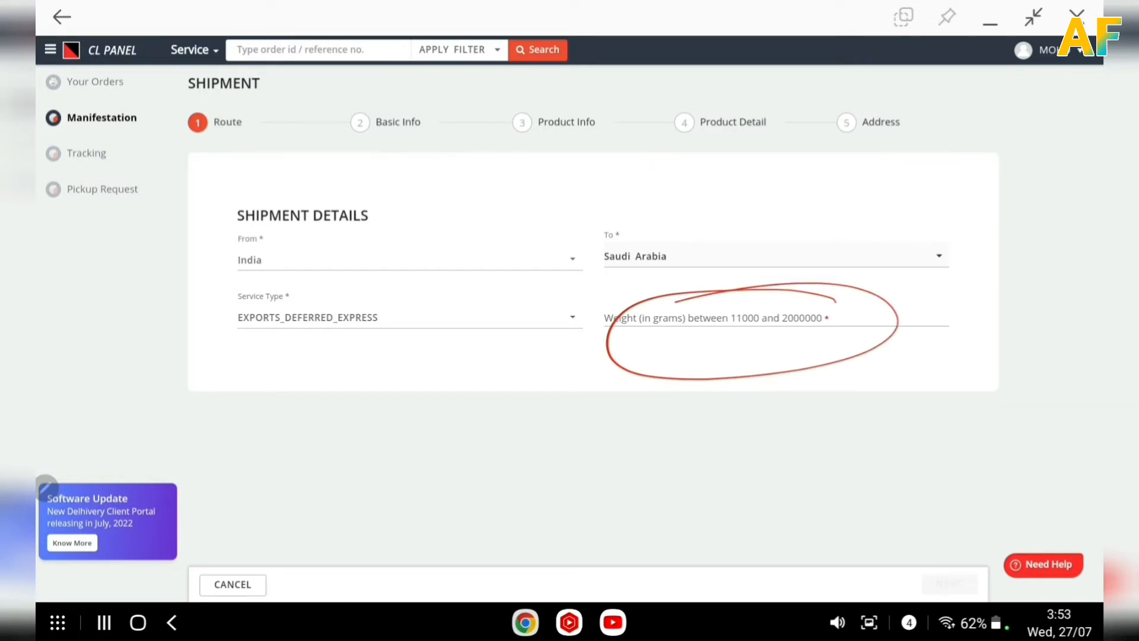
Change the shipment's service type to EXPORTS_EXPRESS.
{"action": "left_click", "coordinate": [480, 321]}
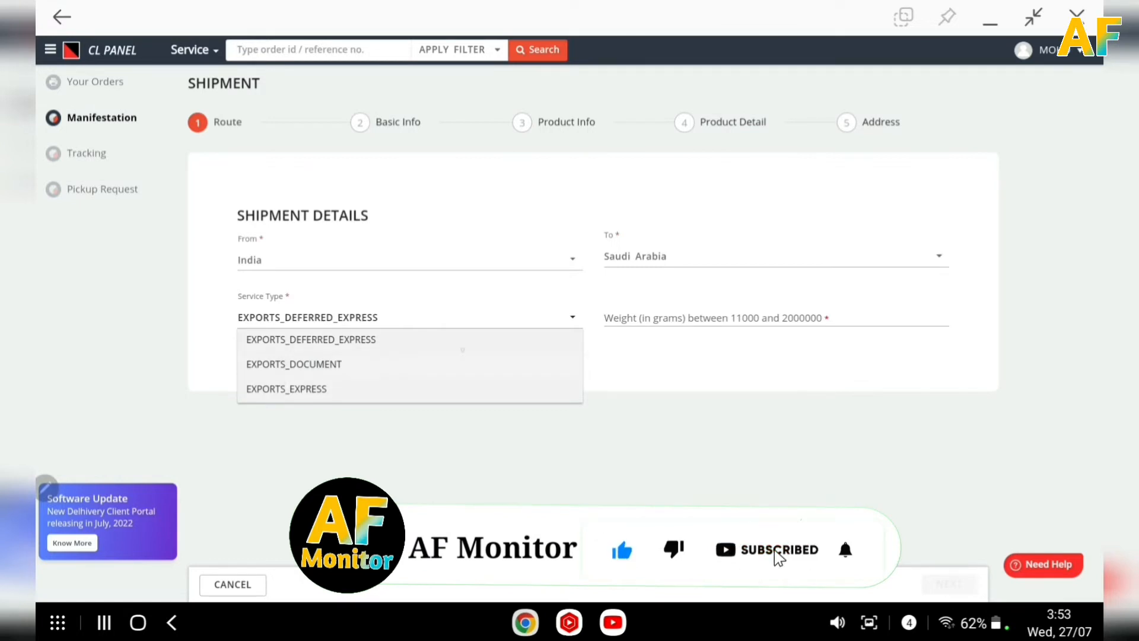
{"action": "left_click", "coordinate": [287, 388]}
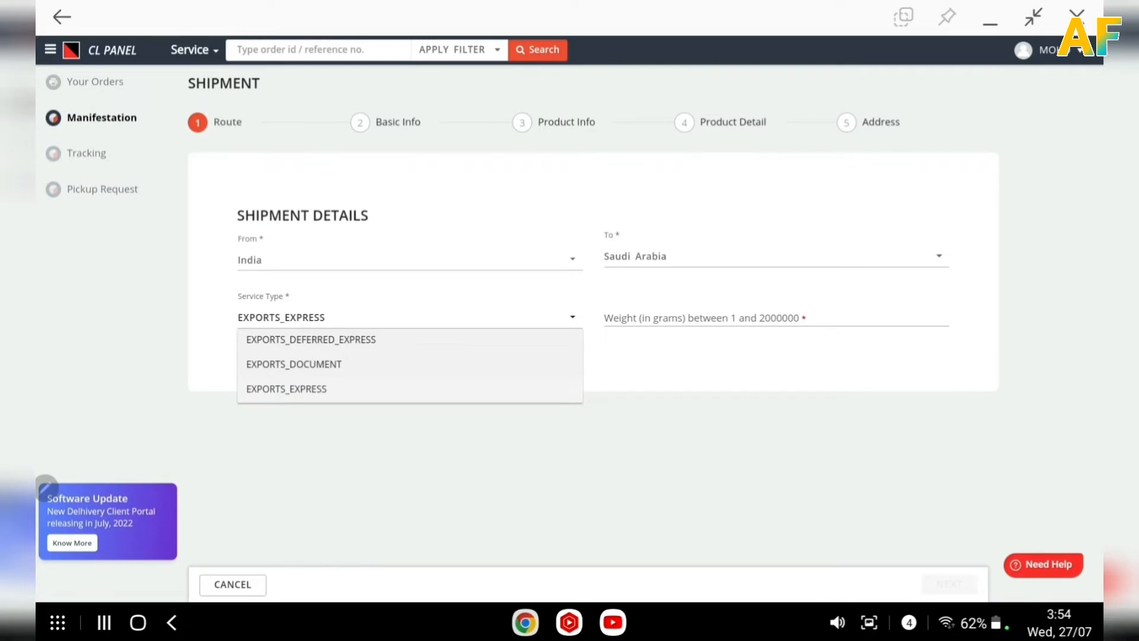
{"action": "left_click", "coordinate": [300, 393]}
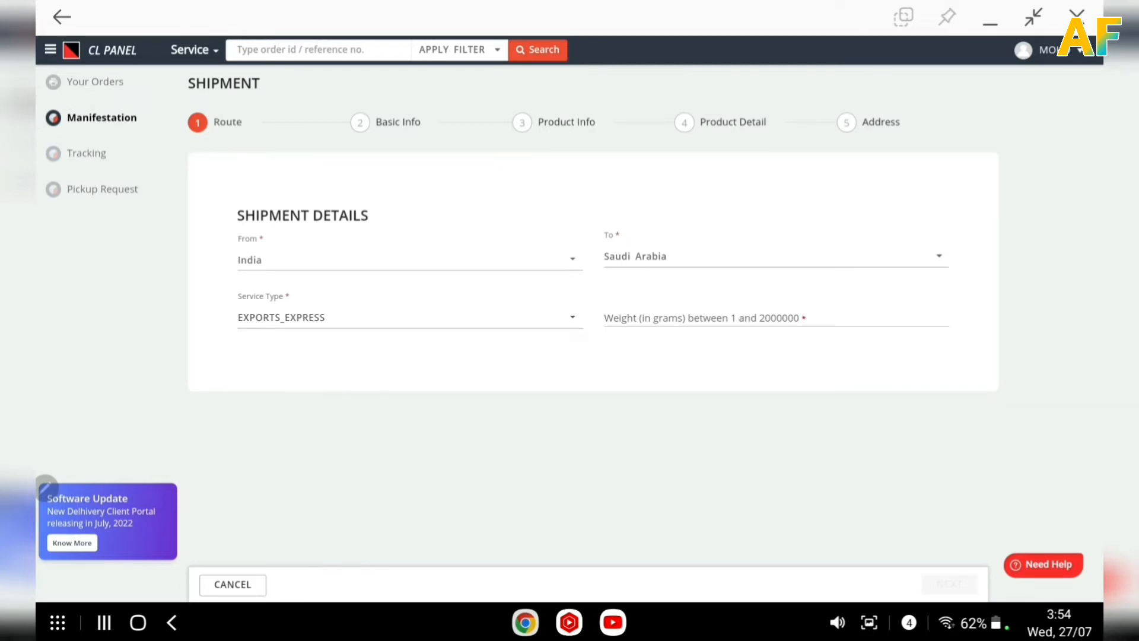
Enter a weight of 5 grams and continue to the Basic Info stage.
{"action": "left_click", "coordinate": [658, 318]}
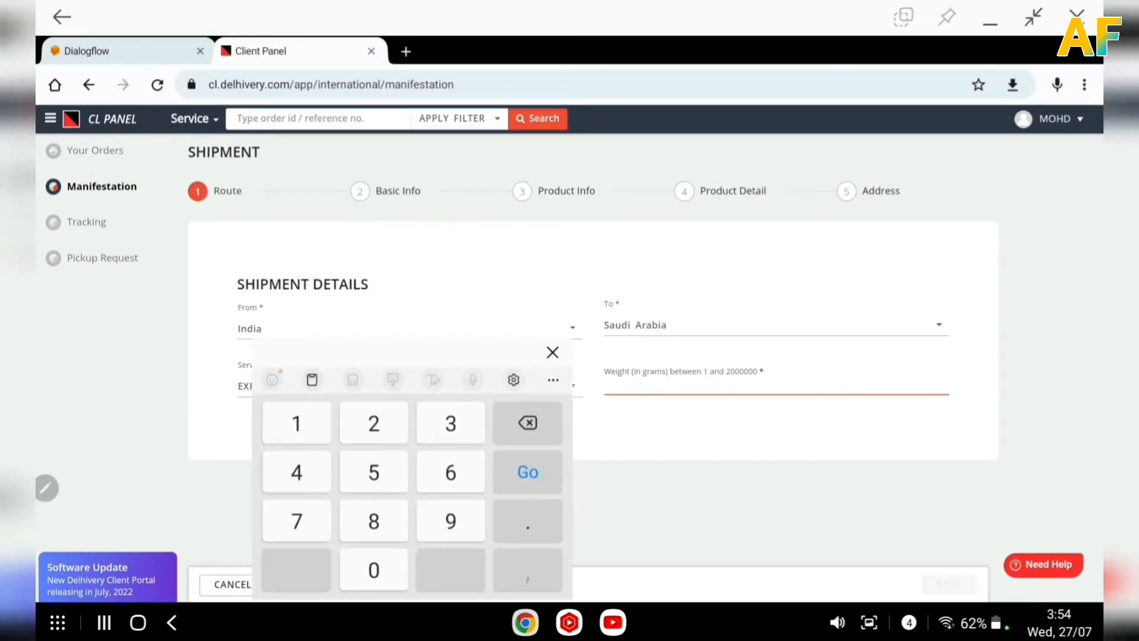
{"action": "left_click_drag", "start_coordinate": [451, 346], "coordinate": [947, 96]}
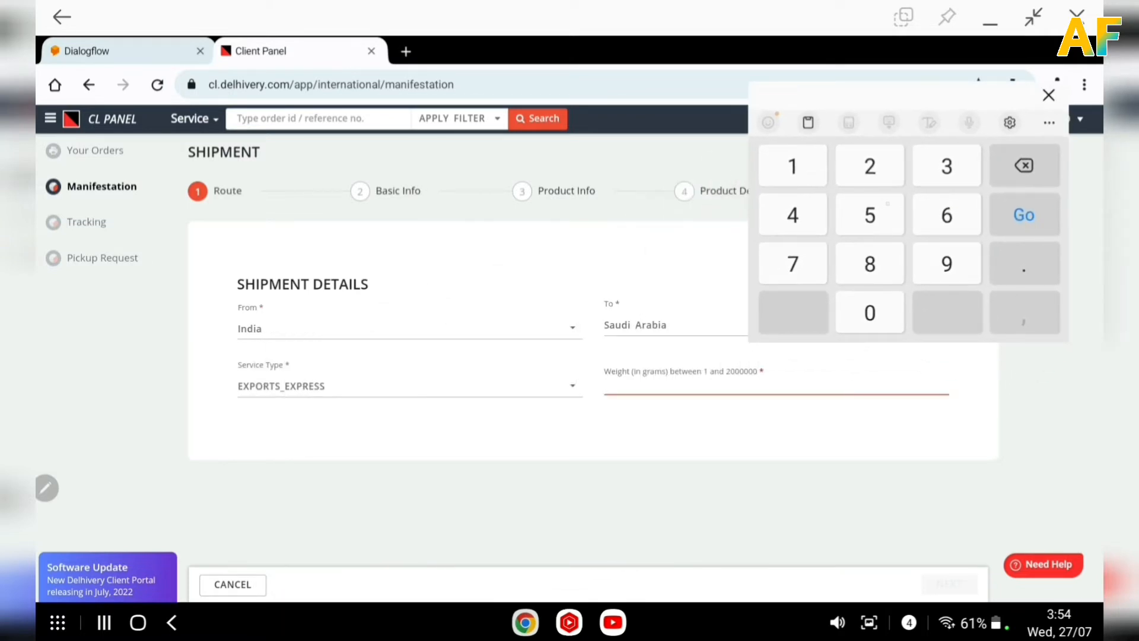
{"action": "left_click", "coordinate": [869, 214]}
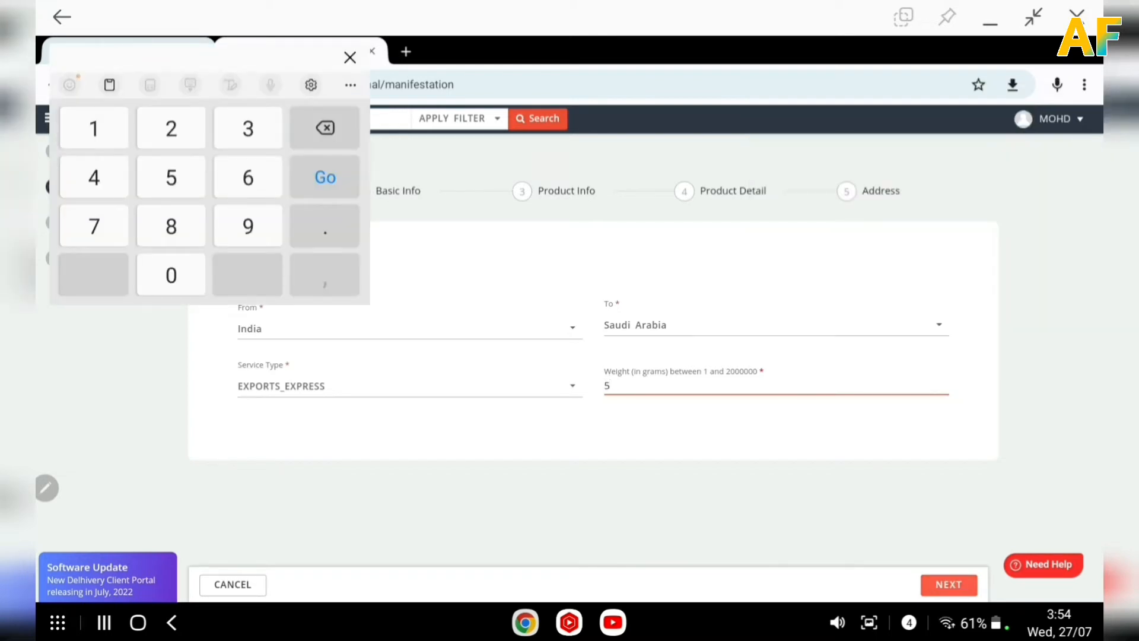
{"action": "left_click", "coordinate": [949, 585]}
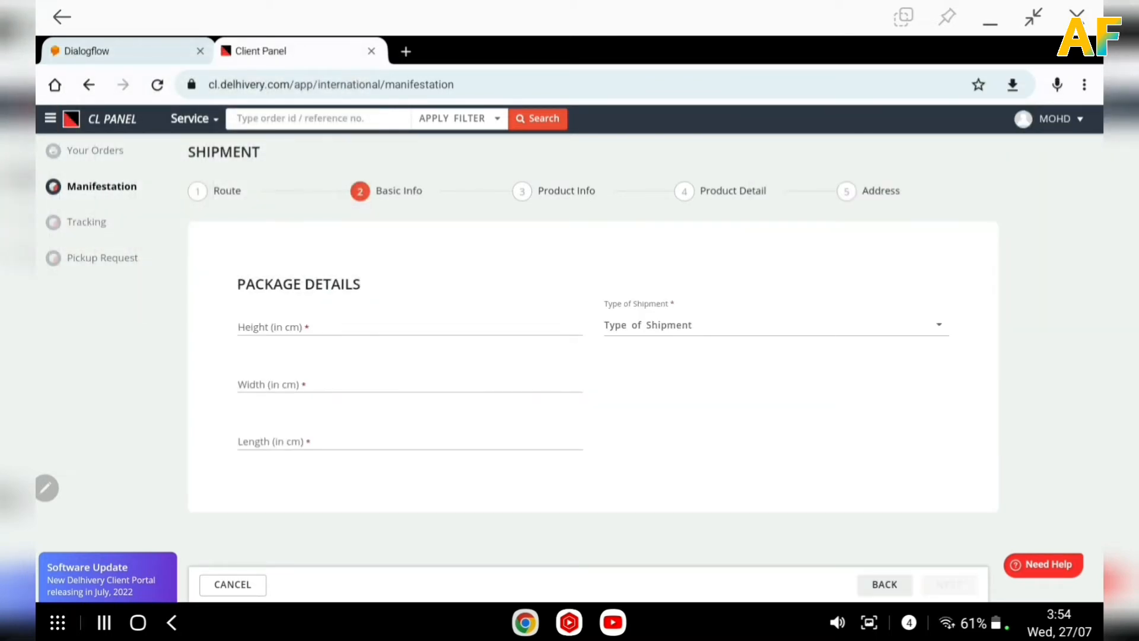
Set the package height, width and length to 14 cm each.
{"action": "left_click", "coordinate": [349, 327]}
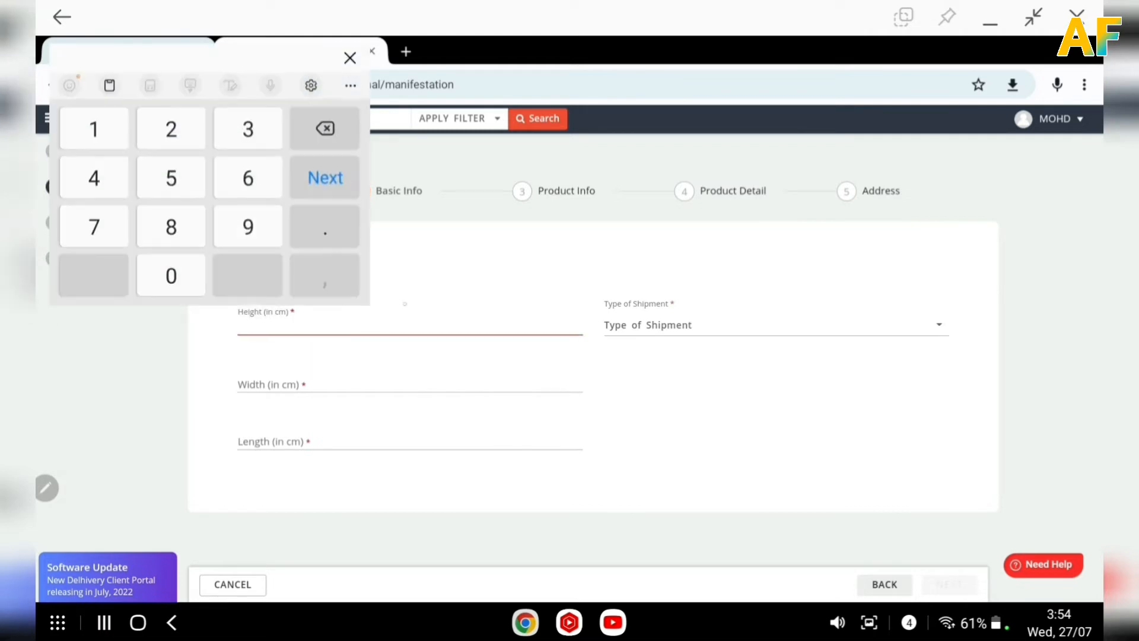
{"action": "left_click_drag", "start_coordinate": [201, 57], "coordinate": [618, 54]}
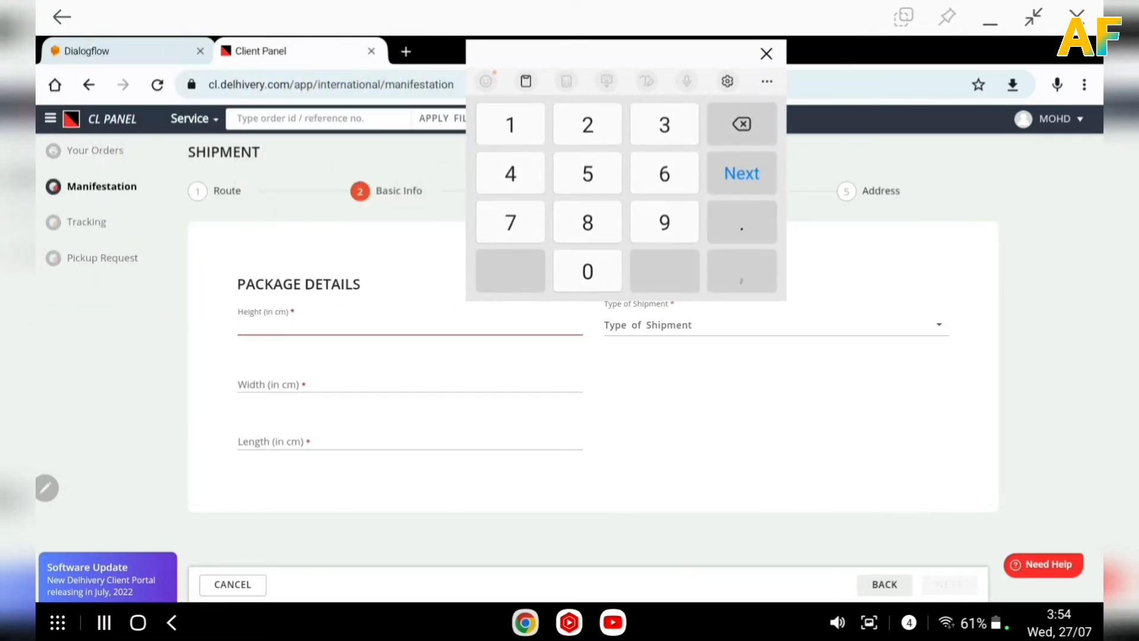
{"action": "type", "text": "14"}
{"action": "left_click", "coordinate": [368, 383]}
{"action": "type", "text": "14"}
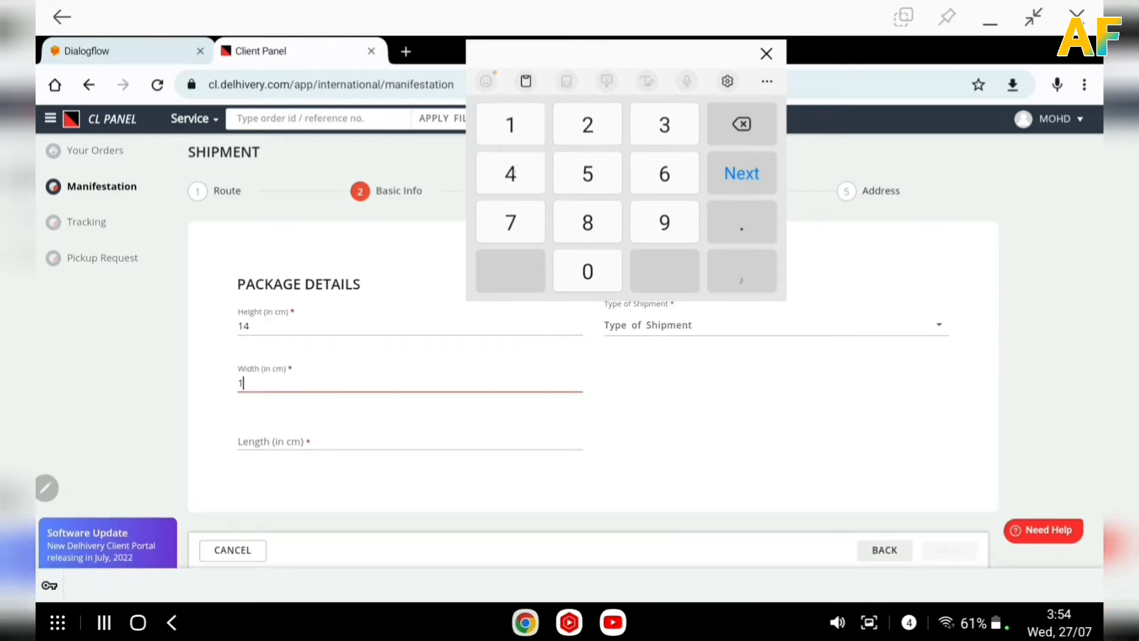
{"action": "left_click", "coordinate": [357, 443]}
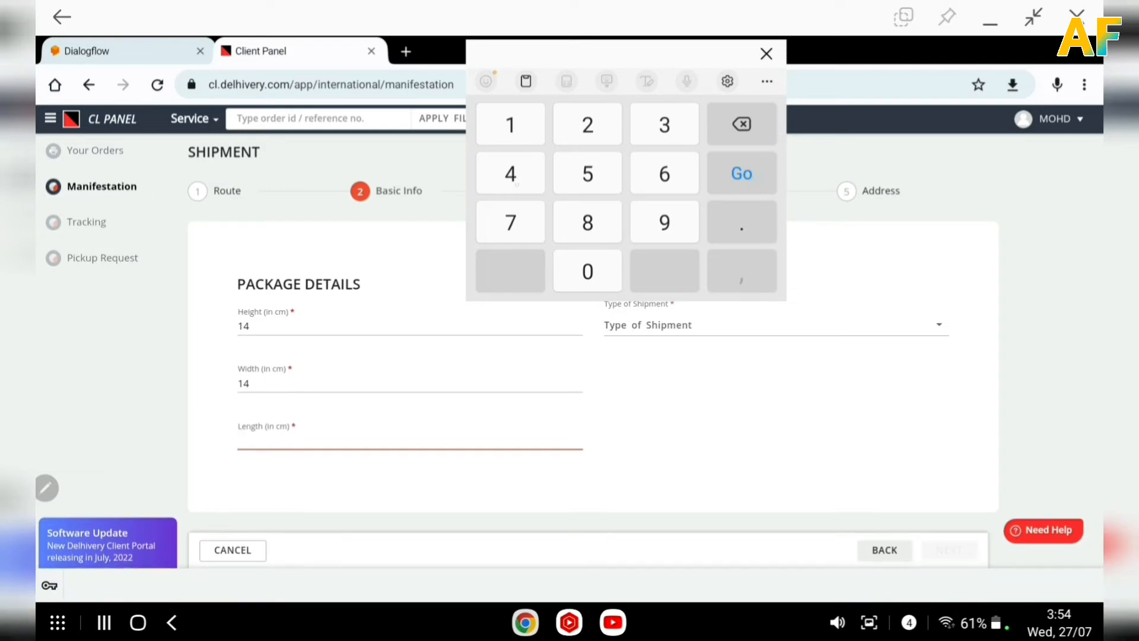
{"action": "type", "text": "14"}
Choose Sample (Non-Documents) as the type of shipment and proceed to Product Info.
{"action": "left_click", "coordinate": [722, 326]}
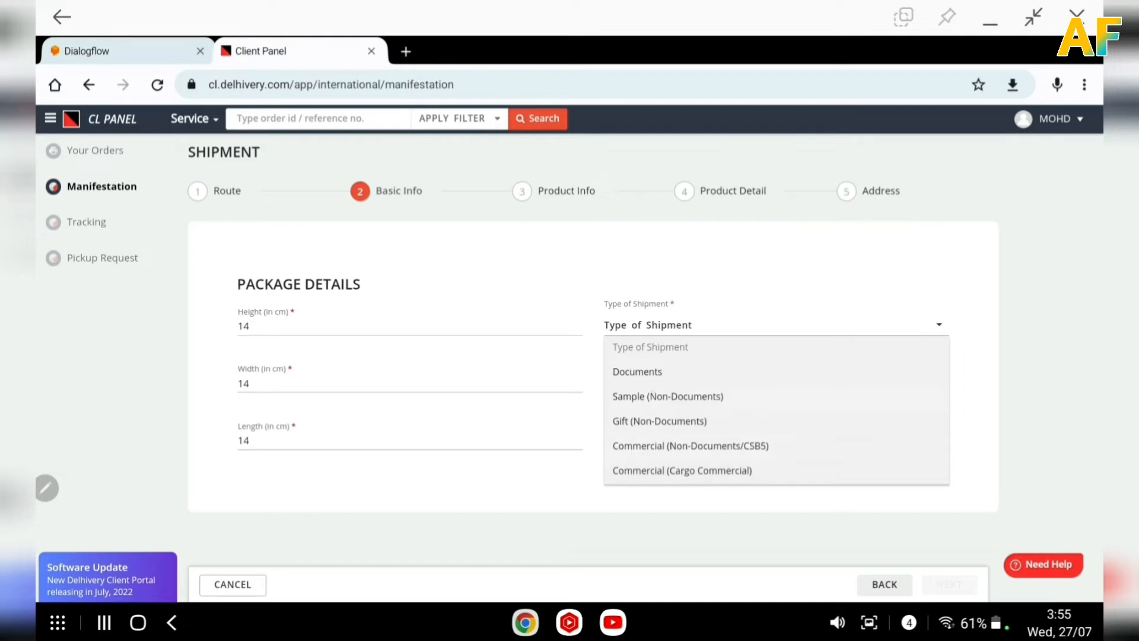
{"action": "left_click", "coordinate": [668, 396]}
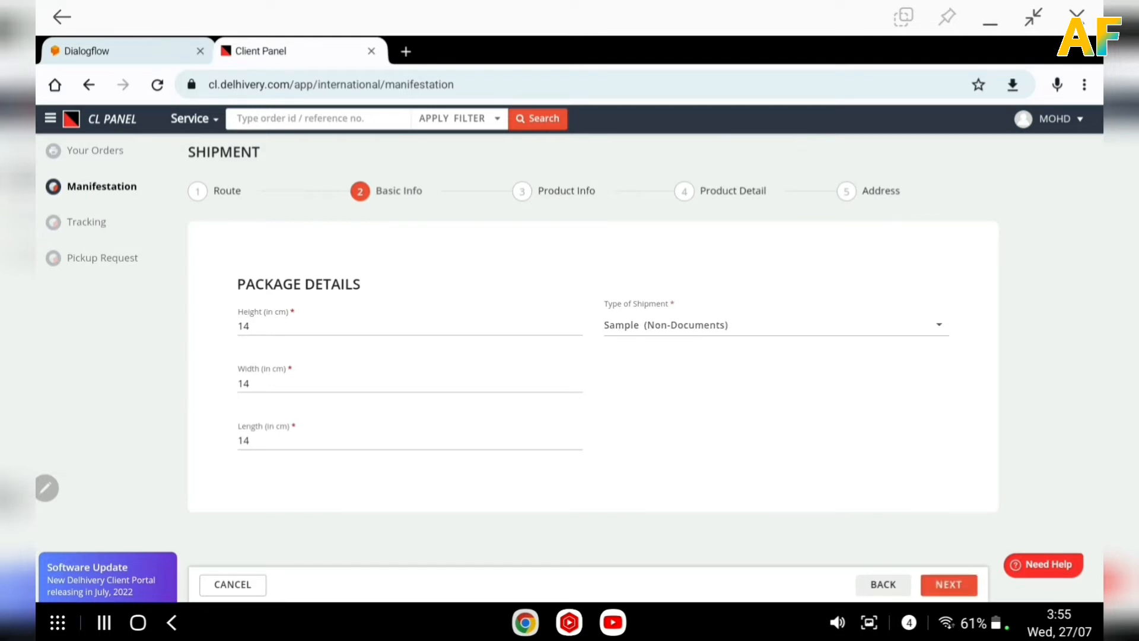
{"action": "left_click", "coordinate": [948, 589]}
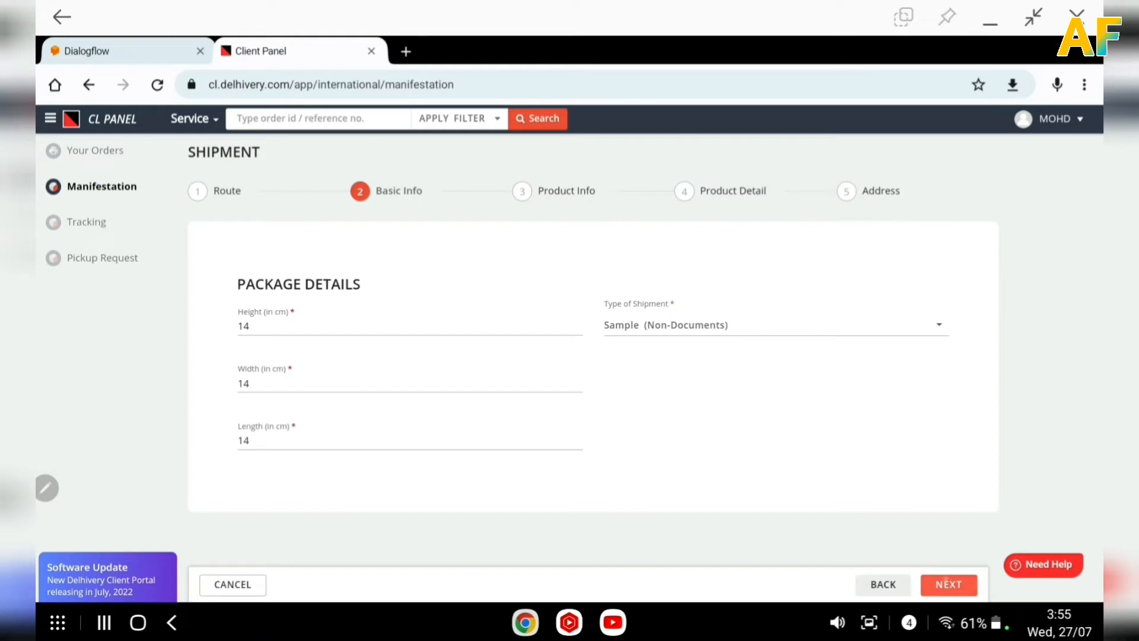
{"action": "left_click", "coordinate": [948, 584]}
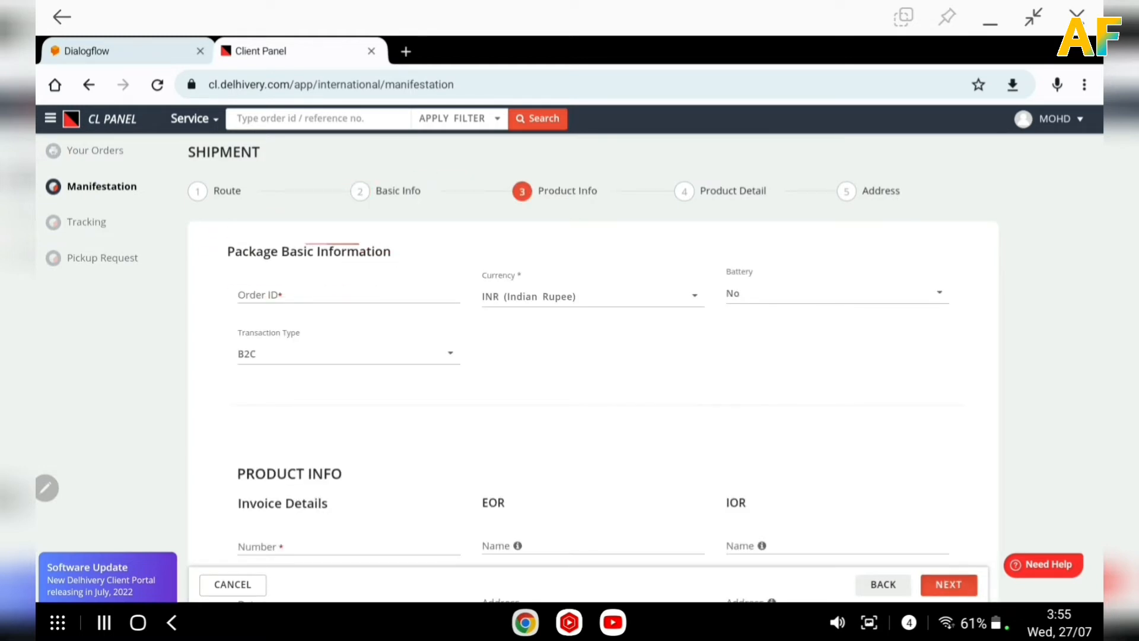
{"action": "mouse_move", "coordinate": [244, 223]}
{"action": "left_mouse_down"}
{"action": "mouse_move", "coordinate": [325, 273]}
{"action": "mouse_move", "coordinate": [284, 212]}
{"action": "mouse_move", "coordinate": [198, 237]}
{"action": "left_mouse_up"}
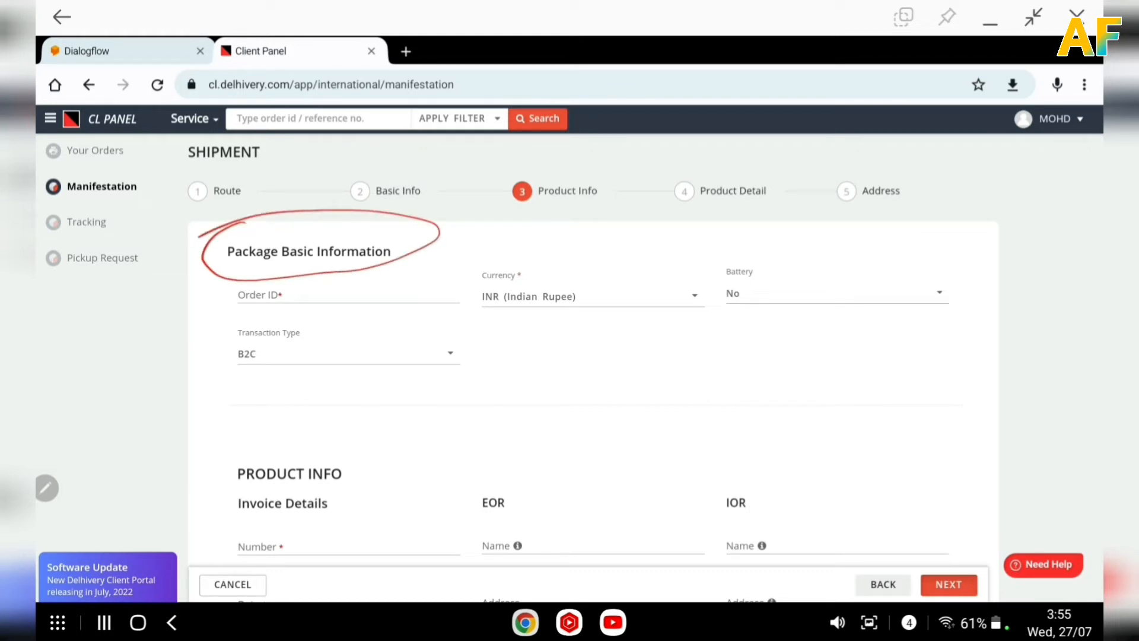
{"action": "left_click_drag", "start_coordinate": [237, 317], "coordinate": [296, 314]}
{"action": "left_click_drag", "start_coordinate": [479, 318], "coordinate": [554, 311]}
{"action": "mouse_move", "coordinate": [761, 260]}
{"action": "left_mouse_down"}
{"action": "mouse_move", "coordinate": [808, 296]}
{"action": "mouse_move", "coordinate": [709, 285]}
{"action": "left_mouse_up"}
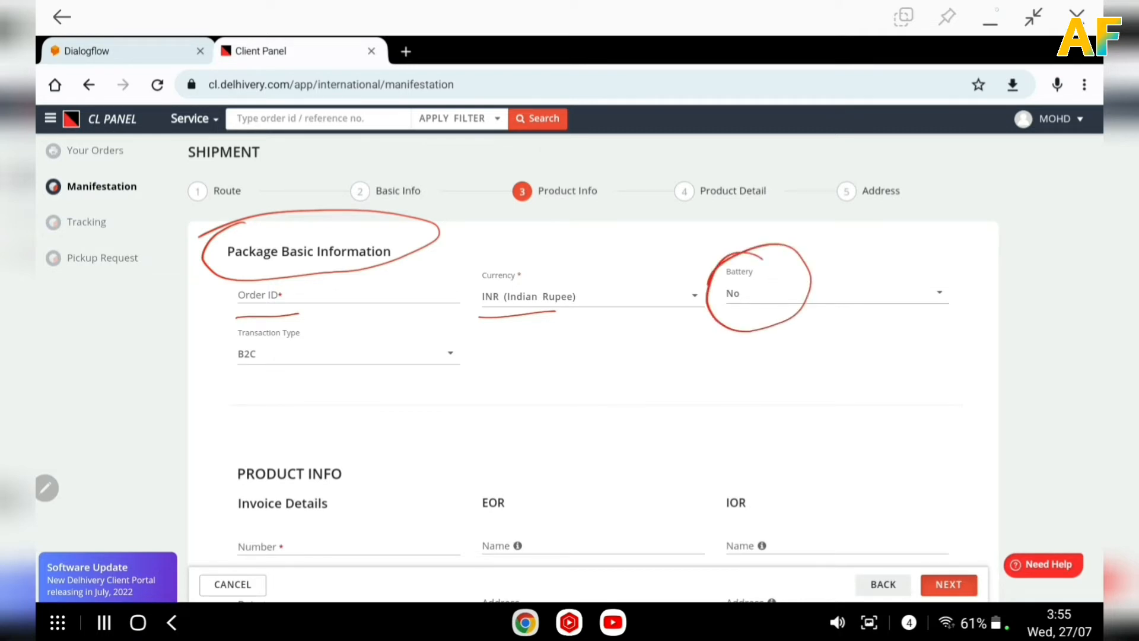
{"action": "left_click", "coordinate": [997, 10]}
Enter 21445556 as the order ID and set Battery to No.
{"action": "left_click", "coordinate": [337, 296]}
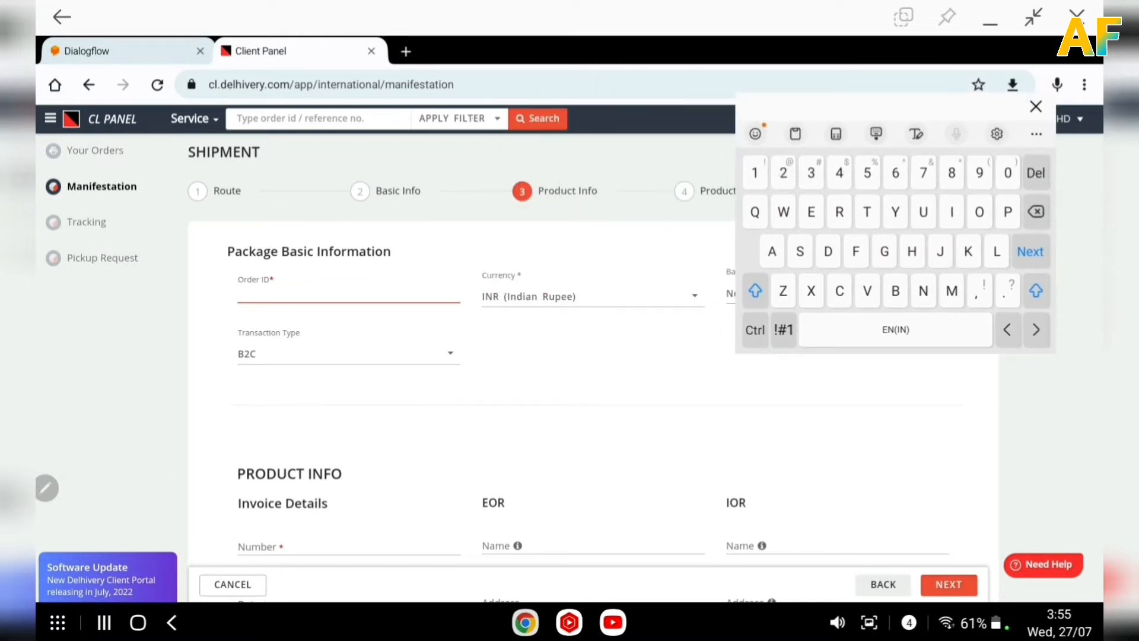
{"action": "type", "text": "21445556"}
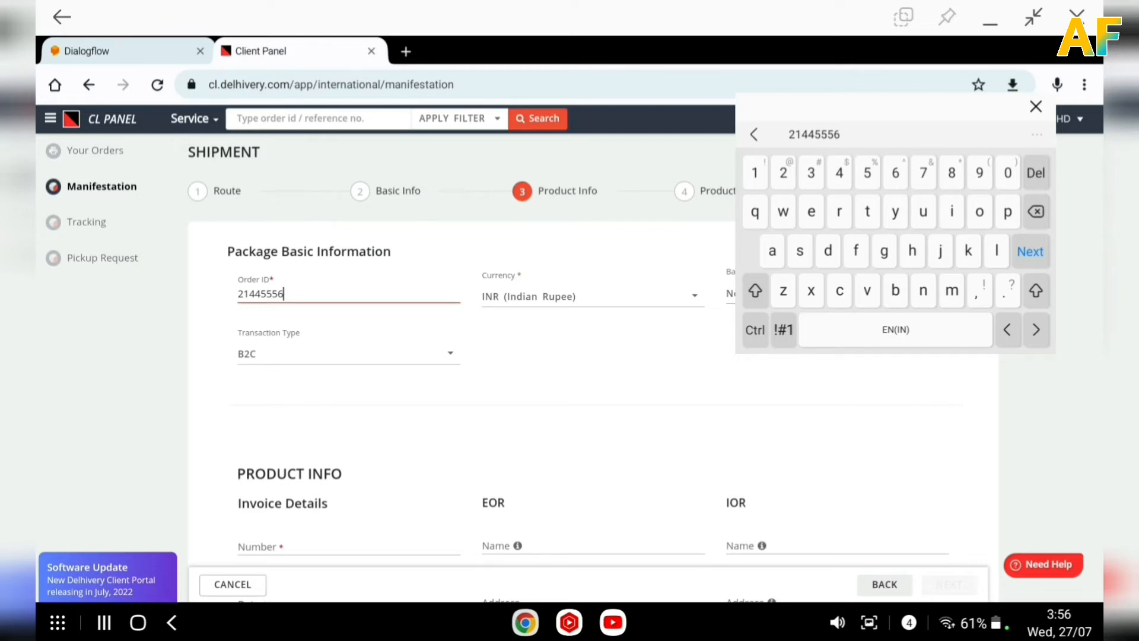
{"action": "left_click_drag", "start_coordinate": [895, 106], "coordinate": [538, 31]}
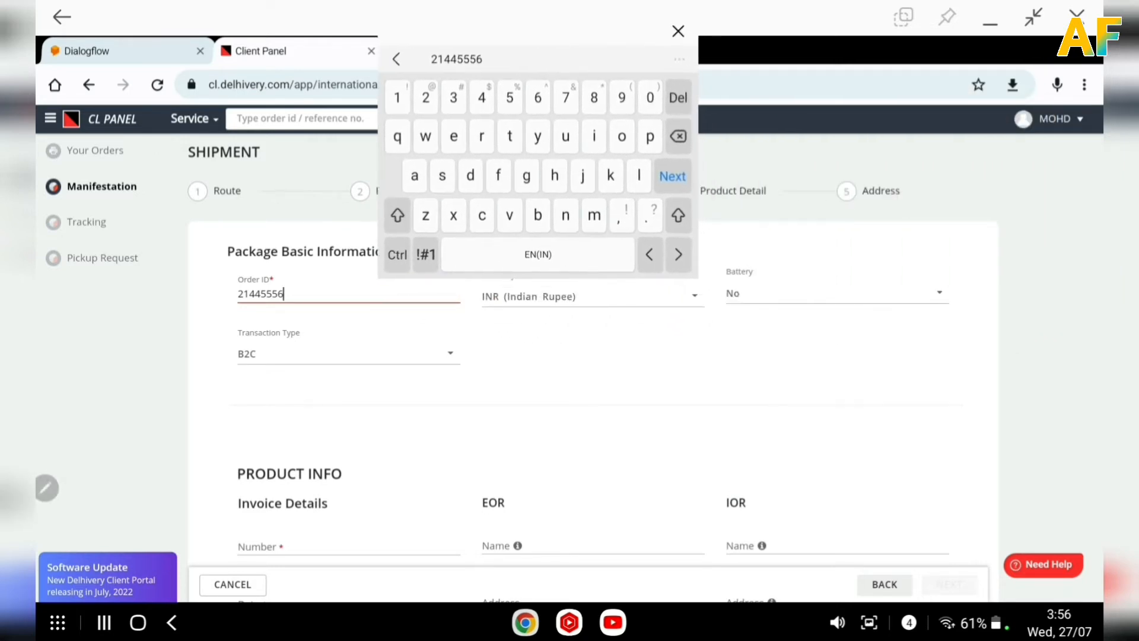
{"action": "left_click", "coordinate": [819, 290]}
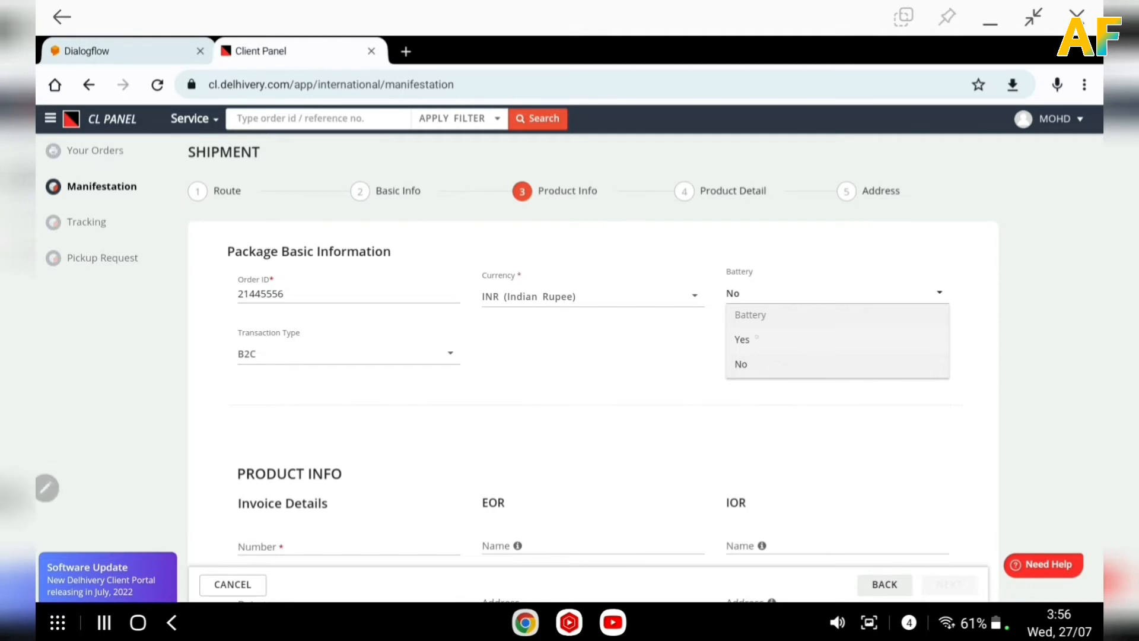
{"action": "left_click", "coordinate": [743, 364]}
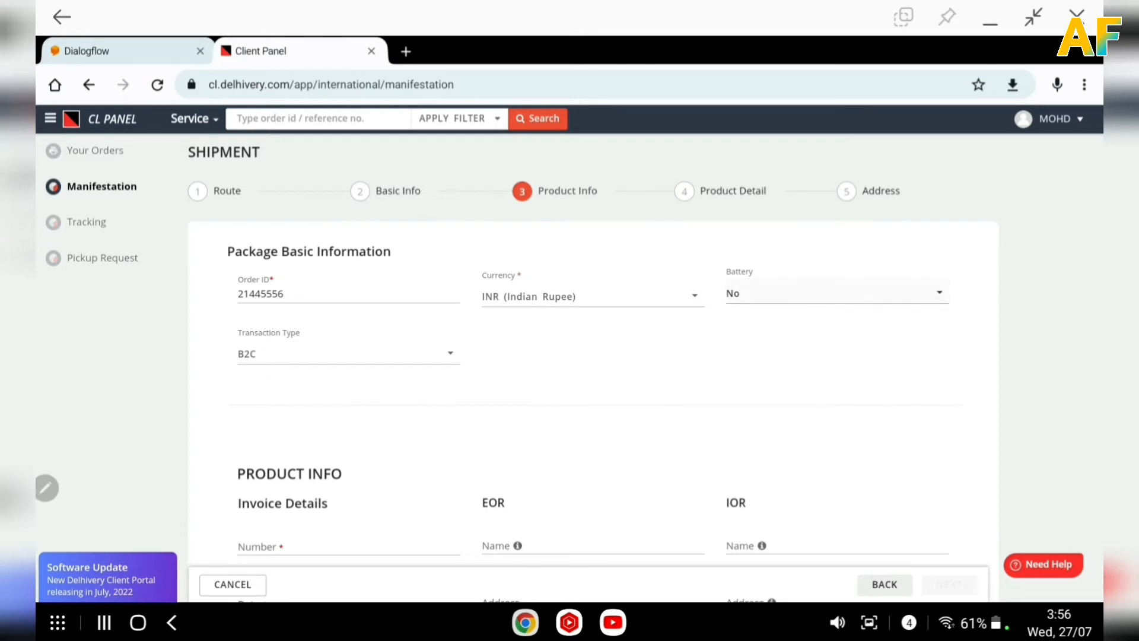
Enter invoice number 866555 and set the invoice date to 14 July 2022.
{"action": "scroll", "coordinate": [587, 356], "scroll_direction": "down", "scroll_amount": 3}
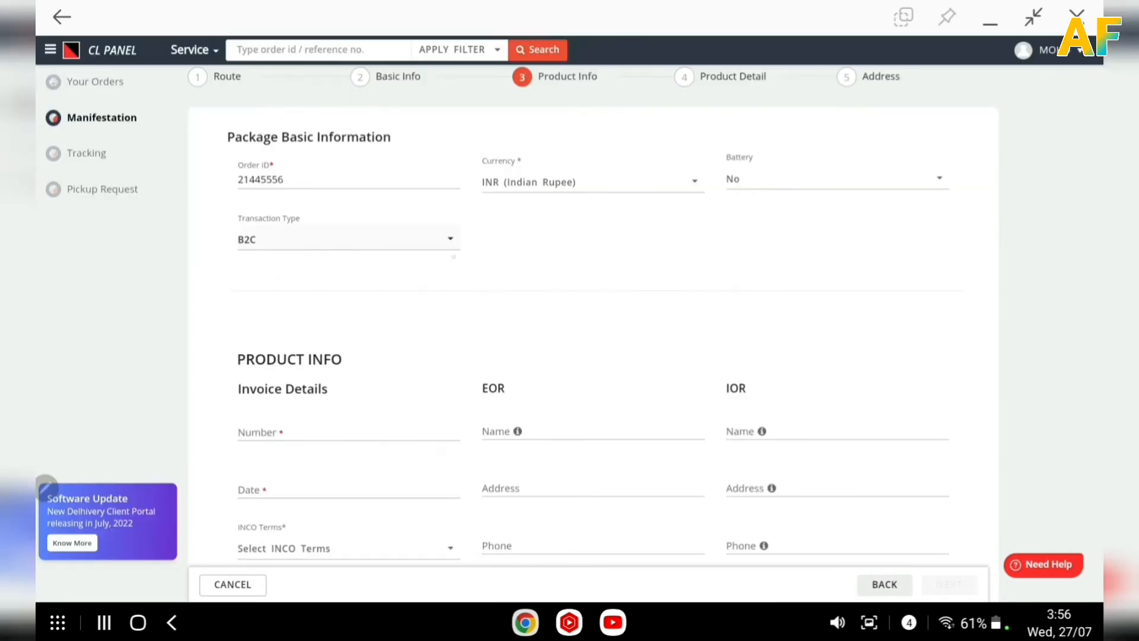
{"action": "scroll", "coordinate": [454, 256], "scroll_direction": "down", "scroll_amount": 1}
{"action": "left_click", "coordinate": [374, 384]}
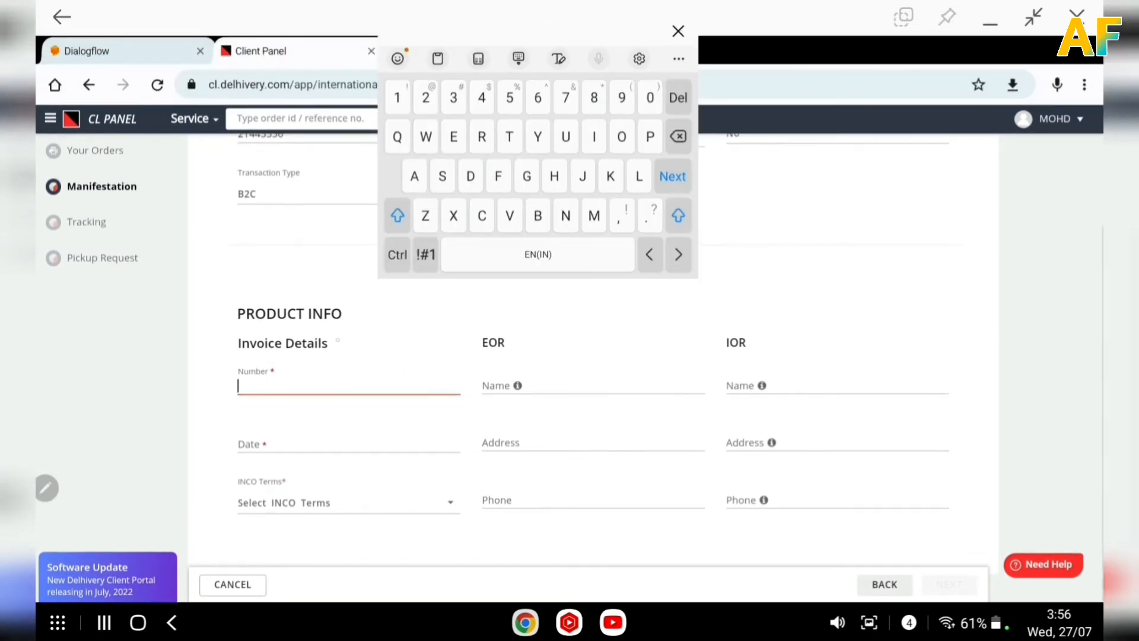
{"action": "type", "text": "866555"}
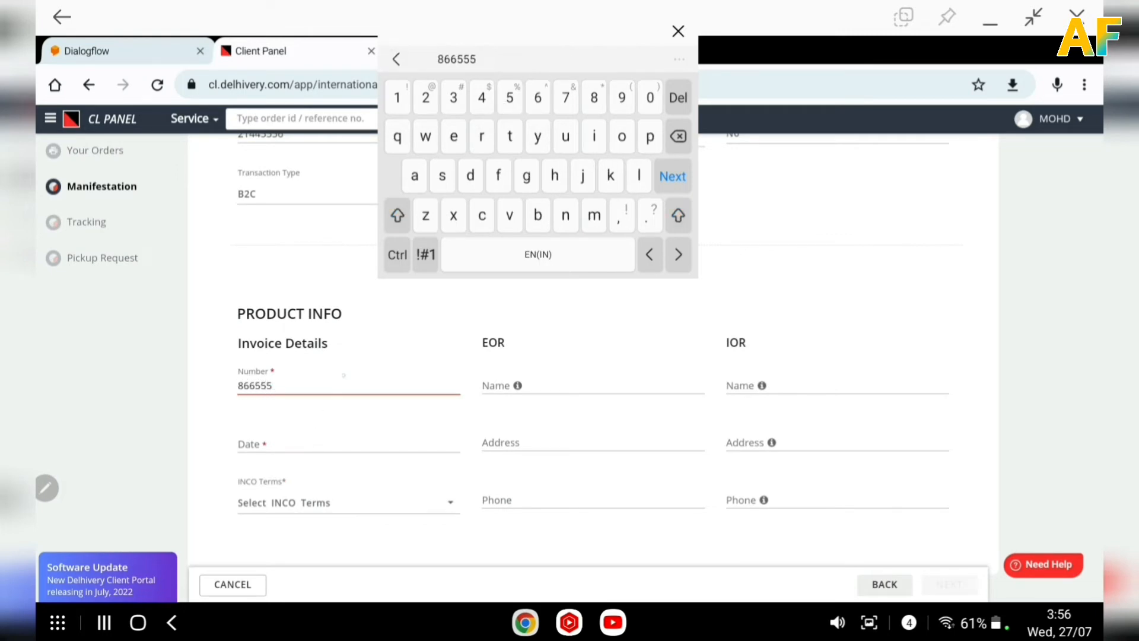
{"action": "left_click", "coordinate": [341, 443]}
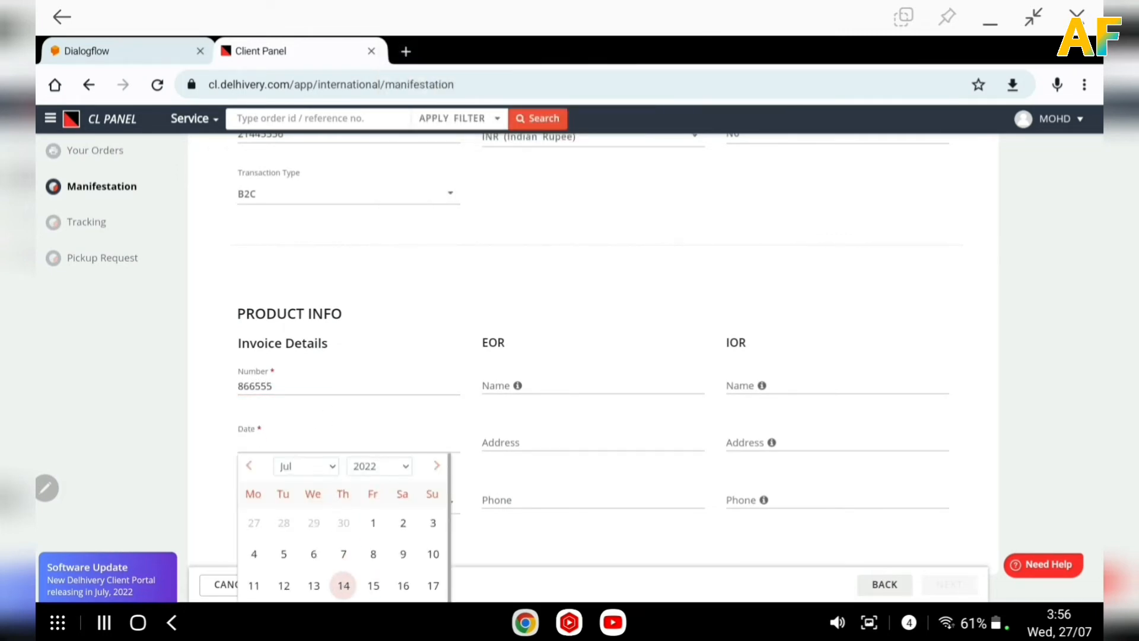
{"action": "left_click", "coordinate": [344, 585]}
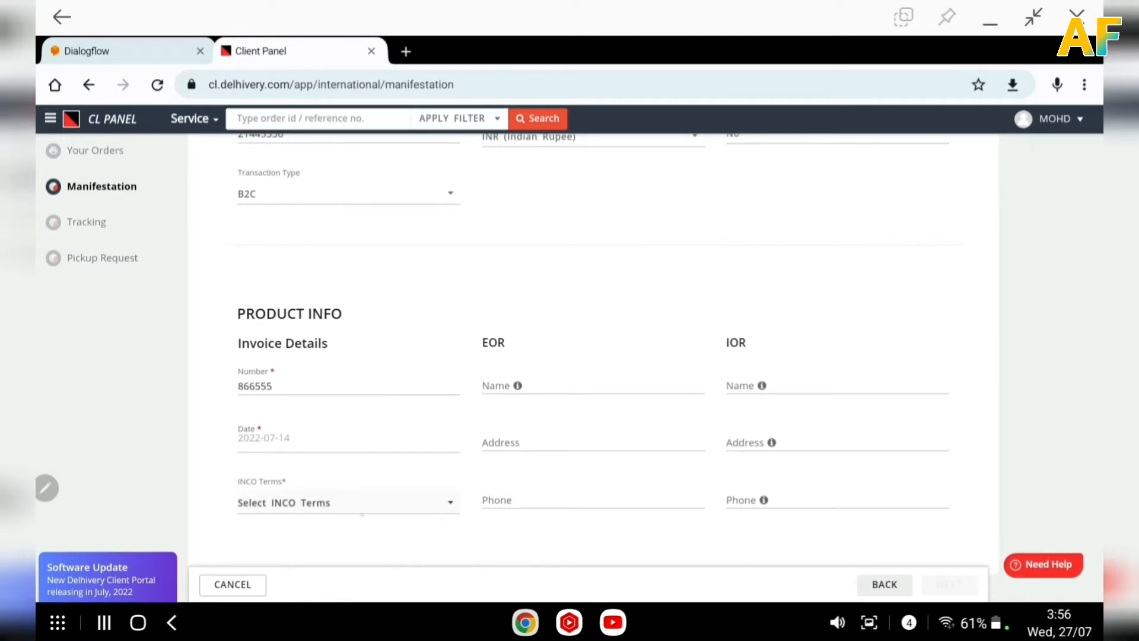
Select DAP (Delivered at Place) as the INCO term, then reopen the list to review the options.
{"action": "left_click", "coordinate": [337, 503]}
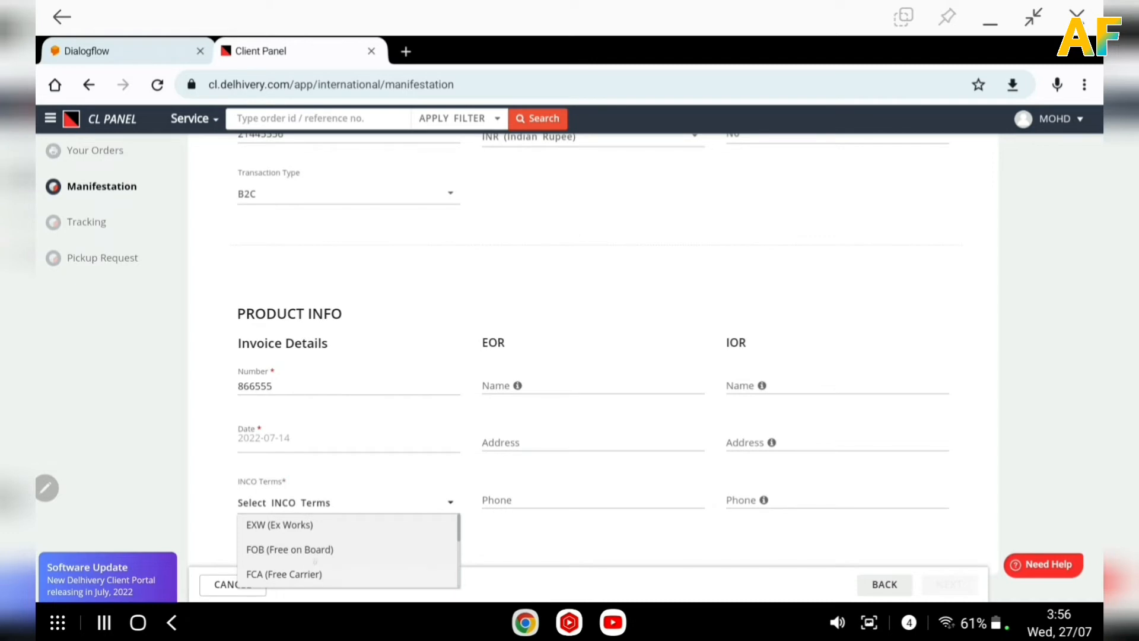
{"action": "scroll", "coordinate": [349, 549], "scroll_direction": "down", "scroll_amount": 5}
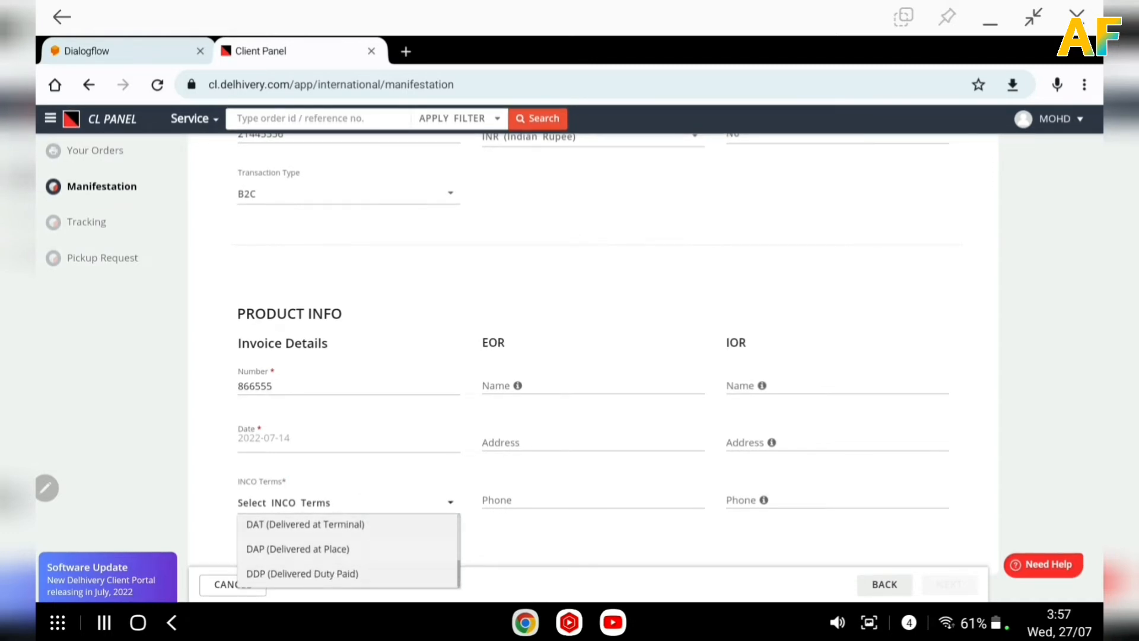
{"action": "scroll", "coordinate": [350, 549], "scroll_direction": "up", "scroll_amount": 1}
{"action": "scroll", "coordinate": [350, 549], "scroll_direction": "down", "scroll_amount": 1}
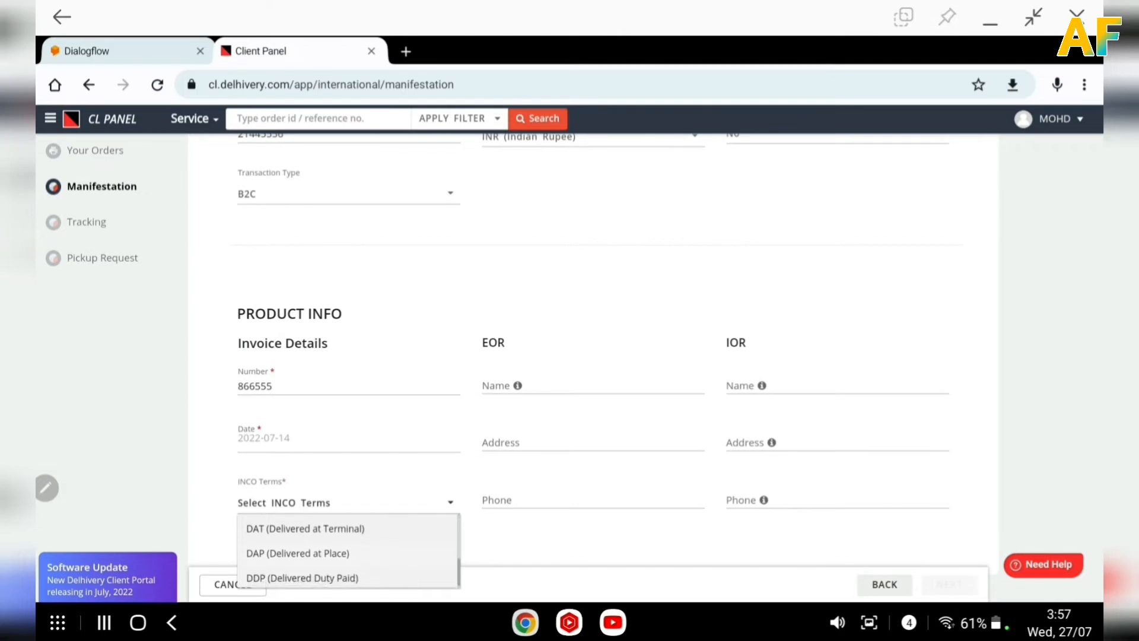
{"action": "left_click", "coordinate": [298, 553]}
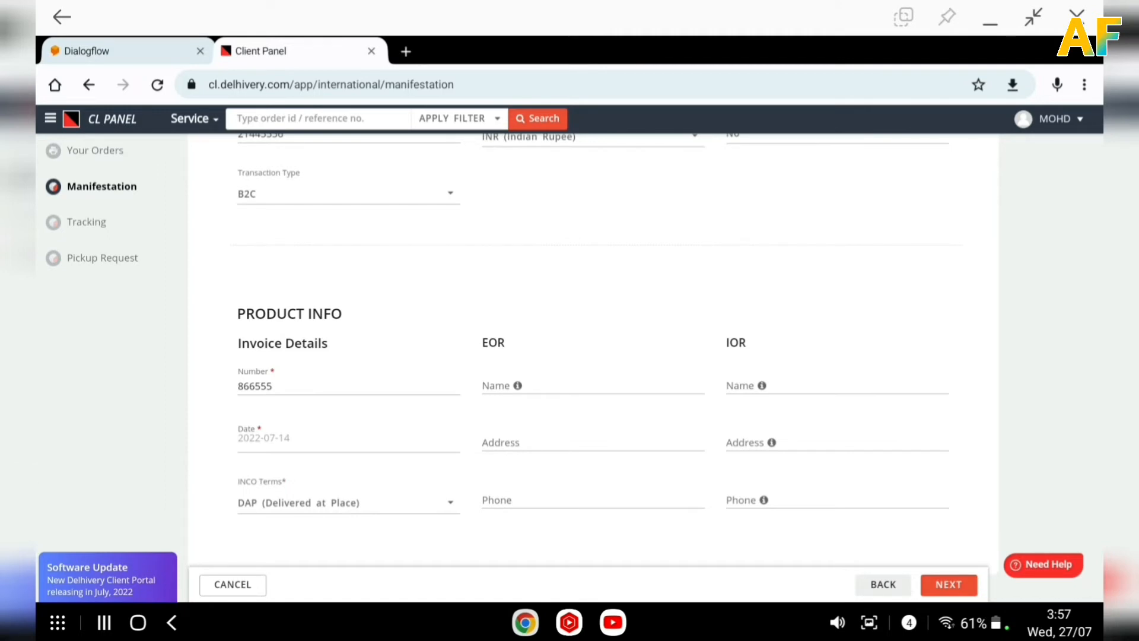
{"action": "left_click", "coordinate": [391, 503]}
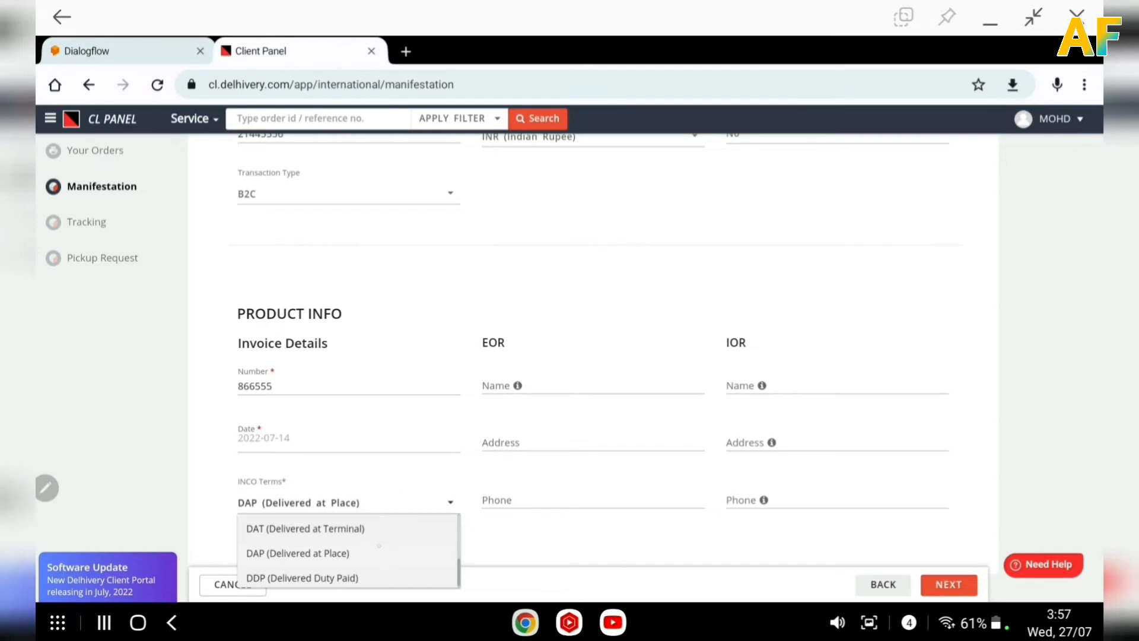
{"action": "left_click_drag", "start_coordinate": [379, 546], "coordinate": [382, 494]}
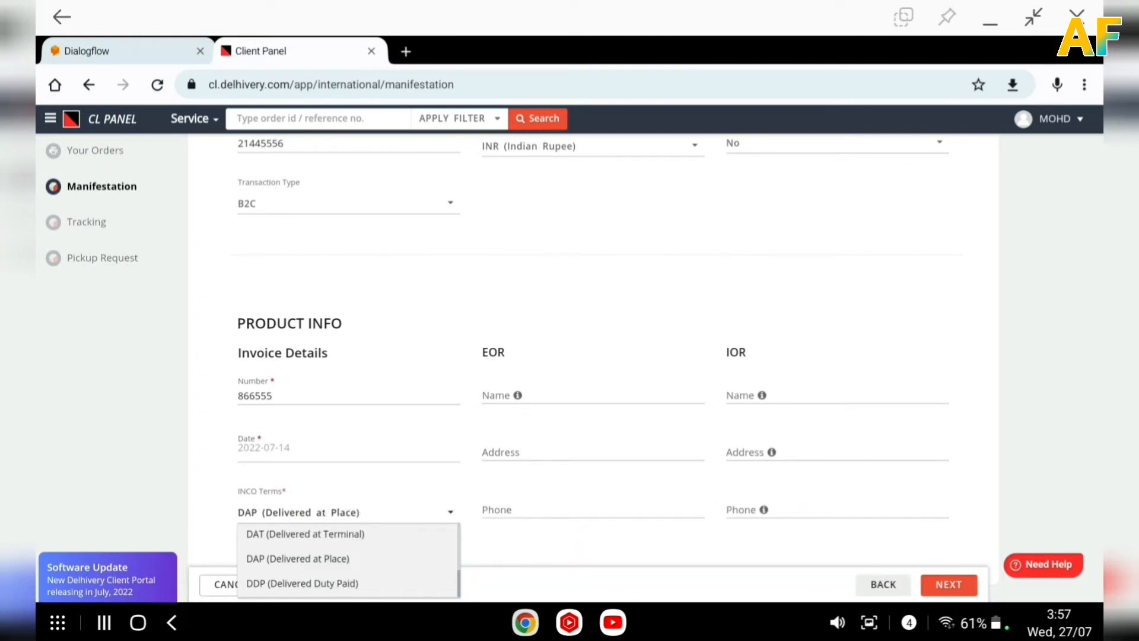
{"action": "scroll", "coordinate": [348, 560], "scroll_direction": "up", "scroll_amount": 2}
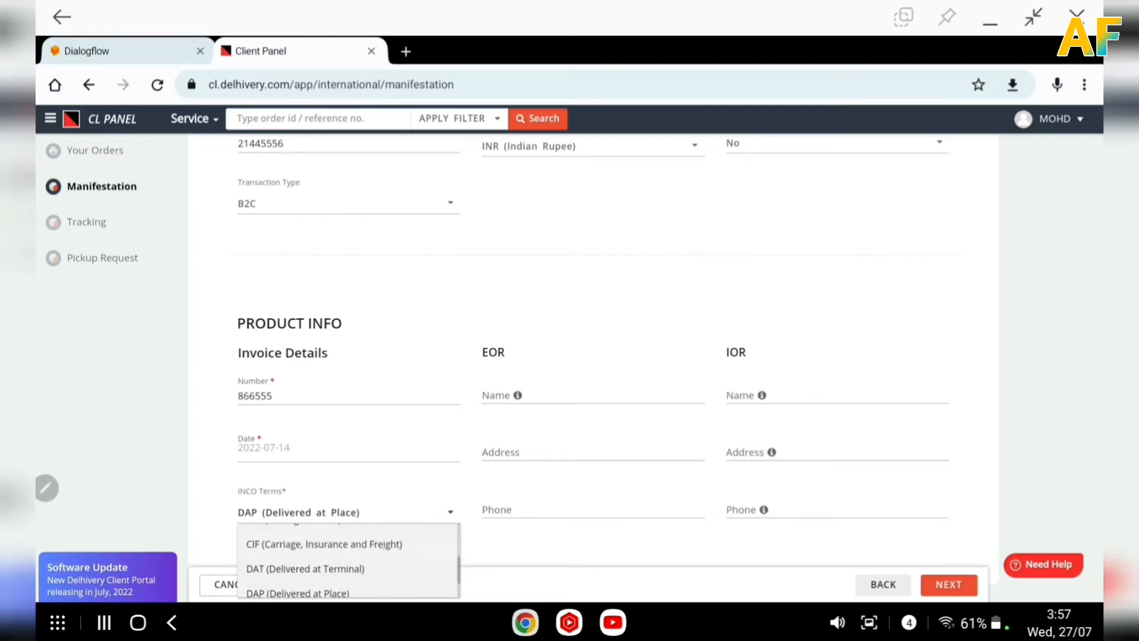
{"action": "scroll", "coordinate": [348, 561], "scroll_direction": "up", "scroll_amount": 2}
{"action": "scroll", "coordinate": [348, 560], "scroll_direction": "down", "scroll_amount": 3}
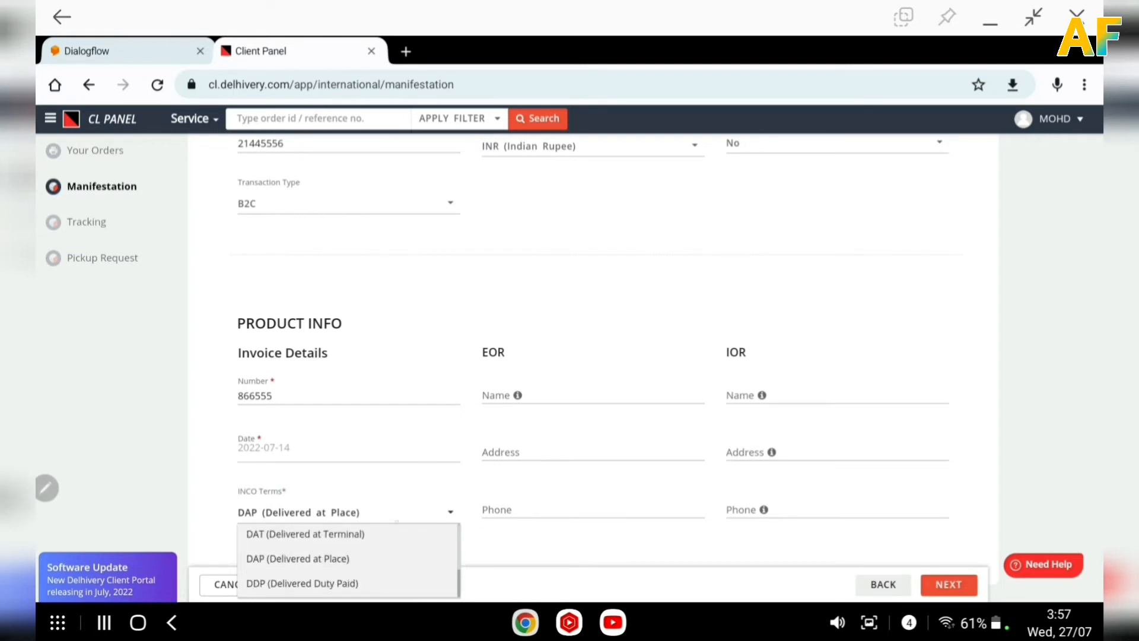
Fill in the EOR (exporter of record) name, address and phone number.
{"action": "left_click", "coordinate": [348, 512]}
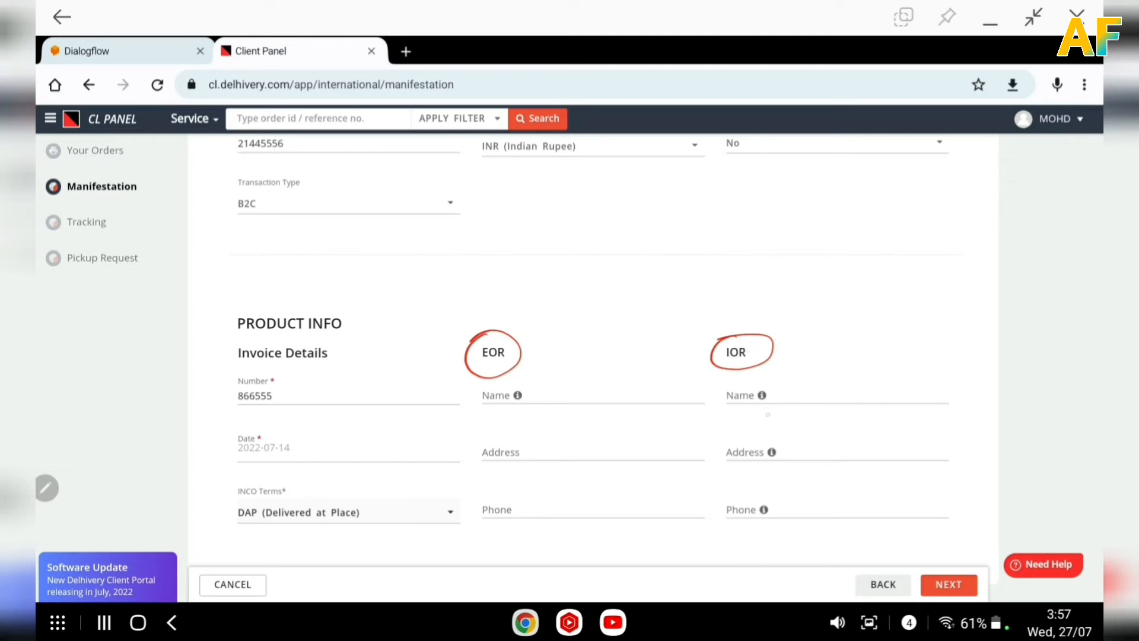
{"action": "mouse_move", "coordinate": [727, 383]}
{"action": "left_mouse_down"}
{"action": "mouse_move", "coordinate": [723, 509]}
{"action": "mouse_move", "coordinate": [766, 369]}
{"action": "left_mouse_up"}
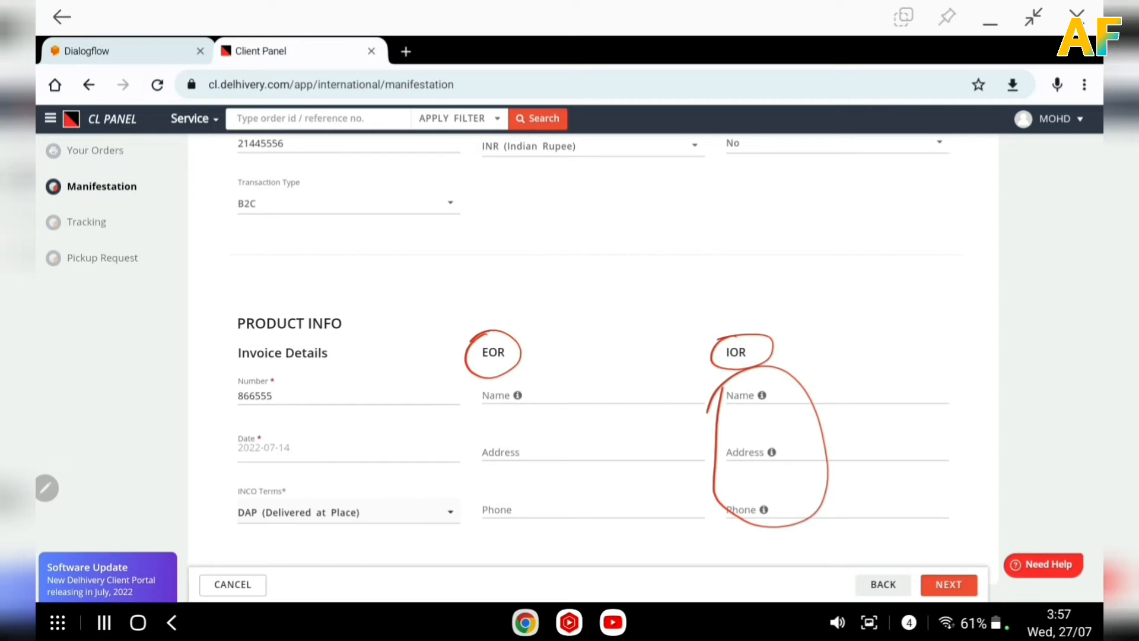
{"action": "mouse_move", "coordinate": [481, 374]}
{"action": "left_mouse_down"}
{"action": "mouse_move", "coordinate": [523, 359]}
{"action": "mouse_move", "coordinate": [452, 423]}
{"action": "left_mouse_up"}
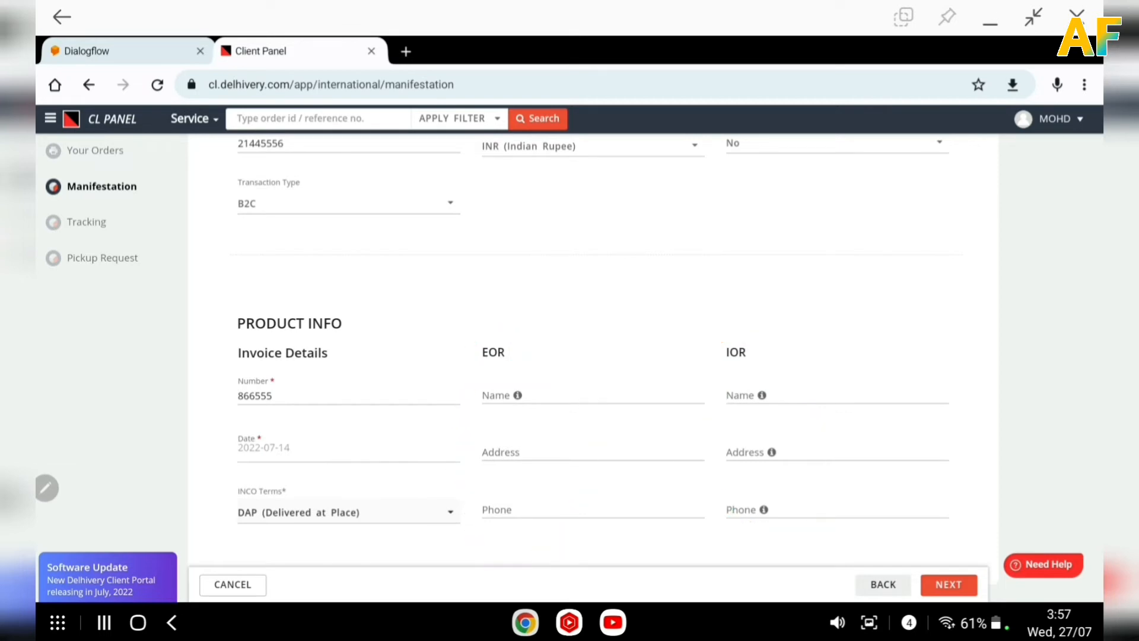
{"action": "left_click", "coordinate": [496, 393]}
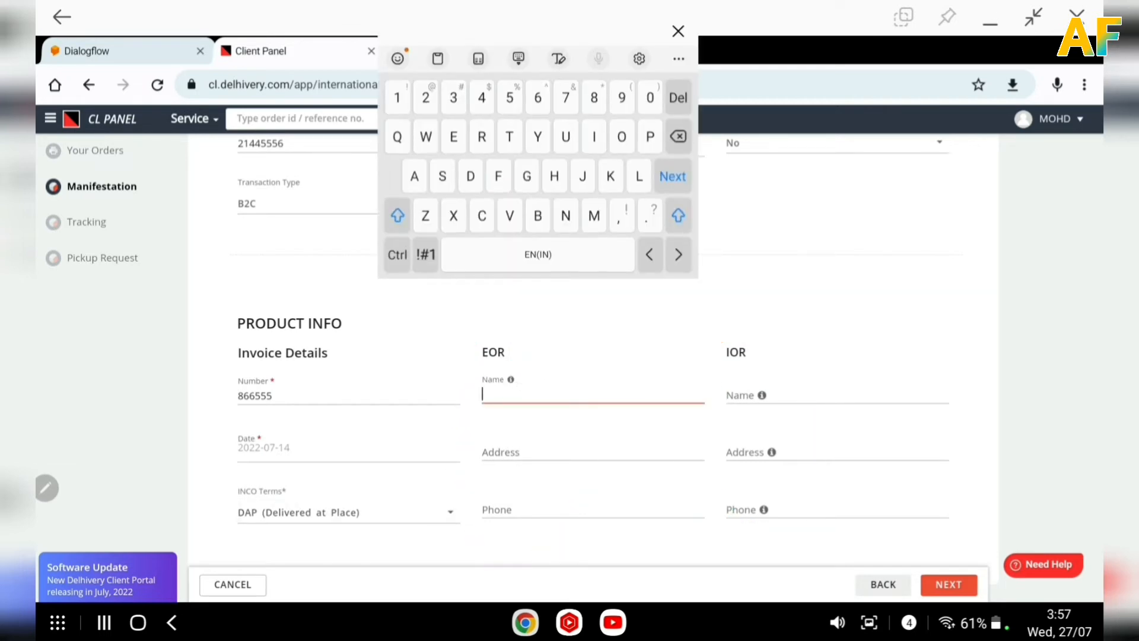
{"action": "left_click", "coordinate": [593, 216]}
{"action": "type", "text": "mbgty "}
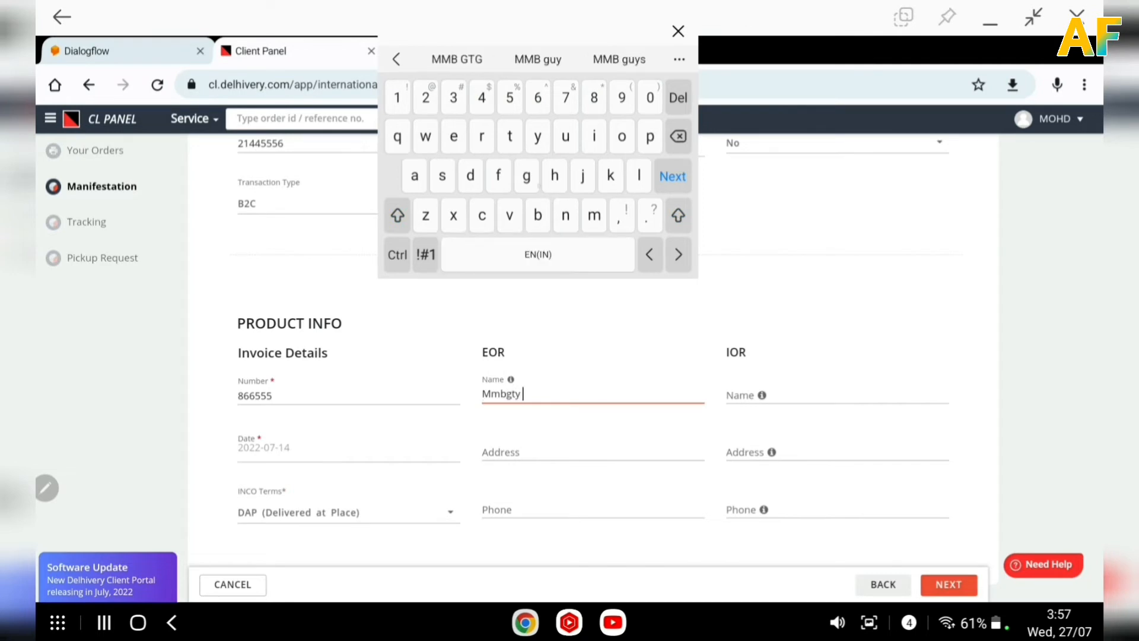
{"action": "type", "text": "ggy"}
{"action": "left_click", "coordinate": [501, 452]}
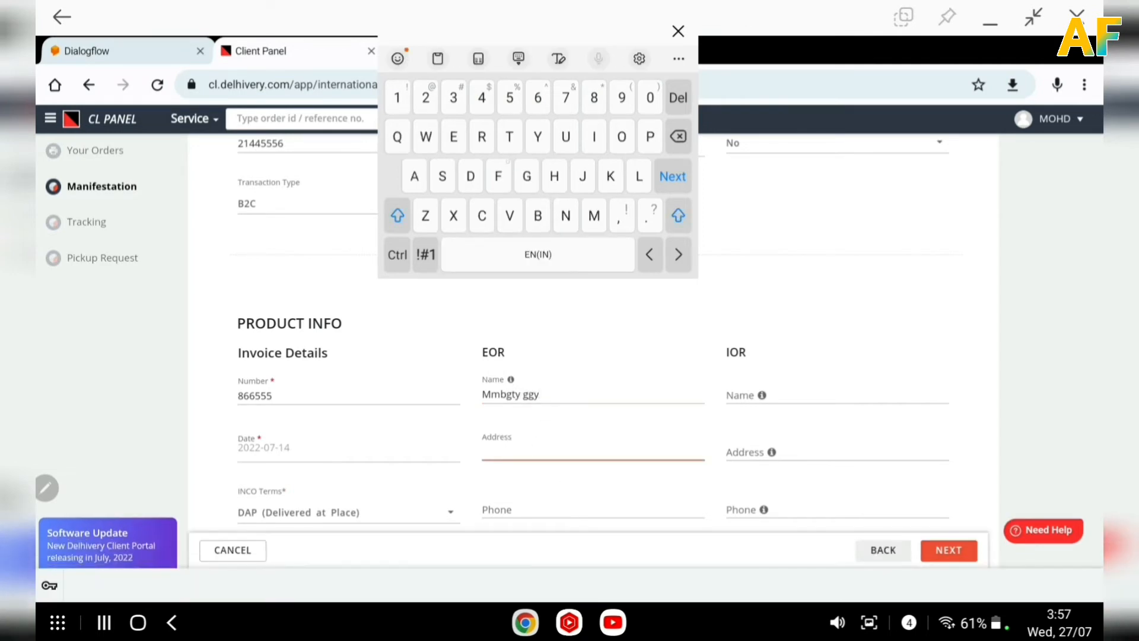
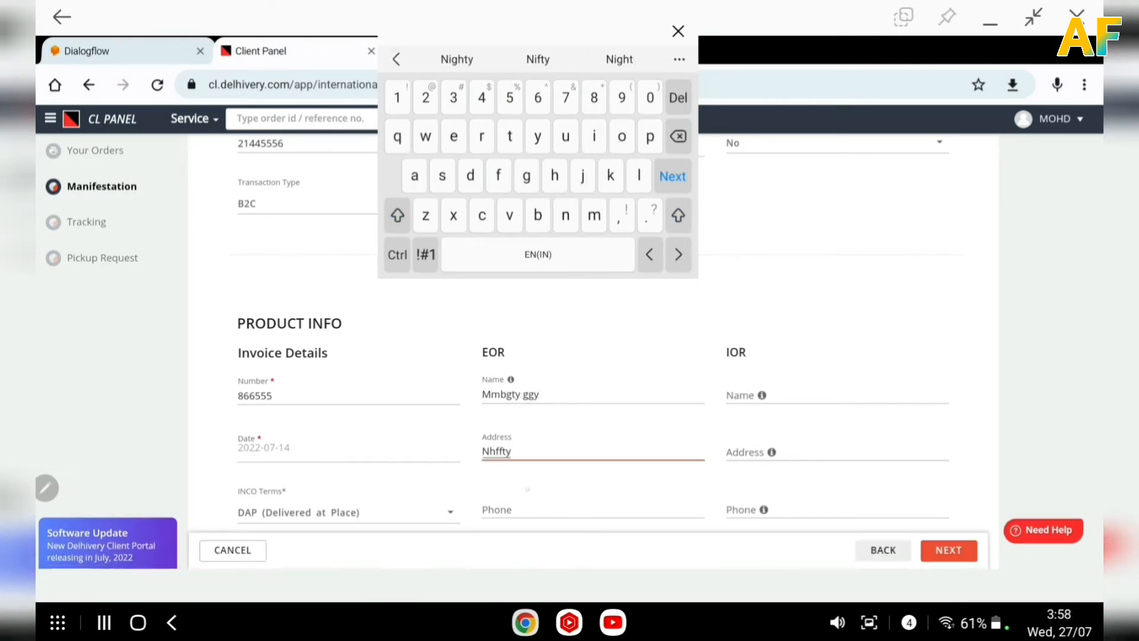
{"action": "key", "text": "Tab"}
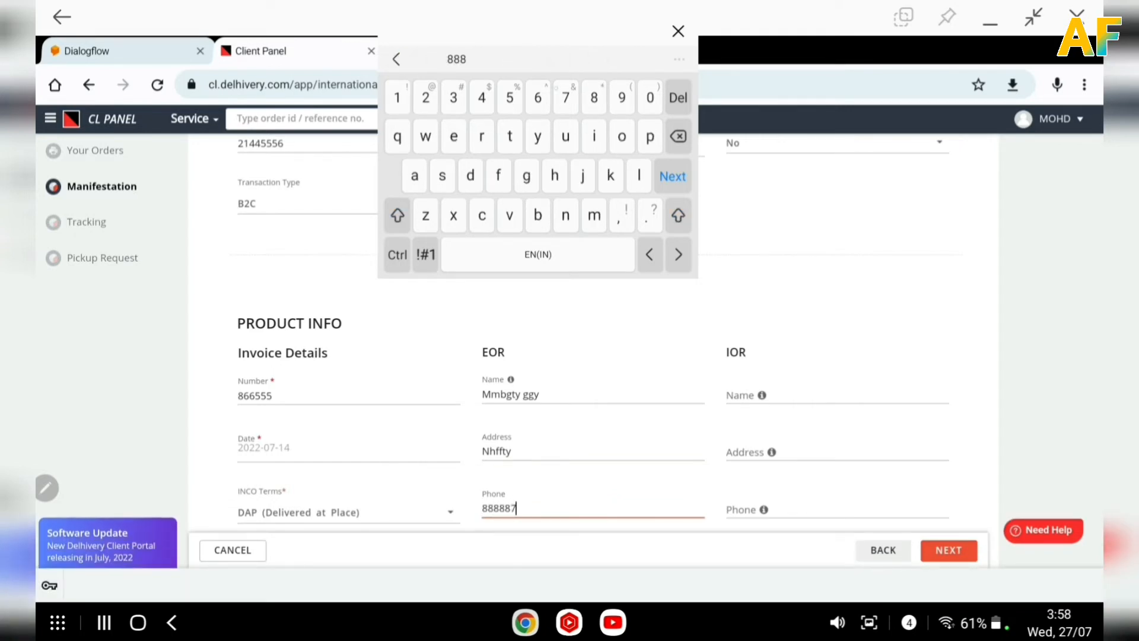
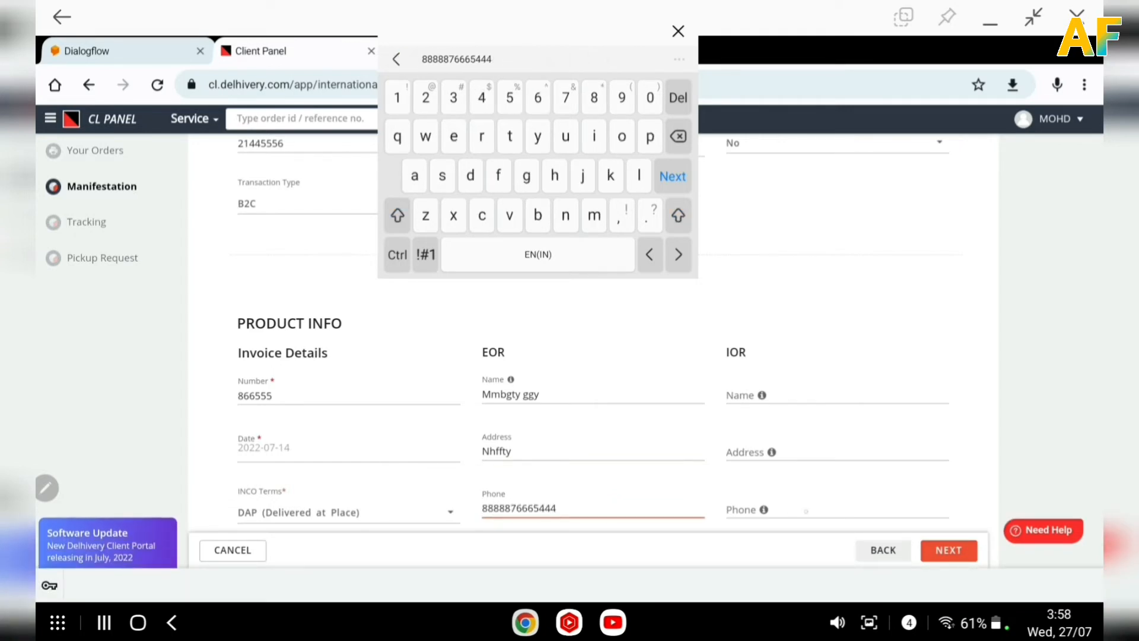
Fill in the IOR (importer of record) phone number, address and name.
{"action": "key", "text": "Tab"}
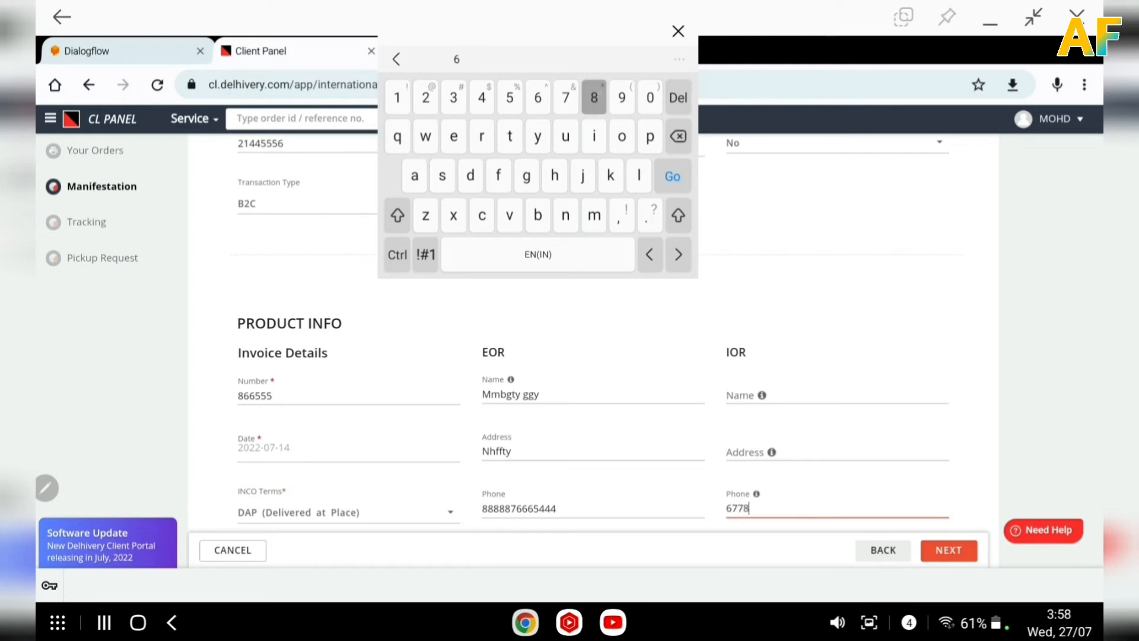
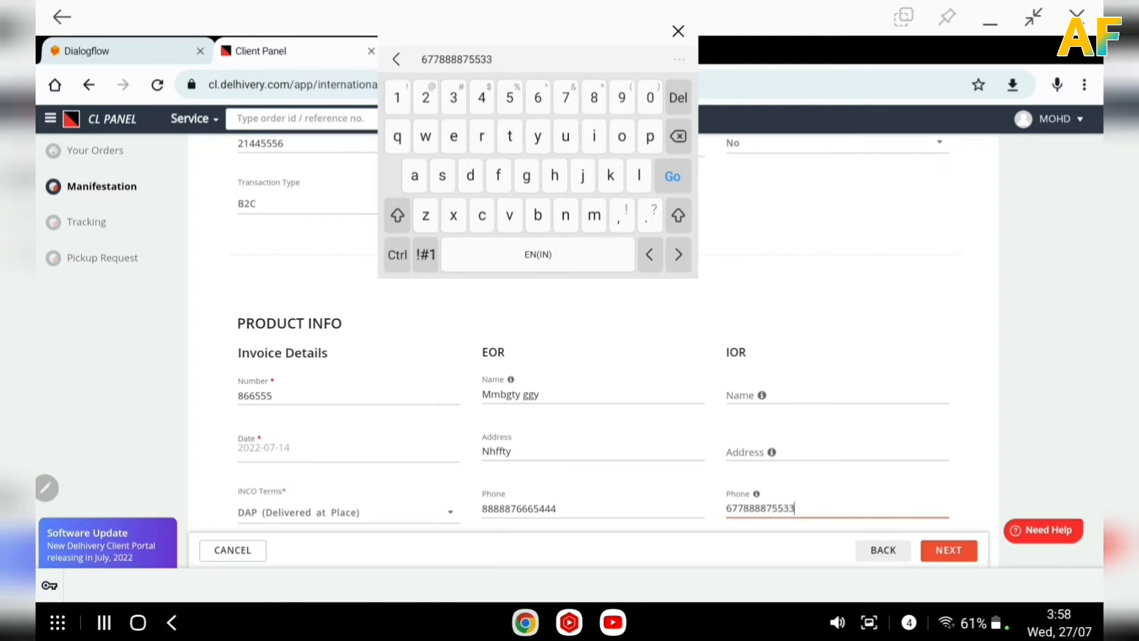
{"action": "left_click", "coordinate": [792, 444]}
{"action": "type", "text": "Ffh"}
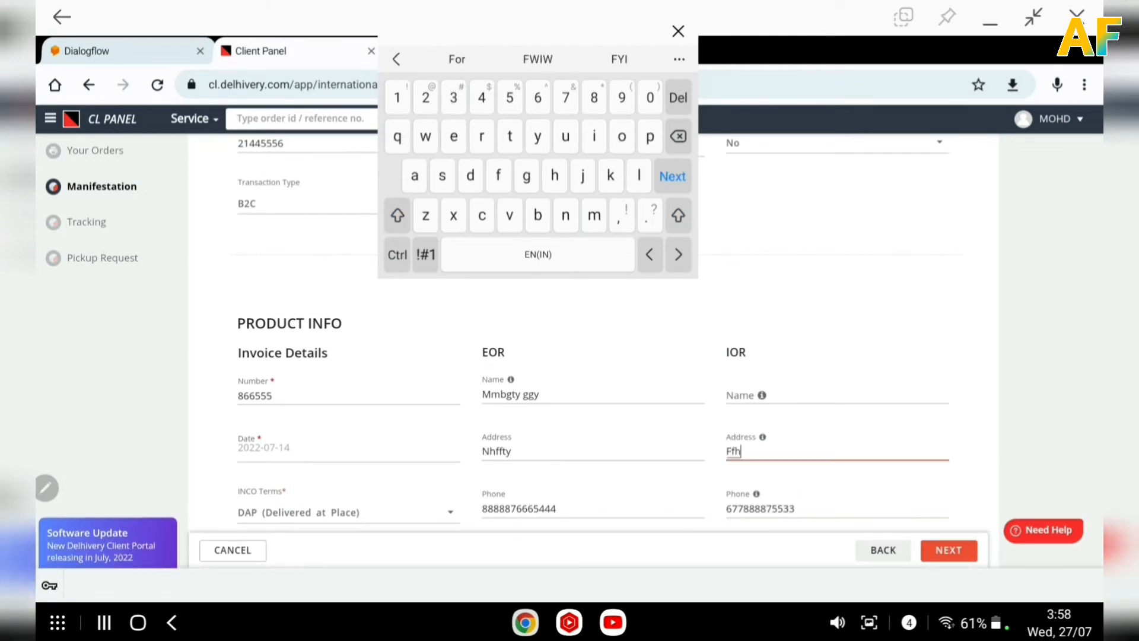
{"action": "type", "text": "jnbbcxssertyy"}
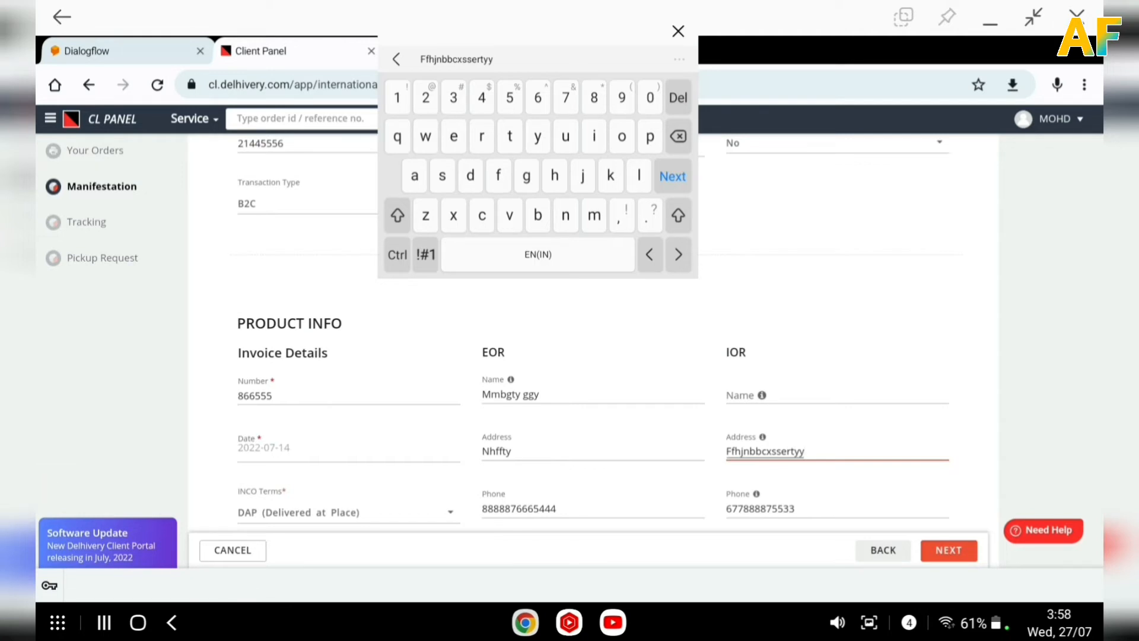
{"action": "left_click", "coordinate": [819, 394]}
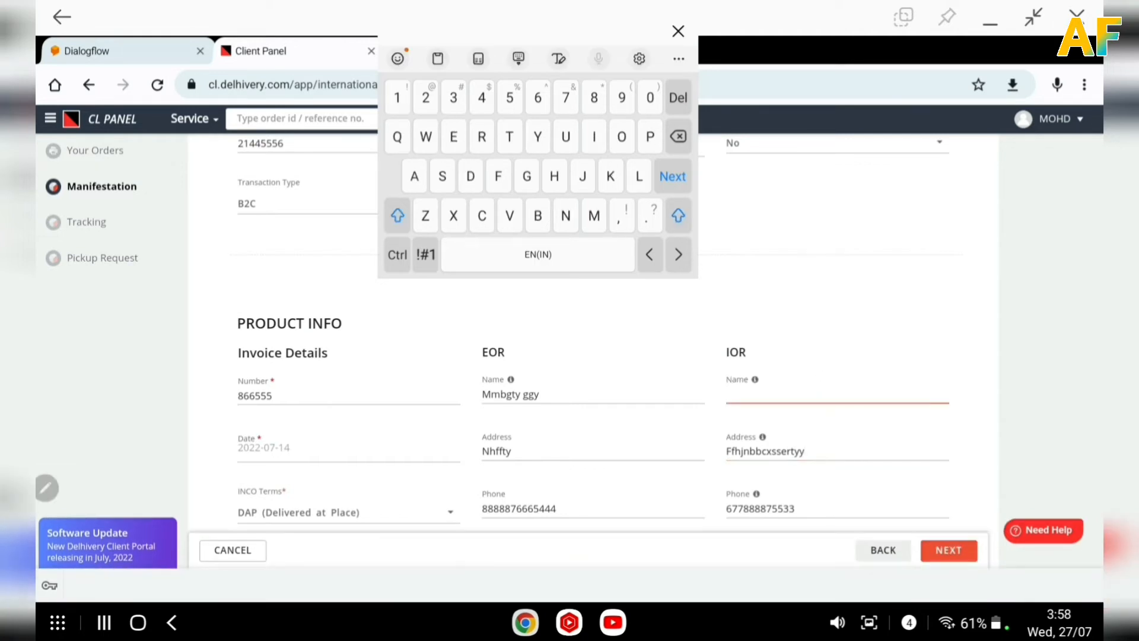
{"action": "type", "text": "Fghjjnbv"}
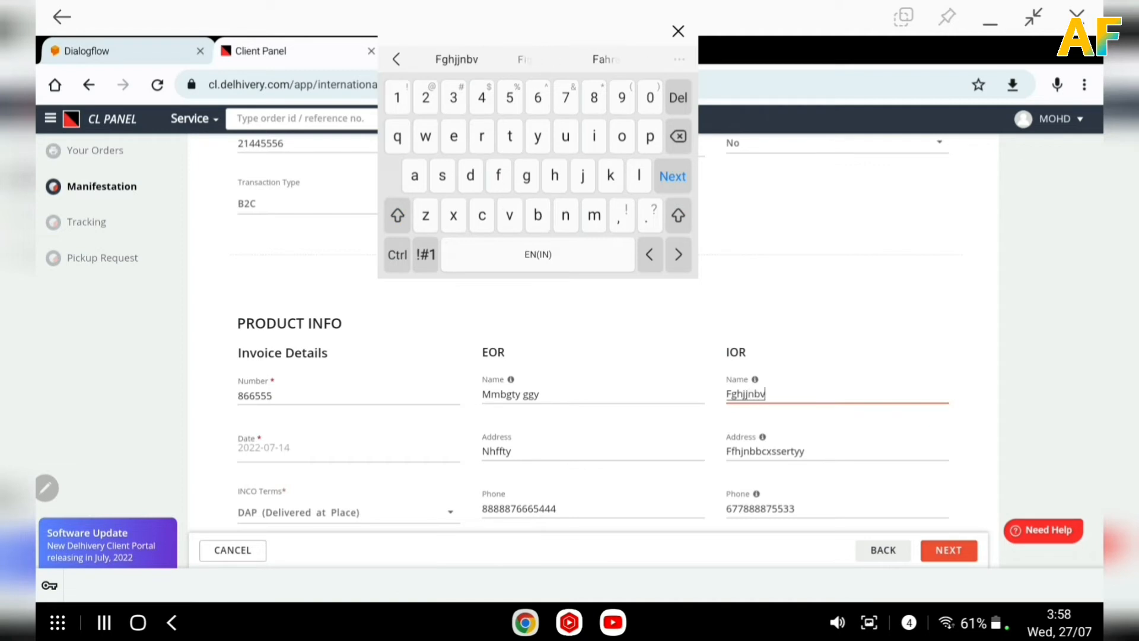
Proceed from Product Info to the Product Detail step.
{"action": "key", "text": "Escape"}
{"action": "scroll", "coordinate": [857, 255], "scroll_direction": "up", "scroll_amount": 3}
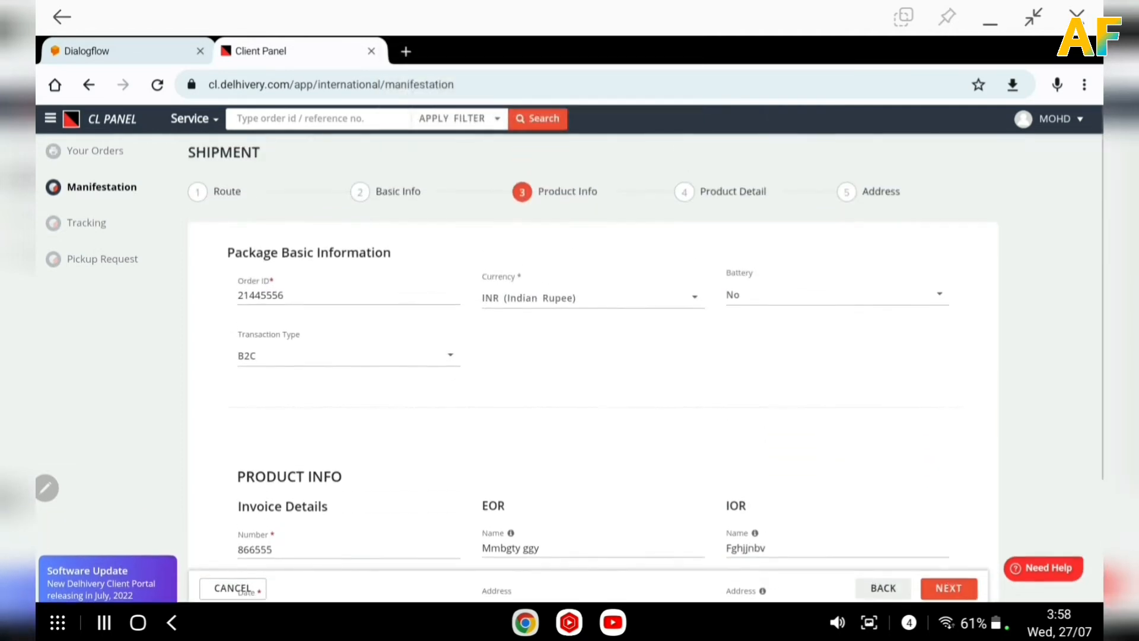
{"action": "scroll", "coordinate": [896, 268], "scroll_direction": "down", "scroll_amount": 3}
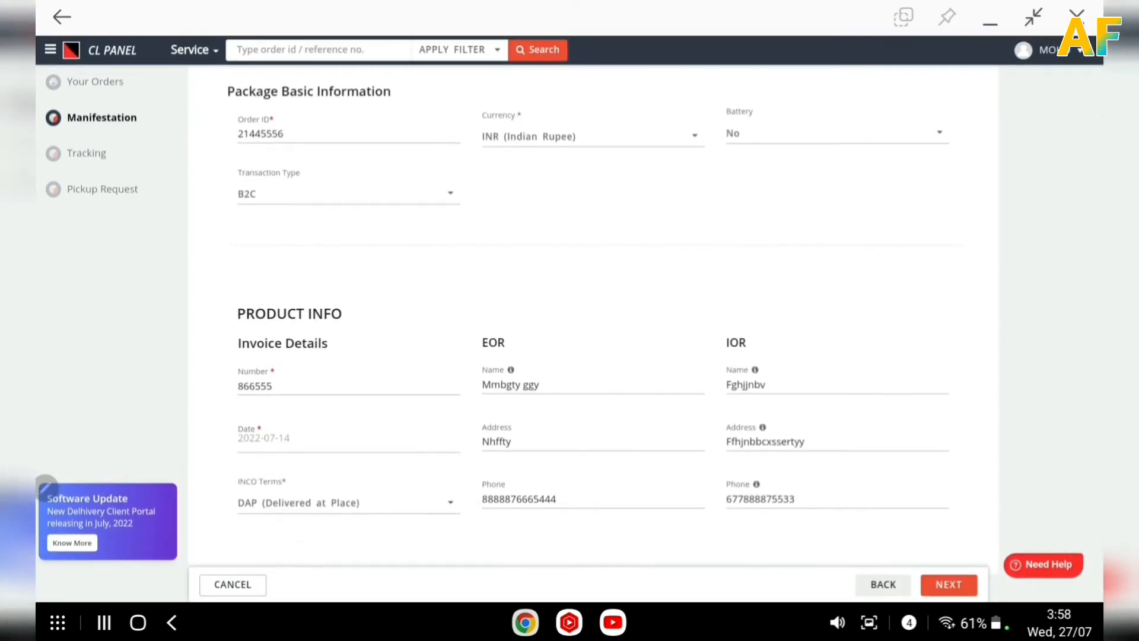
{"action": "left_click", "coordinate": [949, 585]}
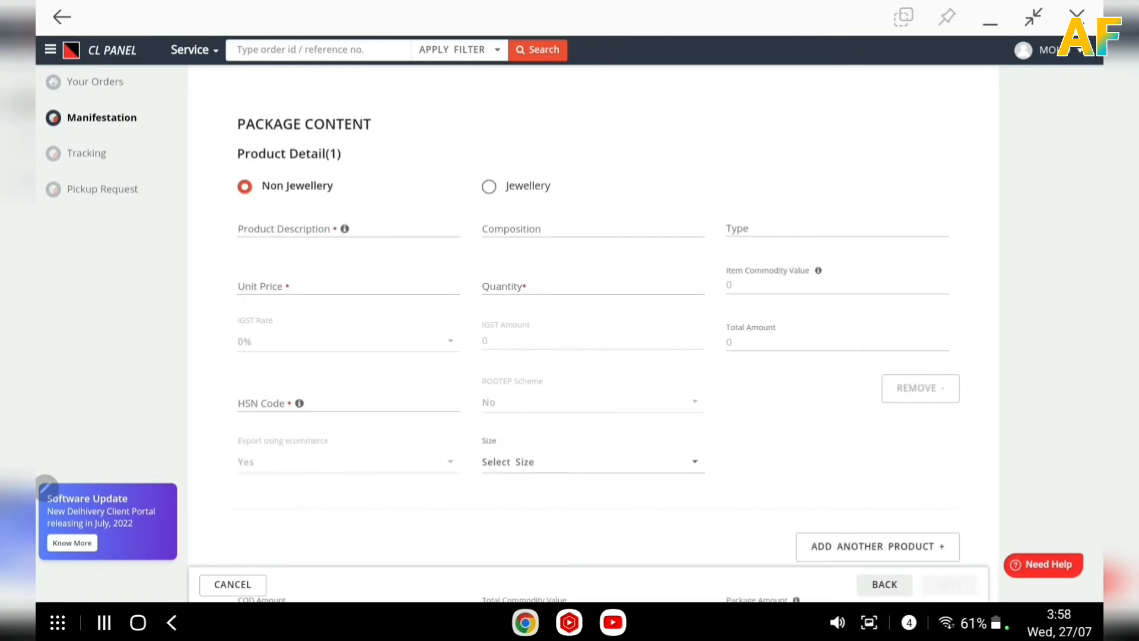
Enter Hhhggbbvv as the product description for the Non Jewellery product.
{"action": "scroll", "coordinate": [606, 133], "scroll_direction": "up", "scroll_amount": 3}
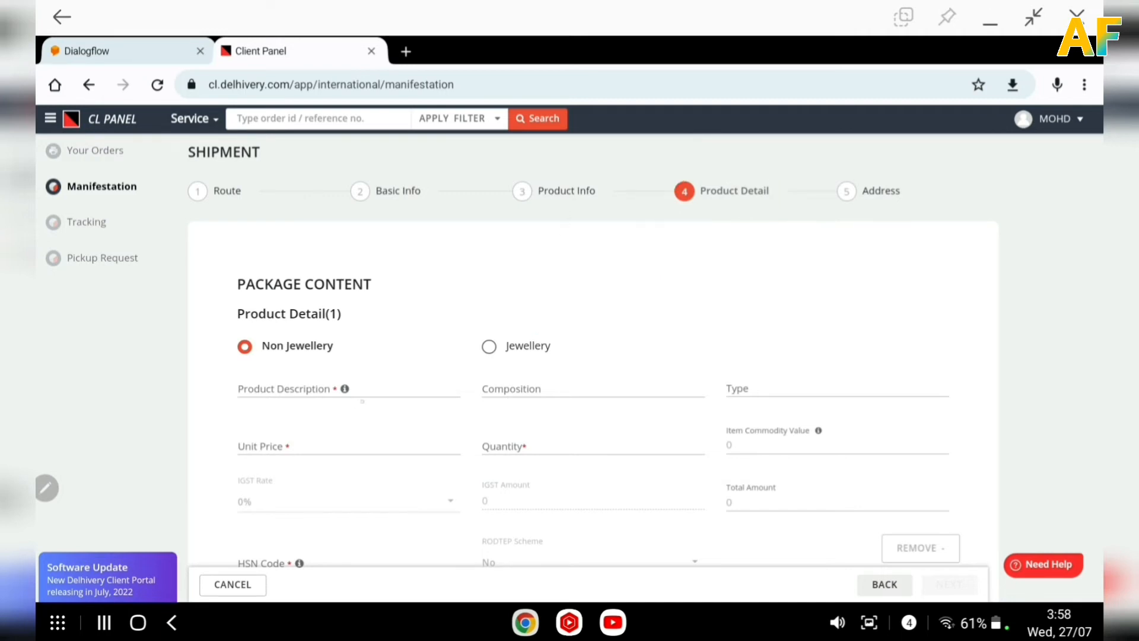
{"action": "left_click", "coordinate": [362, 392]}
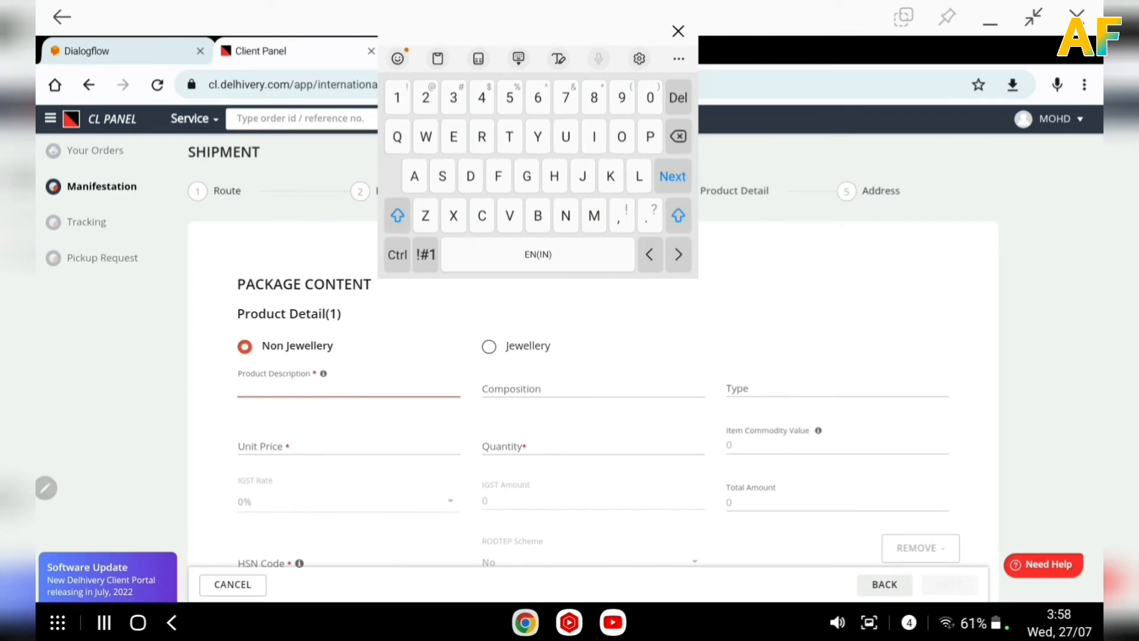
{"action": "type", "text": "Hhhgg"}
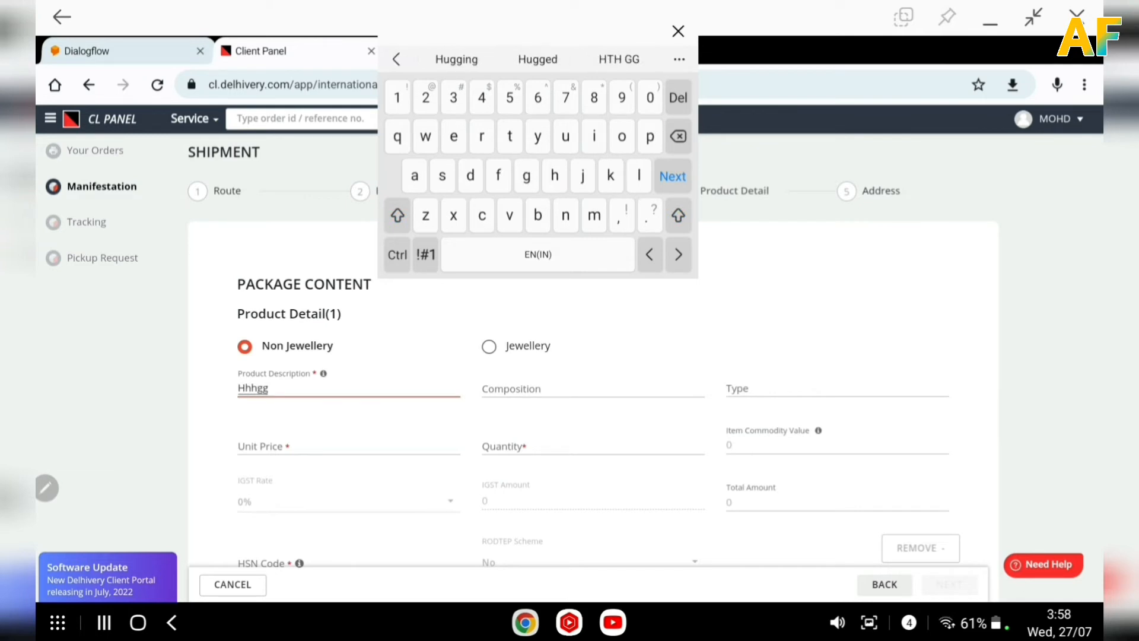
{"action": "type", "text": "bbvv"}
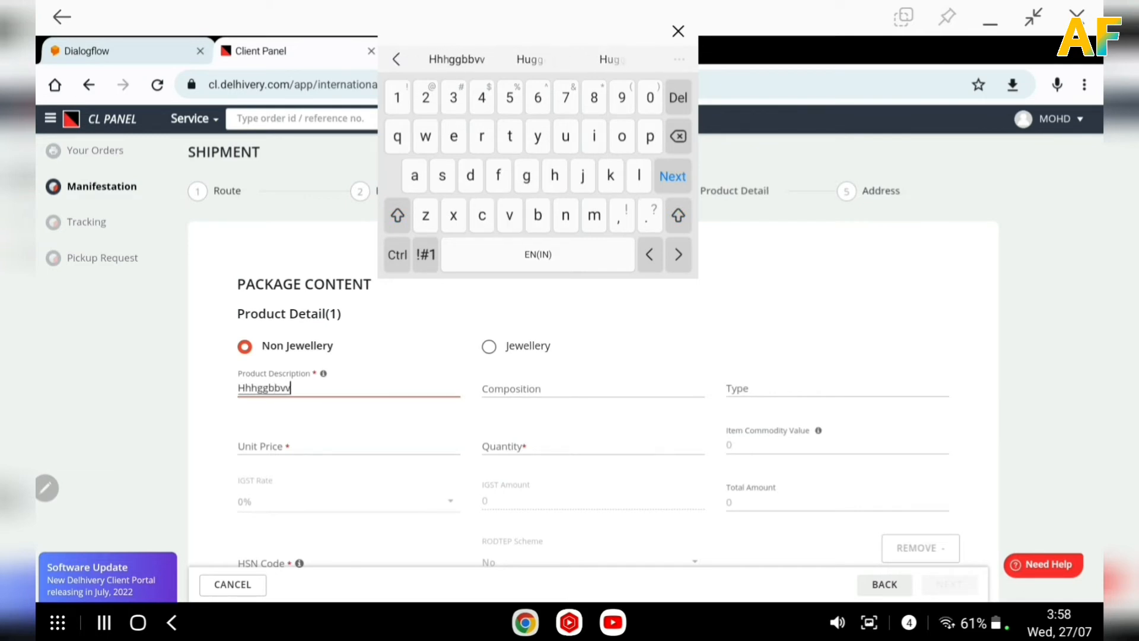
Set the product composition to 5000 and the type to Non.
{"action": "key", "text": "Tab"}
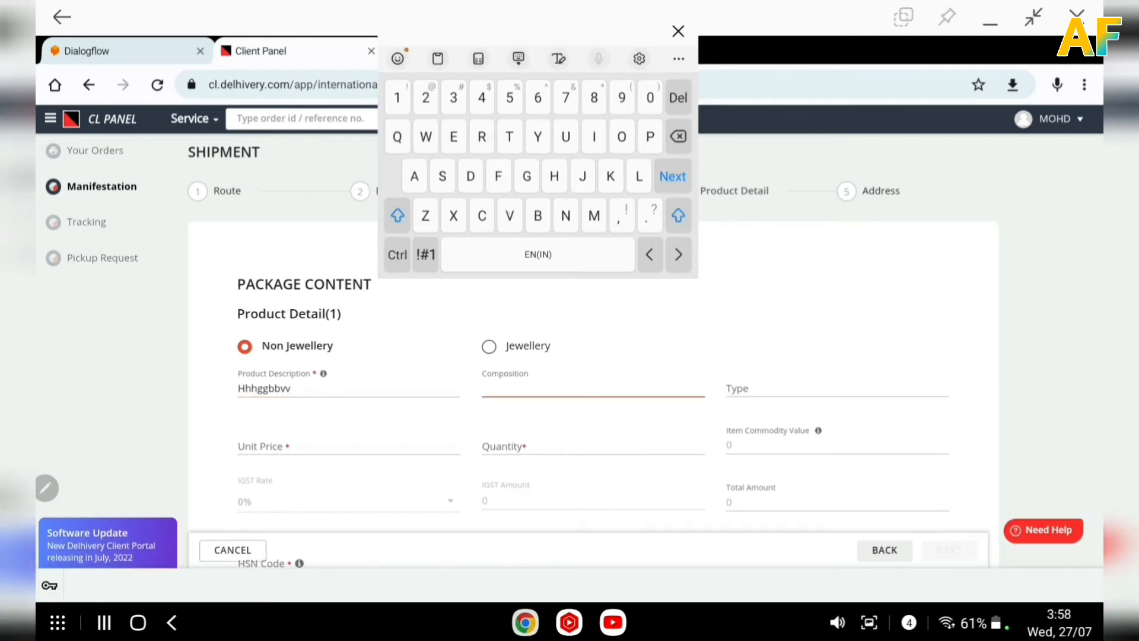
{"action": "type", "text": "B"}
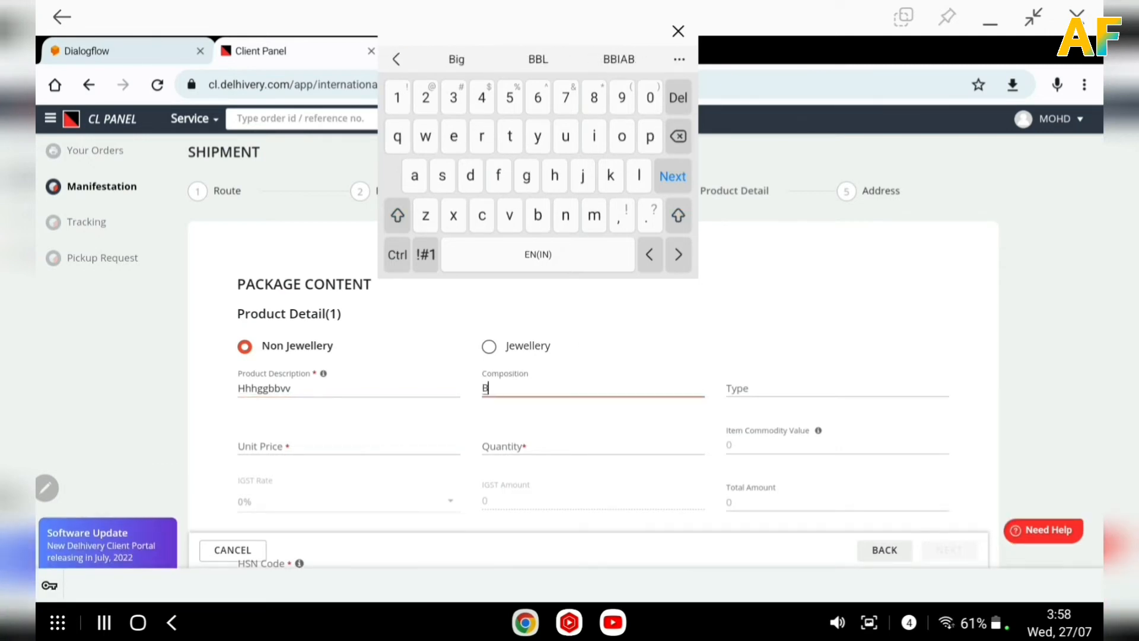
{"action": "key", "text": "BackSpace"}
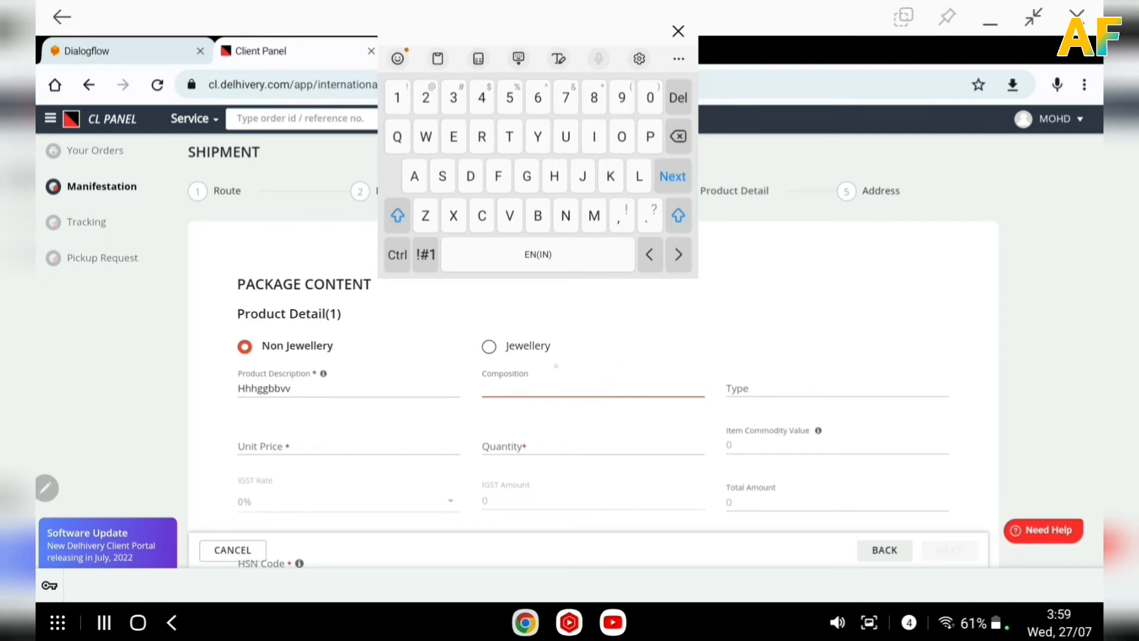
{"action": "type", "text": "5"}
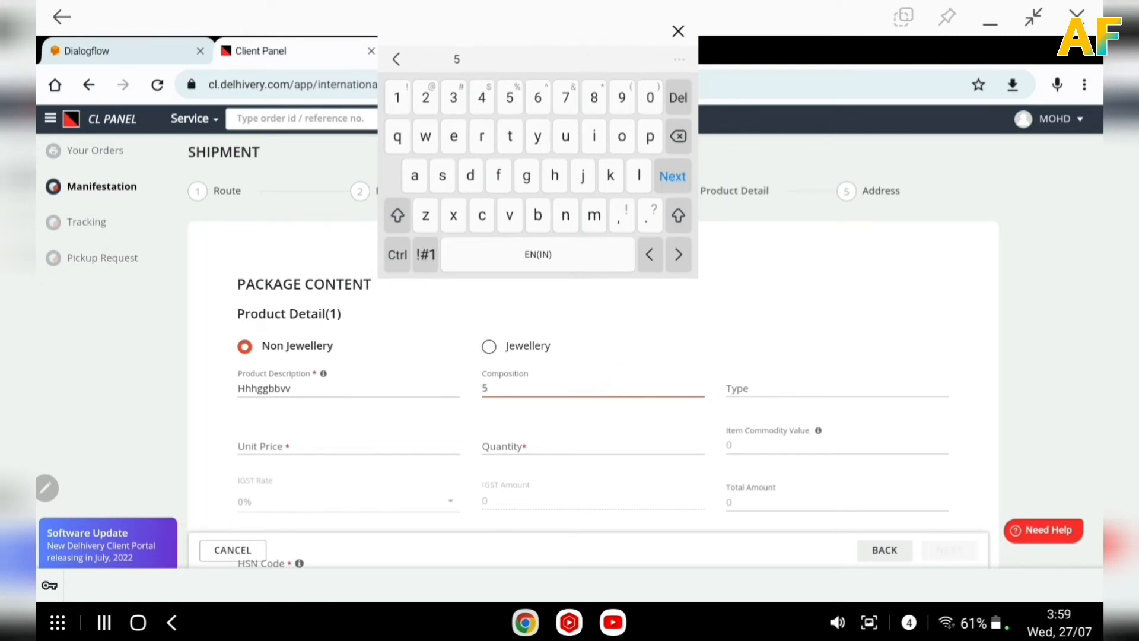
{"action": "type", "text": "000"}
{"action": "key", "text": "Tab"}
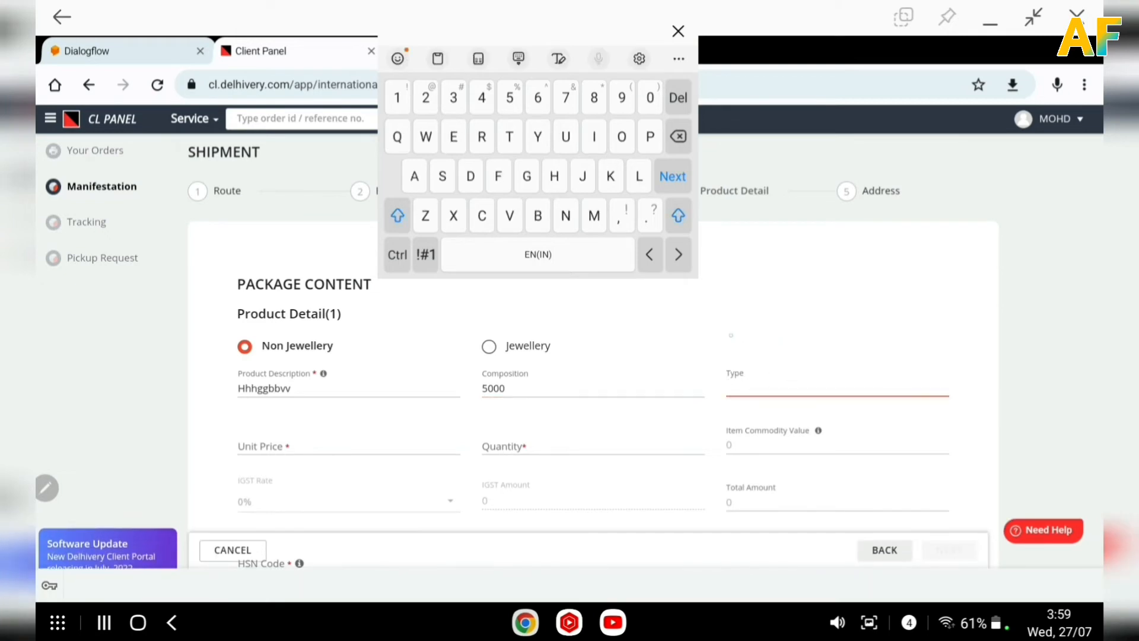
{"action": "type", "text": "N"}
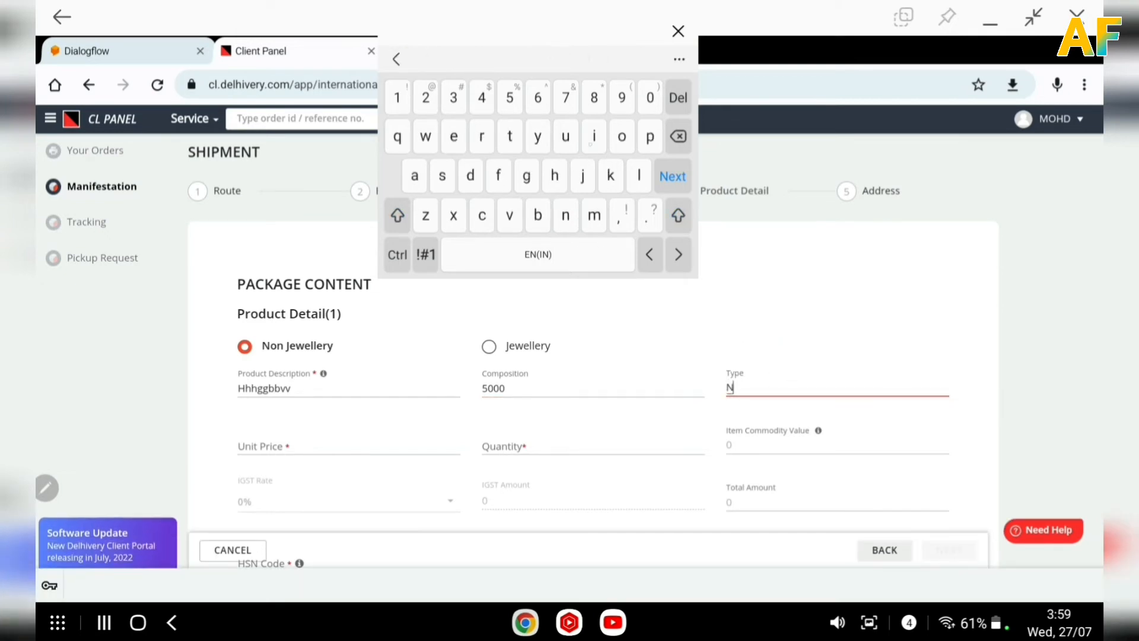
{"action": "type", "text": "on"}
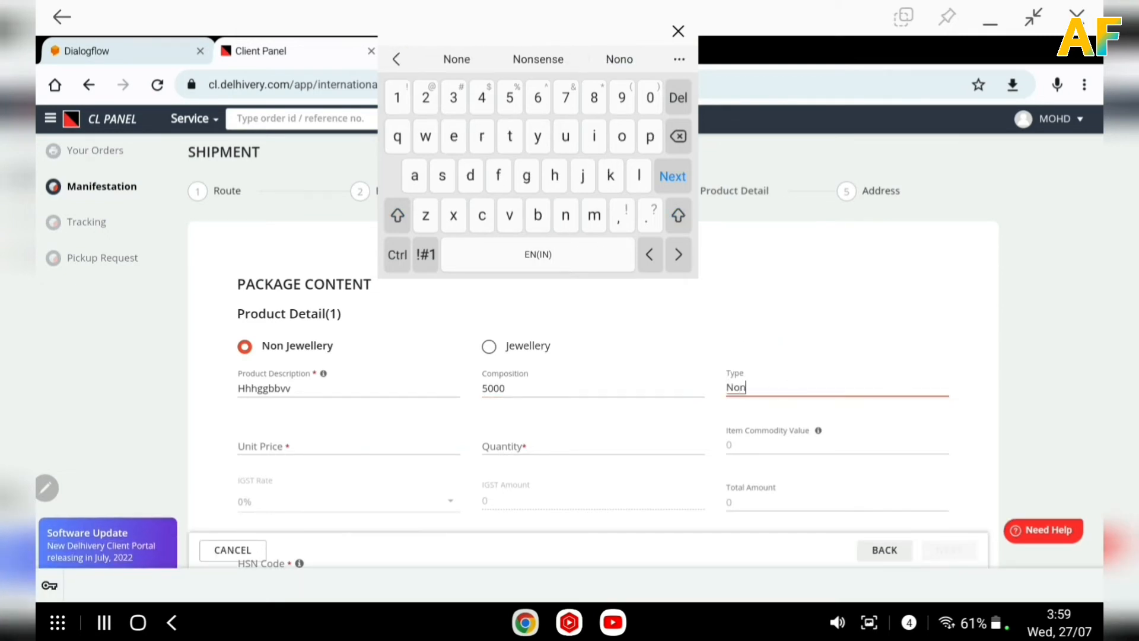
Set the unit price to 50000 and the quantity to 1.
{"action": "scroll", "coordinate": [401, 442], "scroll_direction": "down", "scroll_amount": 1}
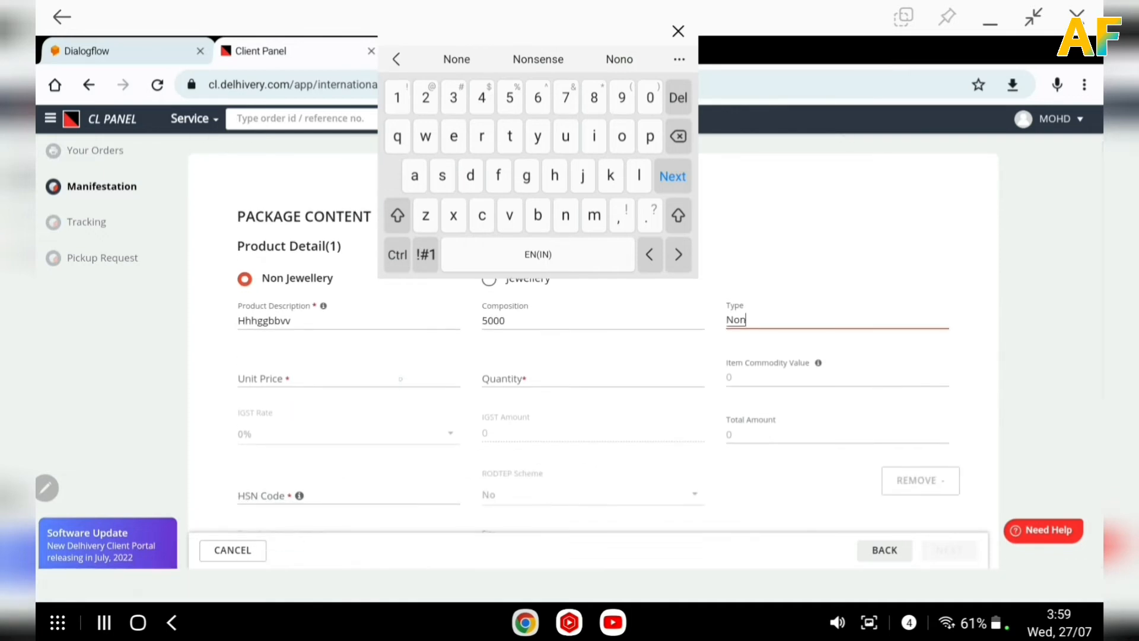
{"action": "left_click", "coordinate": [401, 379]}
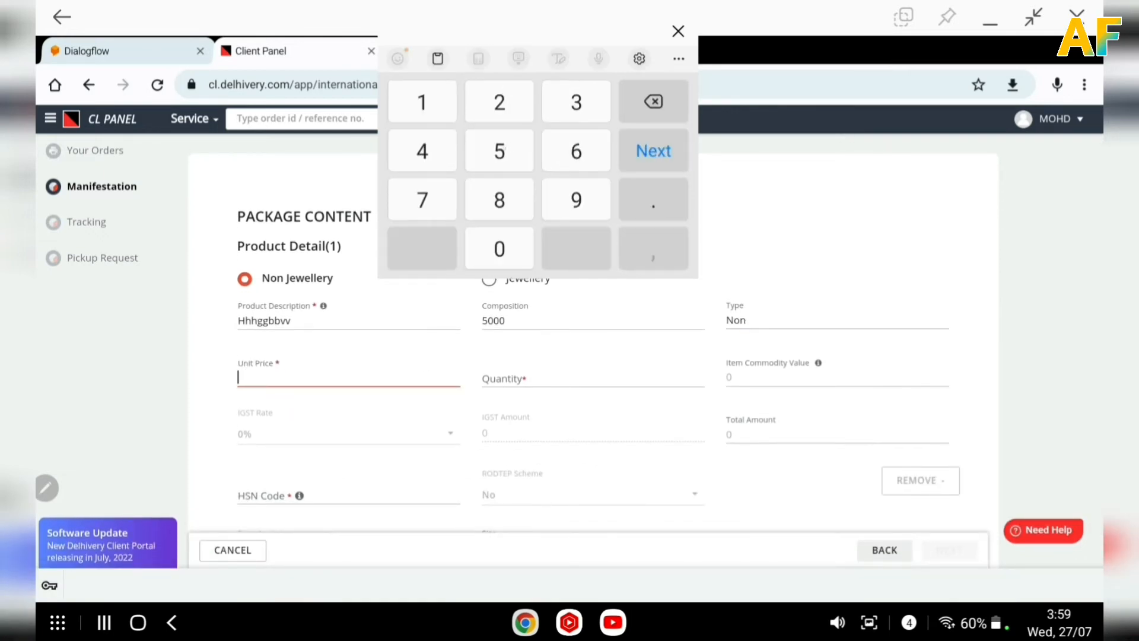
{"action": "type", "text": "50000"}
{"action": "left_click", "coordinate": [592, 379]}
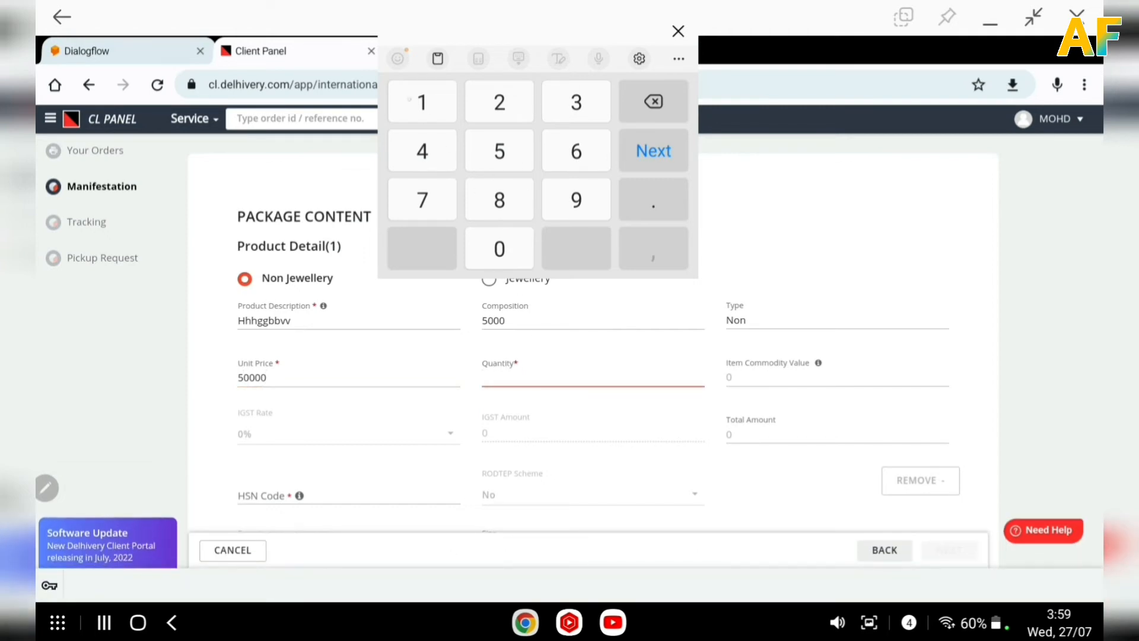
{"action": "type", "text": "1"}
Enter 665543333 as the HSN code.
{"action": "scroll", "coordinate": [461, 362], "scroll_direction": "down", "scroll_amount": 1}
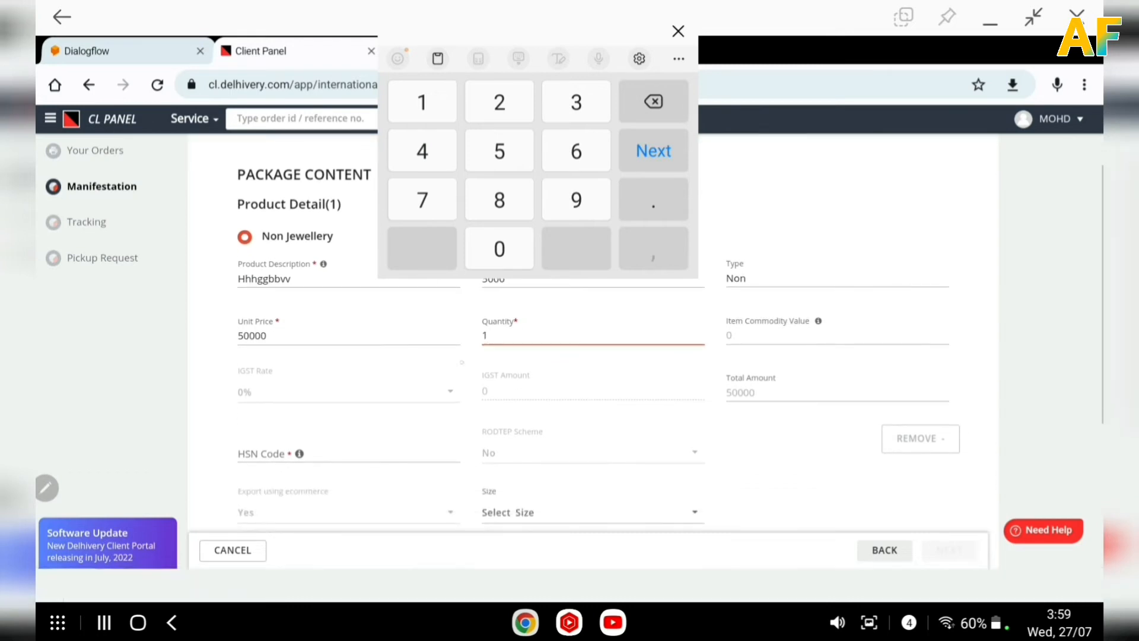
{"action": "left_click", "coordinate": [462, 362]}
{"action": "left_click", "coordinate": [403, 451]}
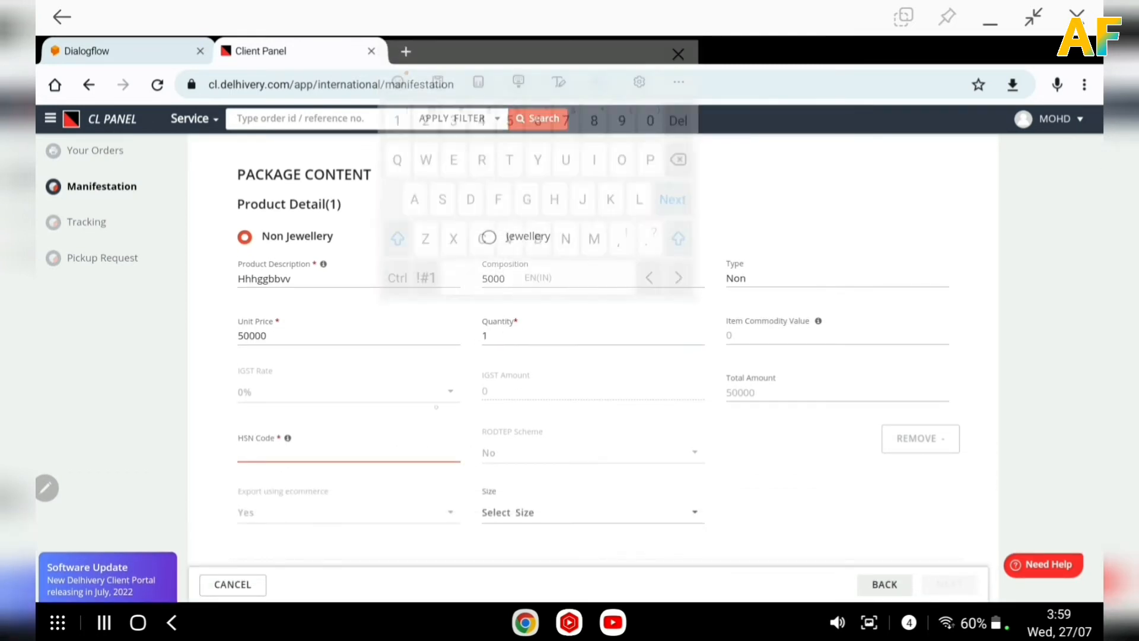
{"action": "type", "text": "665543333"}
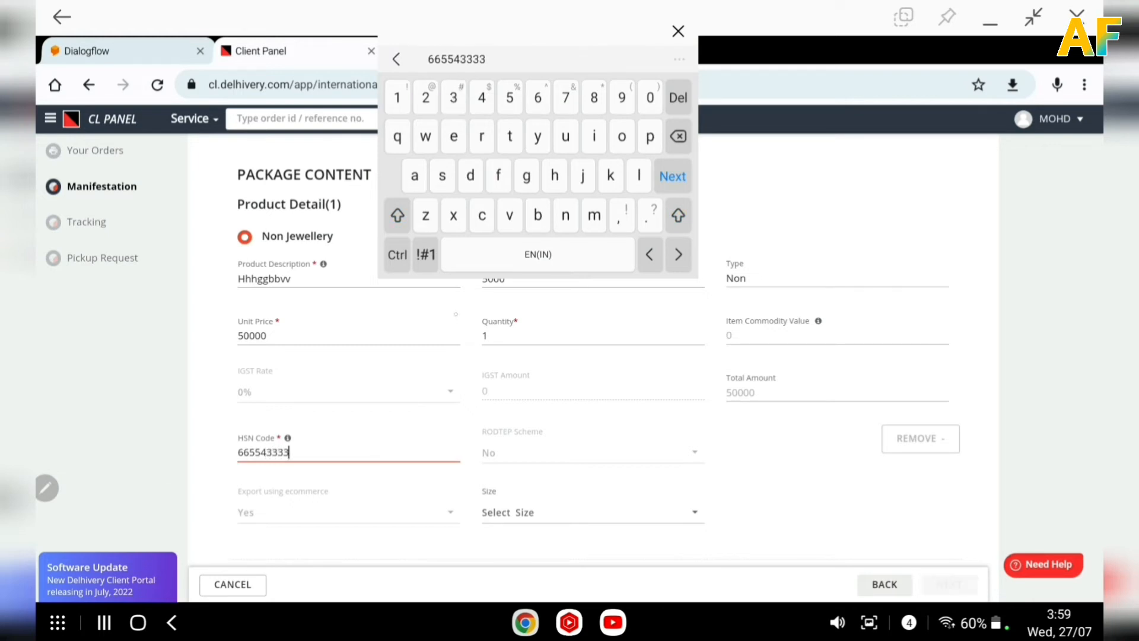
Change the unit price to 5000 and correct the HSN code to 66554339.
{"action": "left_click", "coordinate": [457, 342]}
{"action": "key", "text": "BackSpace"}
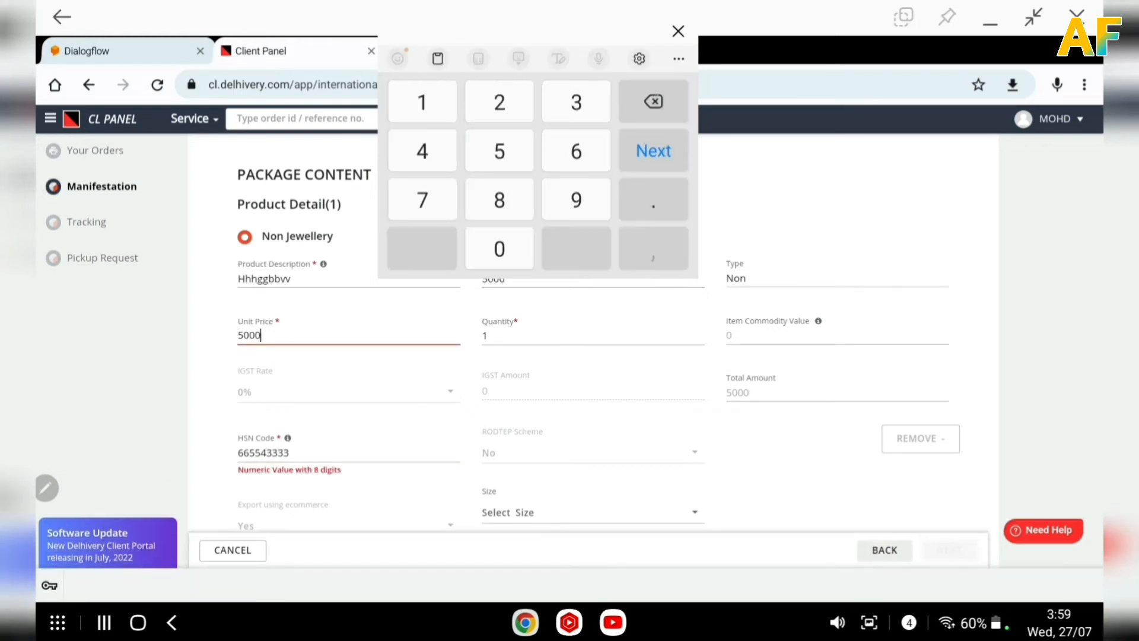
{"action": "left_click", "coordinate": [289, 453]}
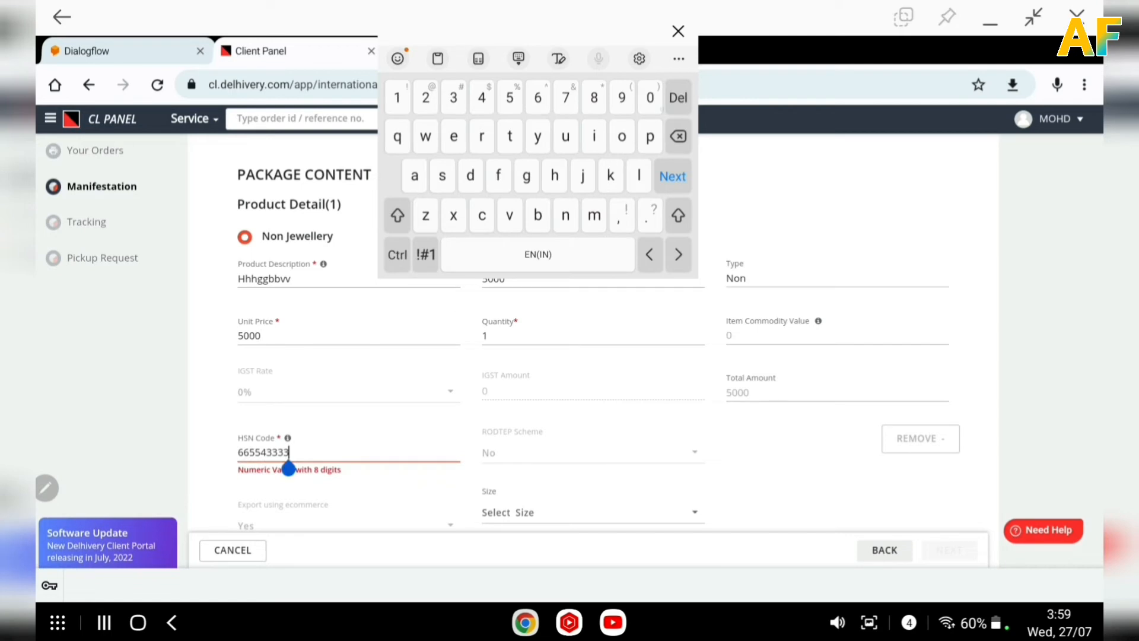
{"action": "key", "text": "BackSpace"}
{"action": "key", "text": "BackSpace"}
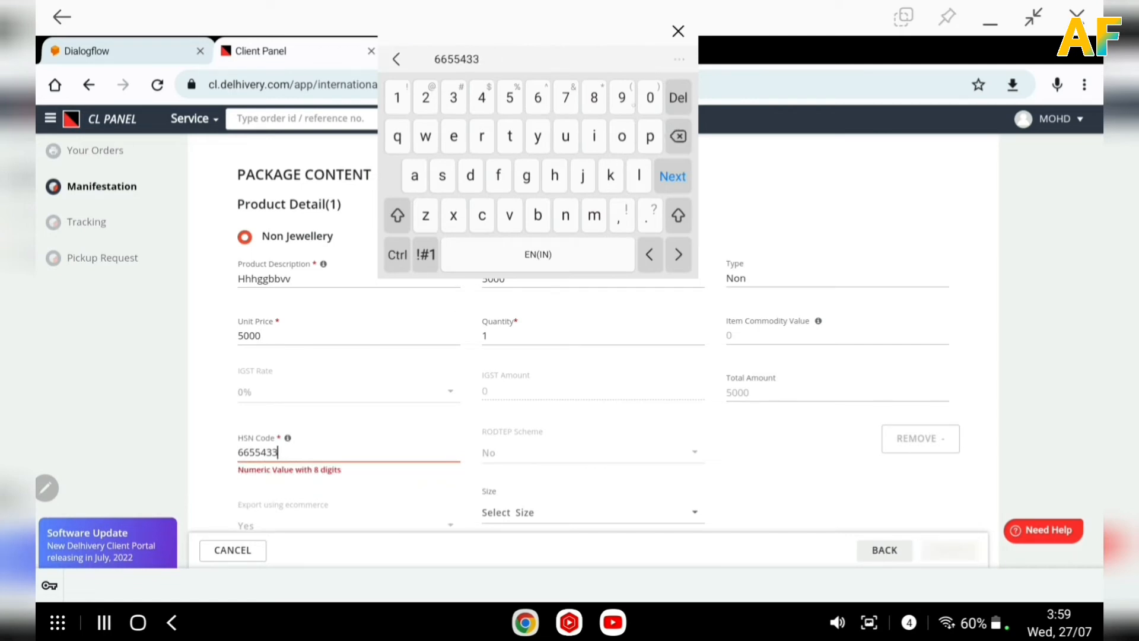
{"action": "type", "text": "9"}
Set the product size to Small.
{"action": "scroll", "coordinate": [593, 368], "scroll_direction": "down", "scroll_amount": 3}
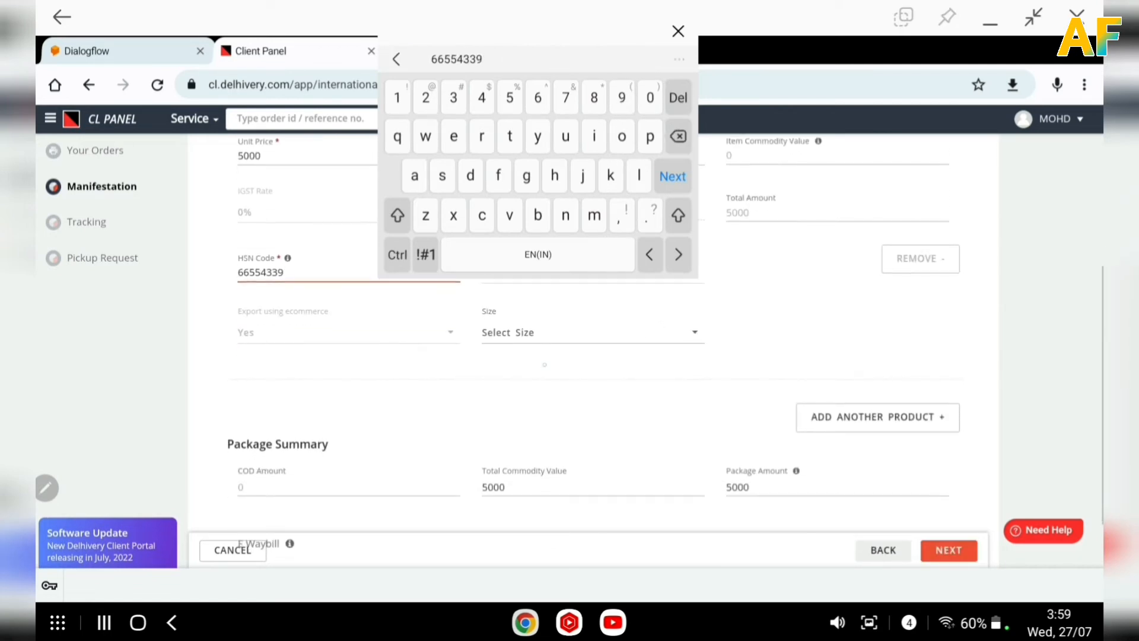
{"action": "left_click", "coordinate": [507, 332]}
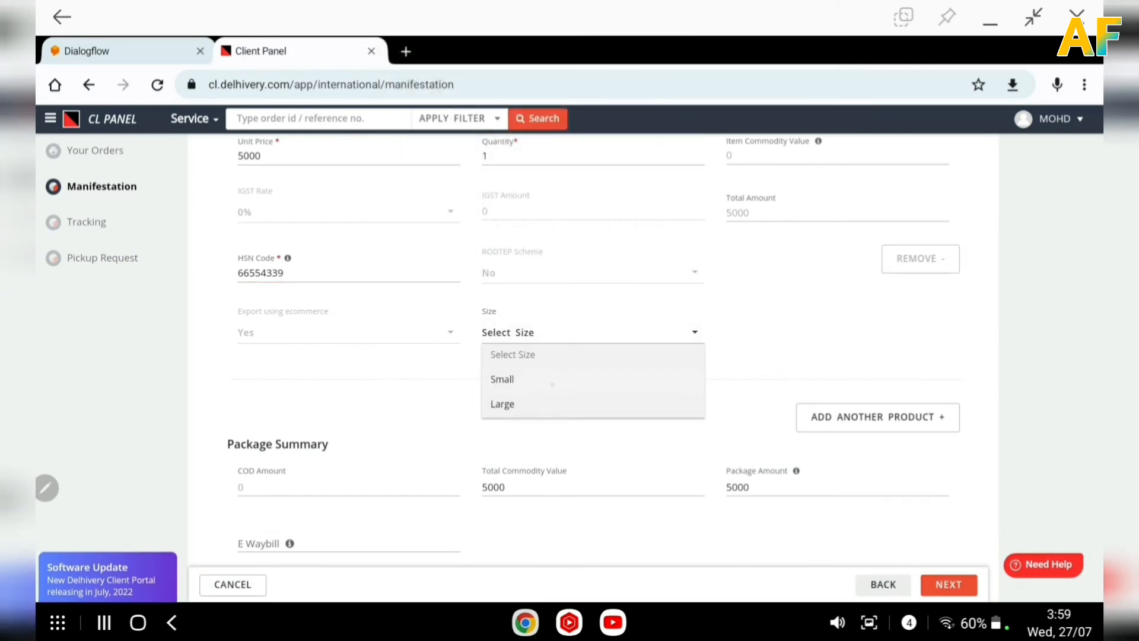
{"action": "left_click", "coordinate": [502, 379]}
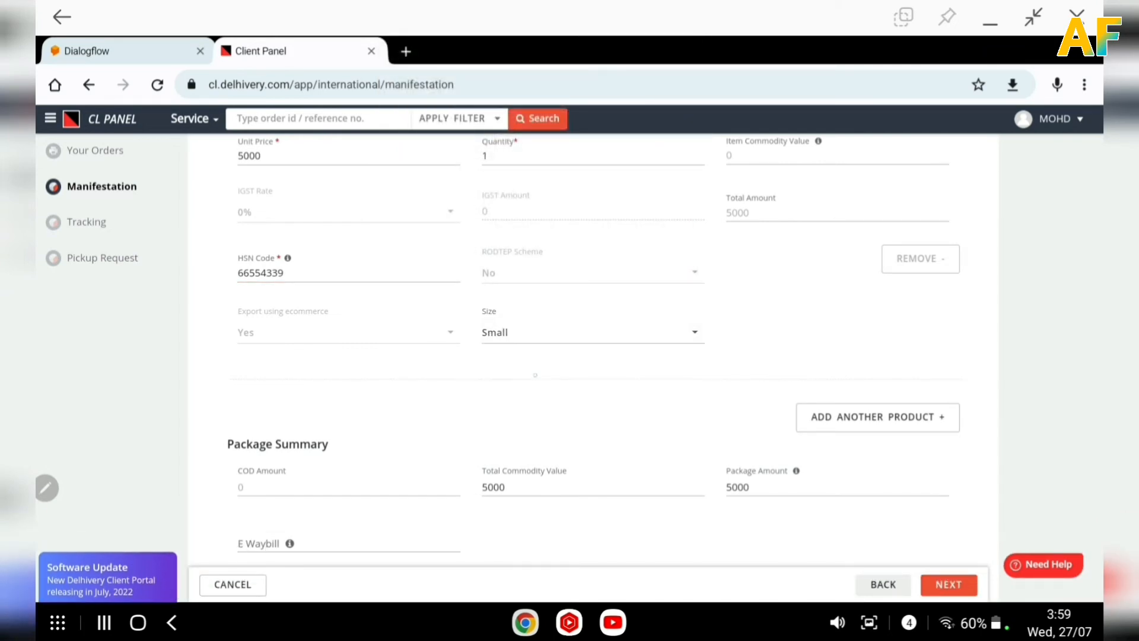
{"action": "scroll", "coordinate": [594, 356], "scroll_direction": "down", "scroll_amount": 2}
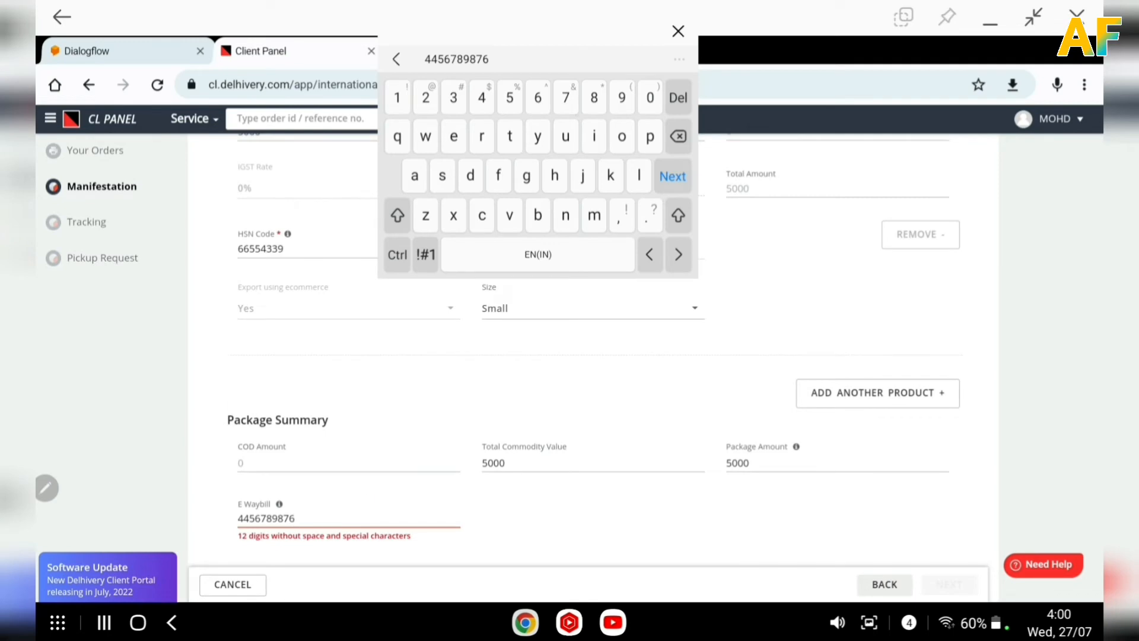
{"action": "type", "text": "88"}
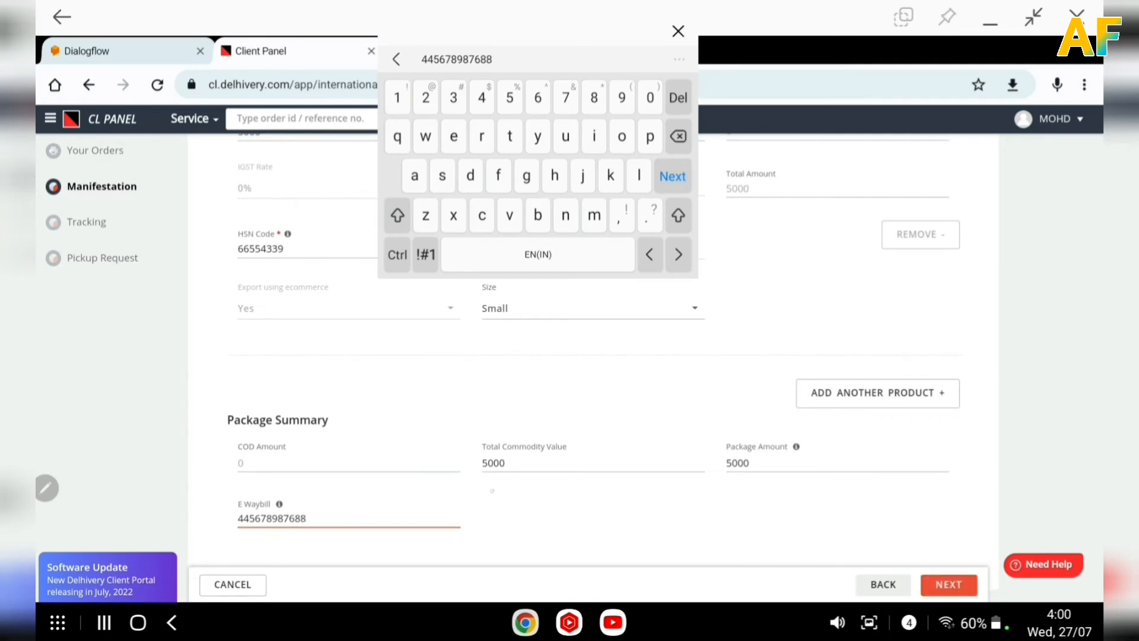
{"action": "left_click", "coordinate": [530, 512]}
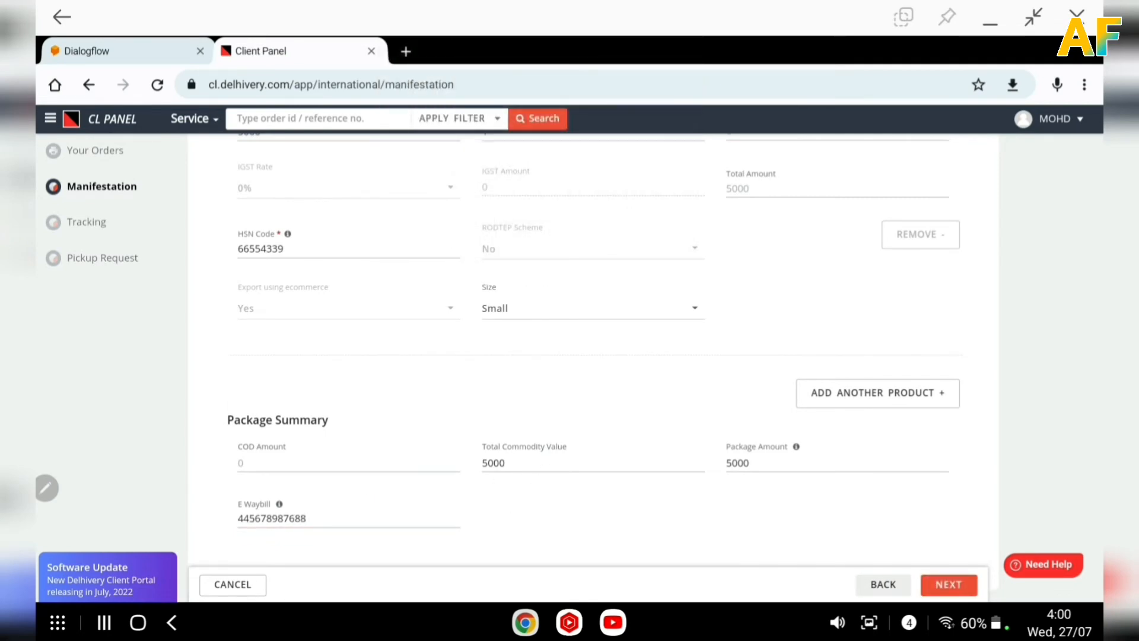
{"action": "left_click", "coordinate": [949, 585]}
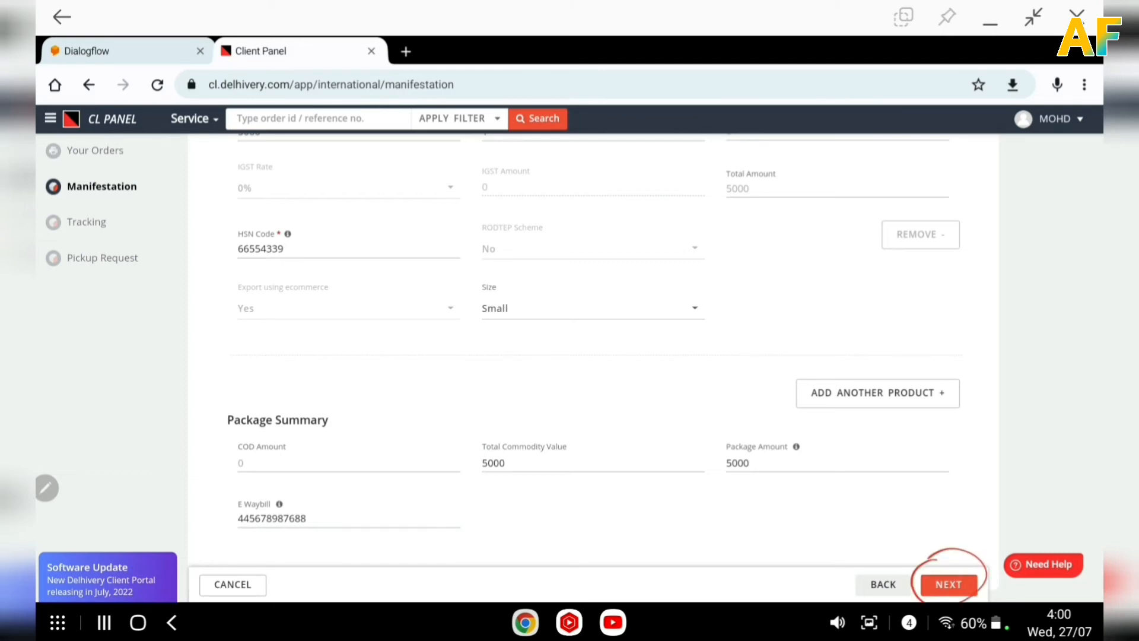
{"action": "left_click", "coordinate": [949, 585]}
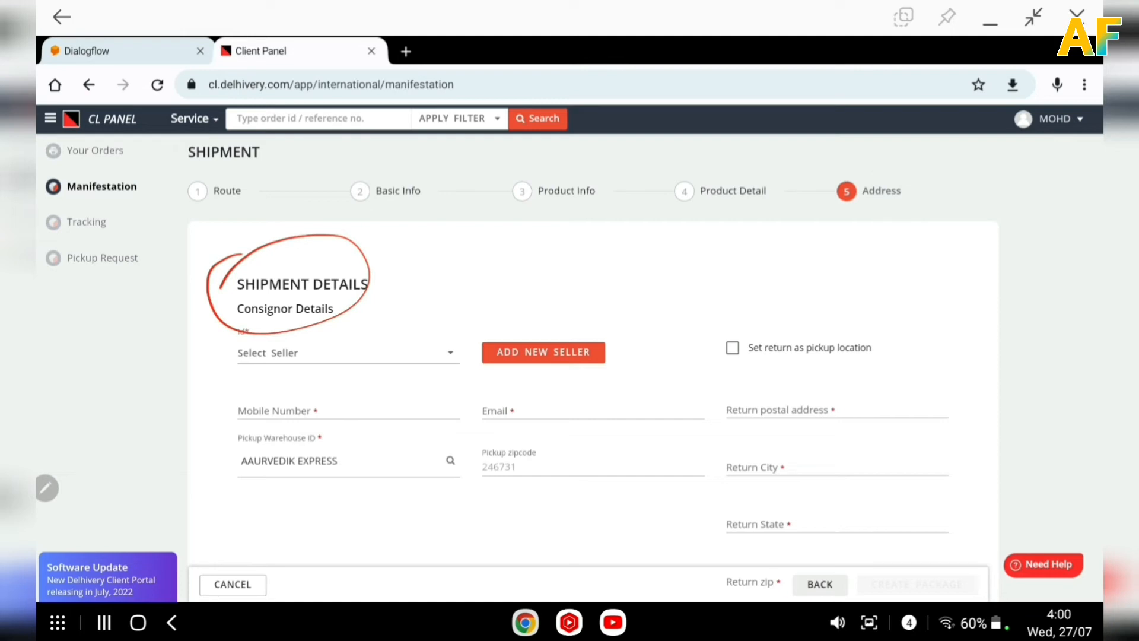
Select Mazahiree Dawakhana as the consignor seller.
{"action": "scroll", "coordinate": [570, 356], "scroll_direction": "down", "scroll_amount": 2}
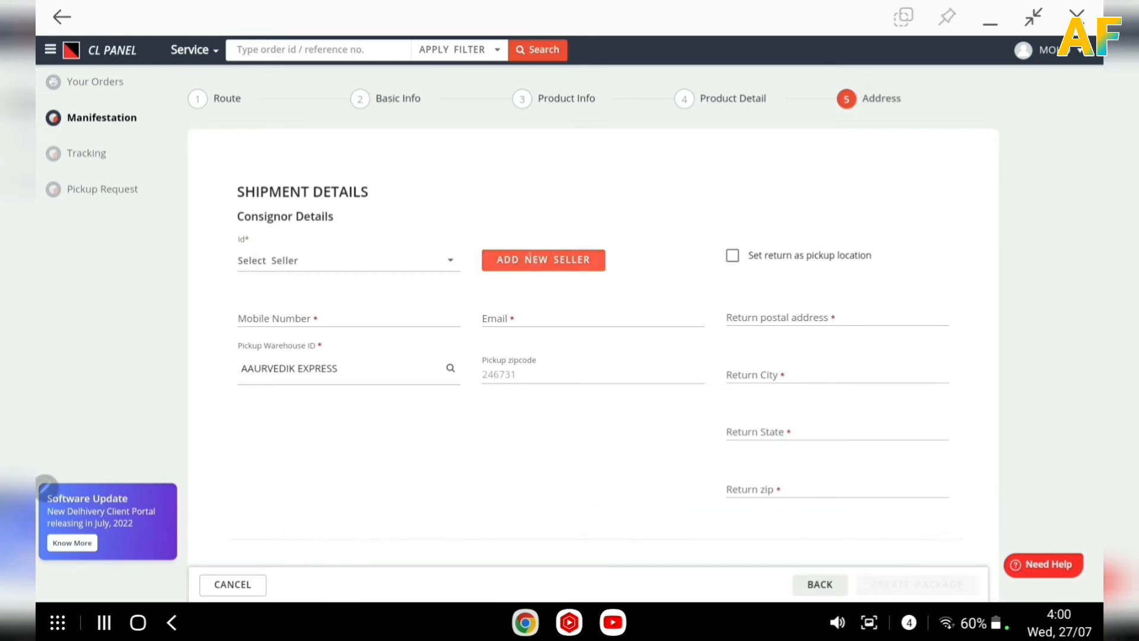
{"action": "left_click", "coordinate": [530, 256]}
{"action": "mouse_move", "coordinate": [493, 226]}
{"action": "left_mouse_down"}
{"action": "mouse_move", "coordinate": [486, 286]}
{"action": "mouse_move", "coordinate": [477, 254]}
{"action": "left_mouse_up"}
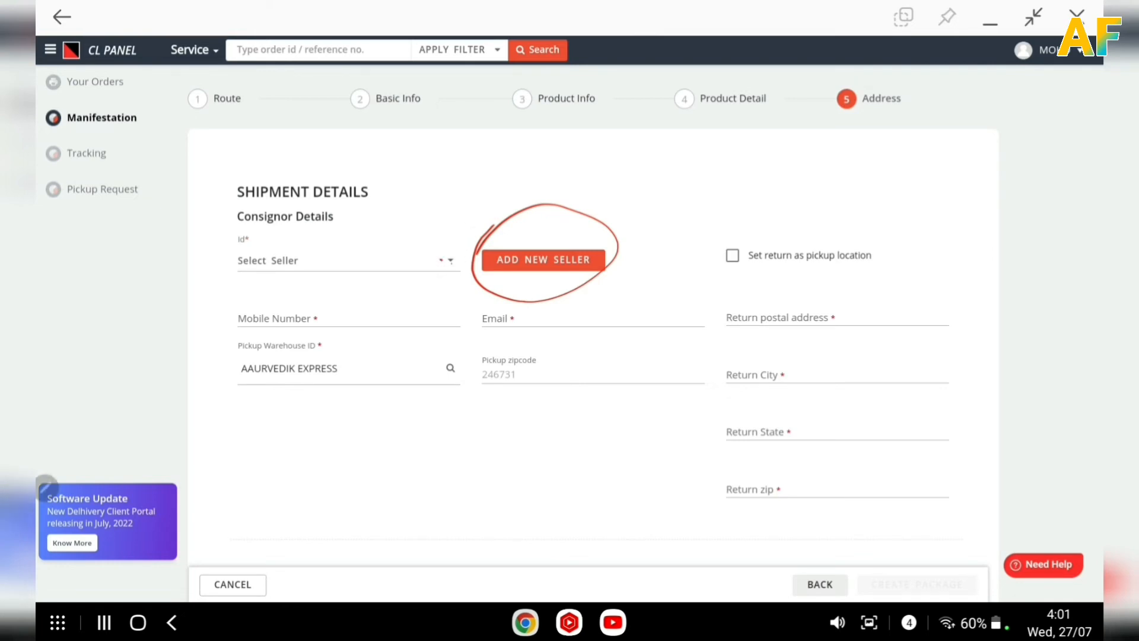
{"action": "left_click", "coordinate": [441, 260]}
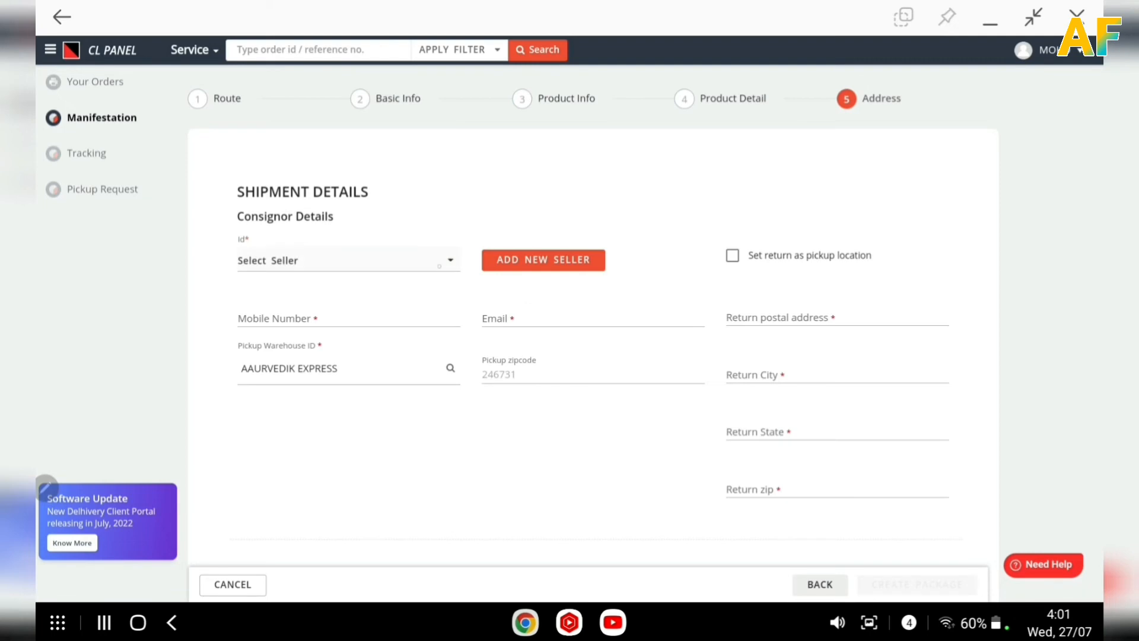
{"action": "left_click", "coordinate": [295, 283]}
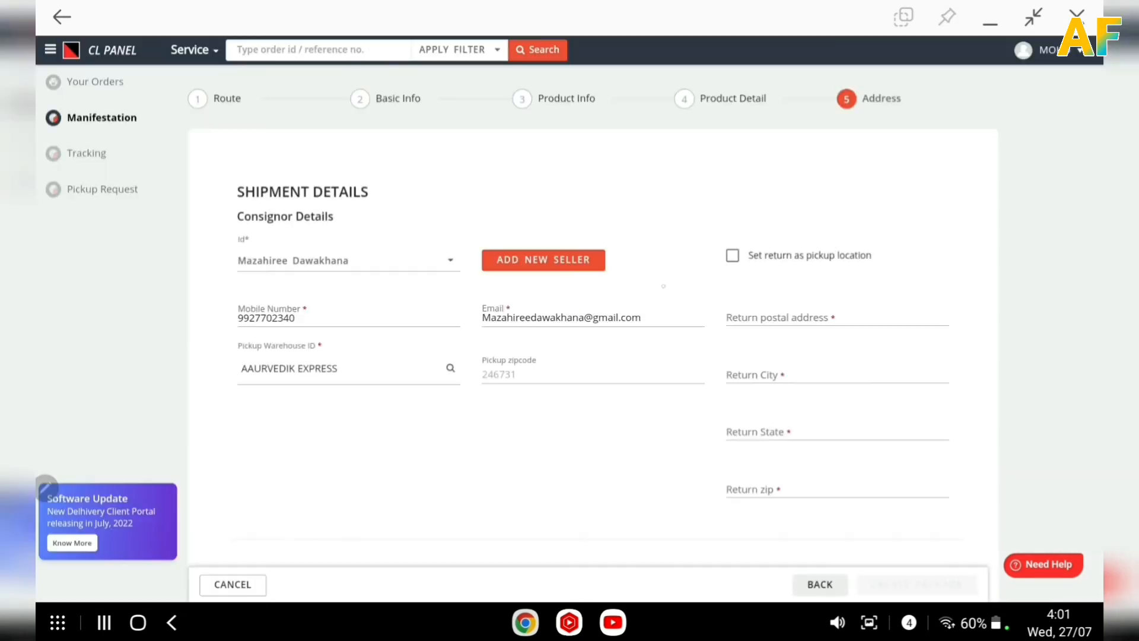
Enable the option to set the return address as the pickup location.
{"action": "scroll", "coordinate": [658, 268], "scroll_direction": "down", "scroll_amount": 3}
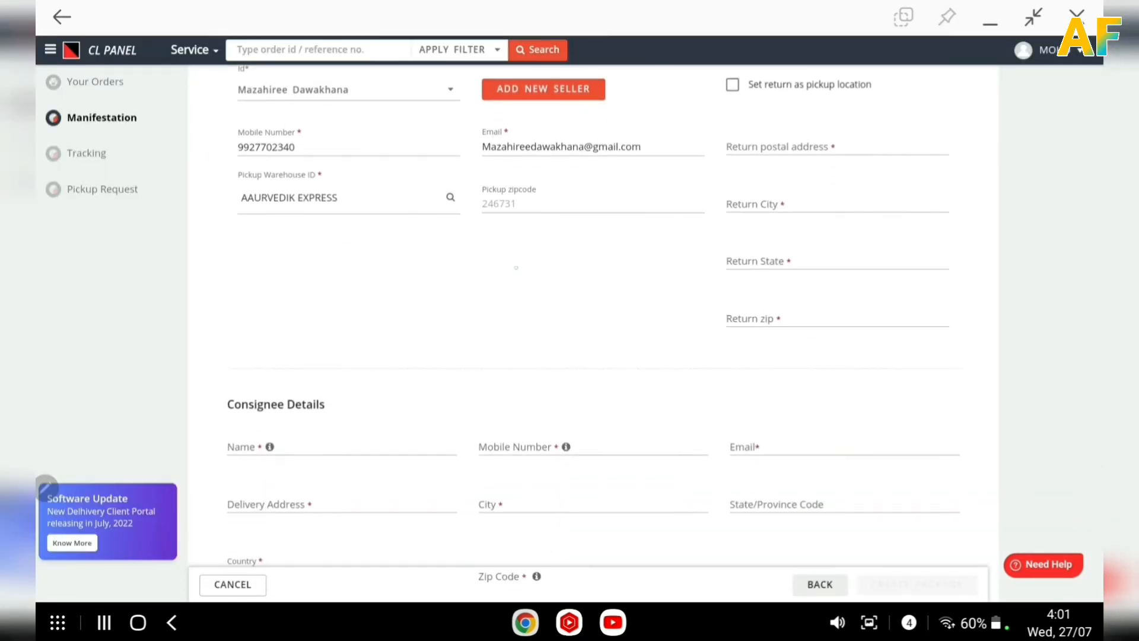
{"action": "scroll", "coordinate": [570, 320], "scroll_direction": "up", "scroll_amount": 3}
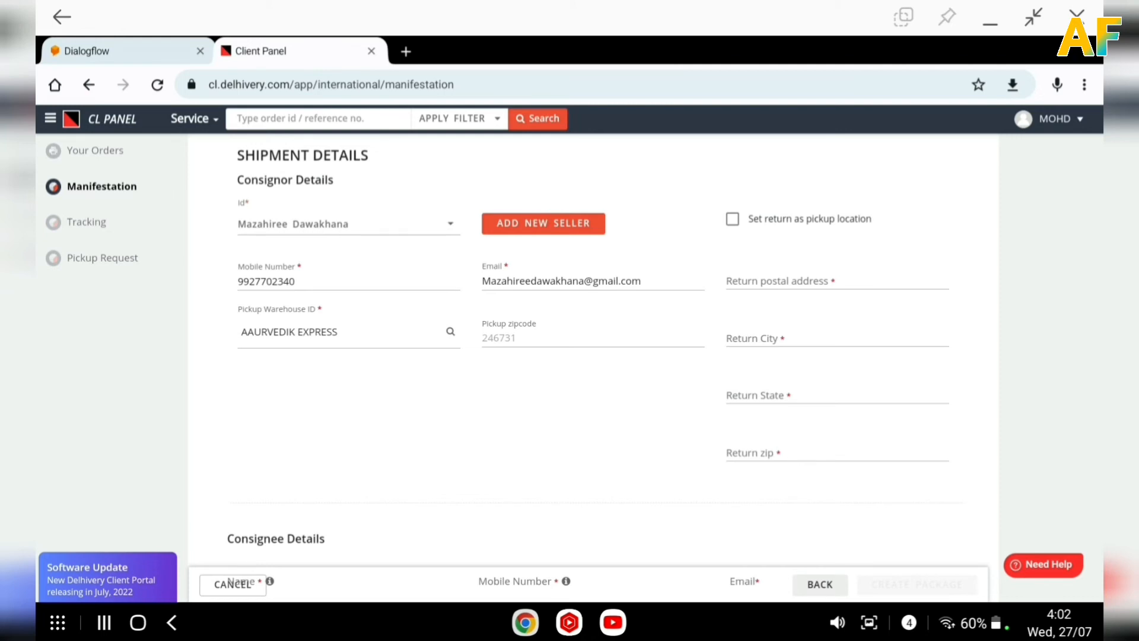
{"action": "left_click", "coordinate": [732, 219]}
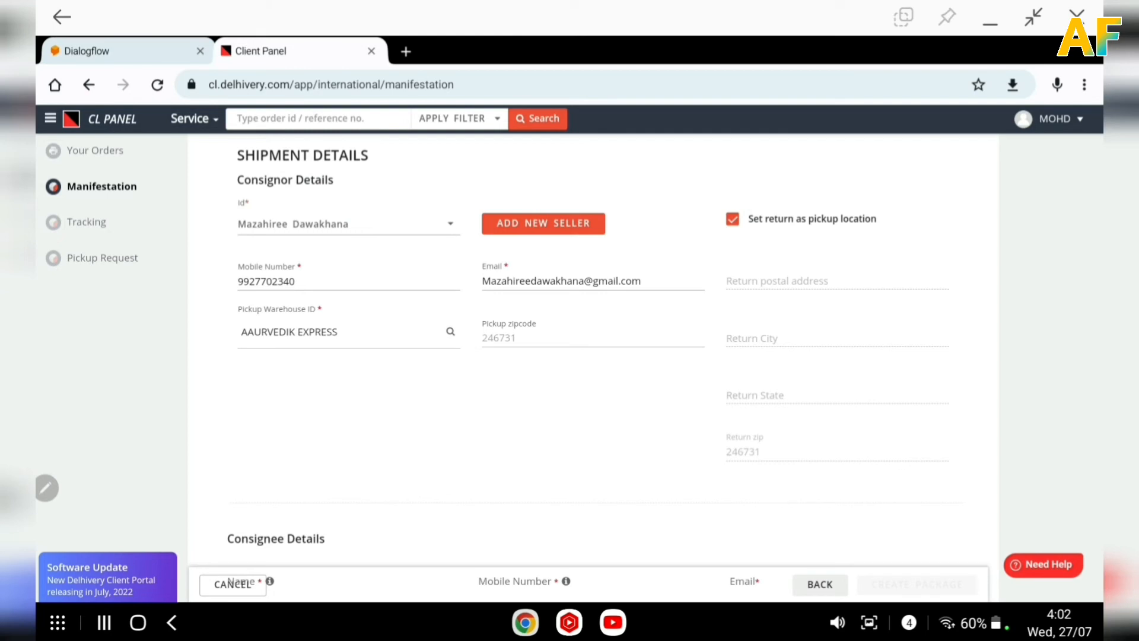
Enter the consignee's name in the Consignee Details section.
{"action": "scroll", "coordinate": [604, 241], "scroll_direction": "down", "scroll_amount": 6}
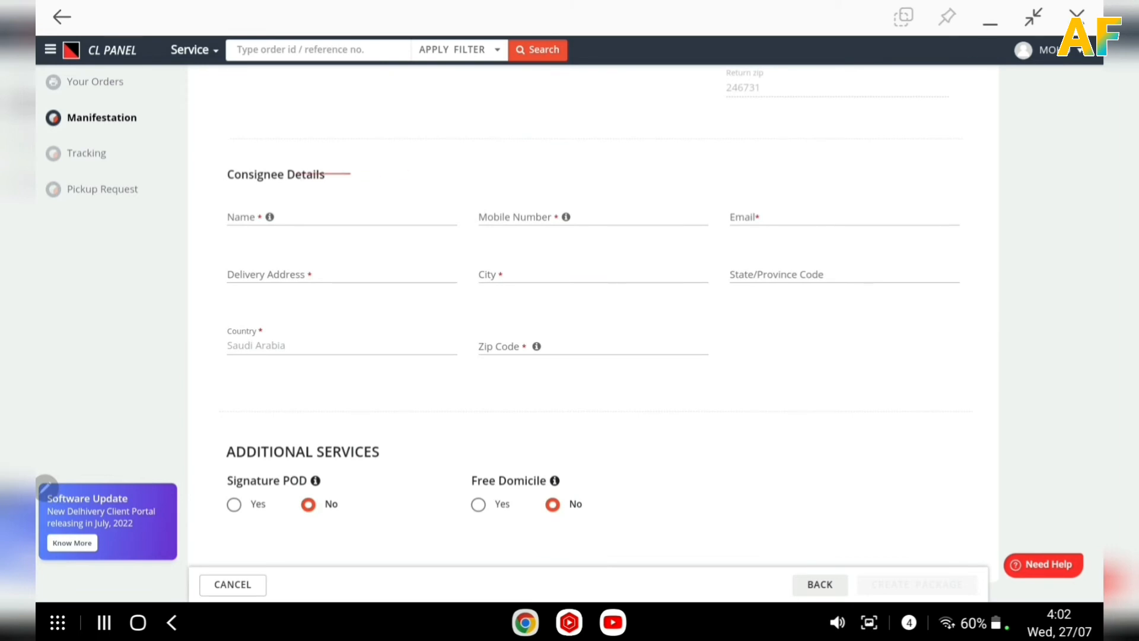
{"action": "mouse_move", "coordinate": [273, 144]}
{"action": "left_mouse_down"}
{"action": "mouse_move", "coordinate": [234, 422]}
{"action": "mouse_move", "coordinate": [937, 301]}
{"action": "mouse_move", "coordinate": [445, 138]}
{"action": "mouse_move", "coordinate": [258, 192]}
{"action": "left_mouse_up"}
{"action": "left_click", "coordinate": [367, 221]}
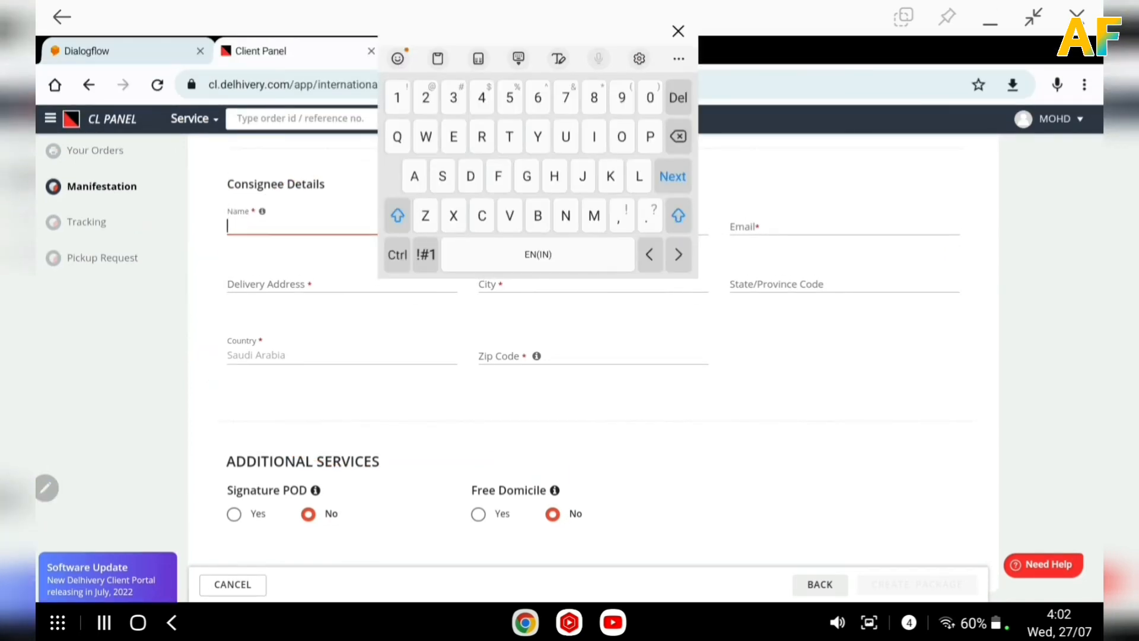
{"action": "type", "text": "A"}
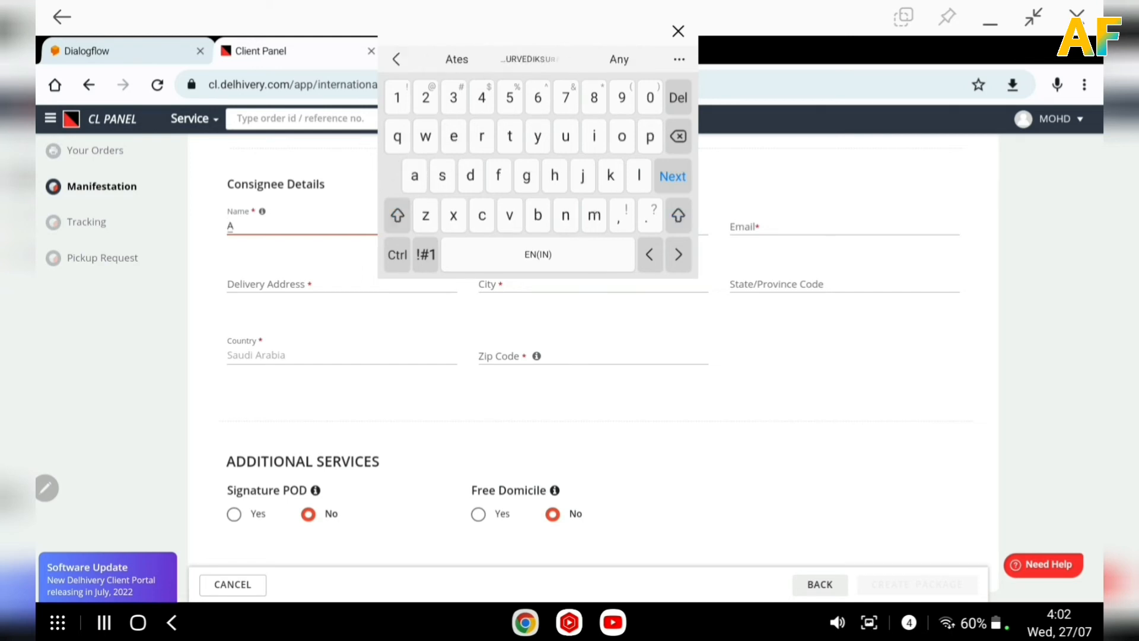
{"action": "type", "text": "mjad"}
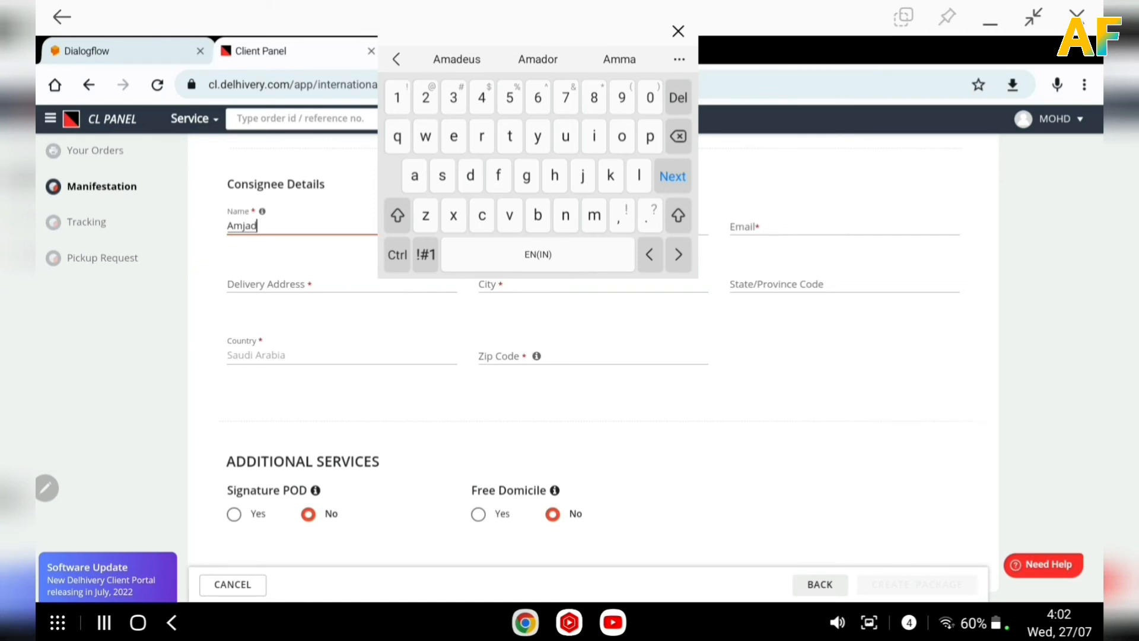
Enter the consignee's mobile number.
{"action": "left_click", "coordinate": [667, 329]}
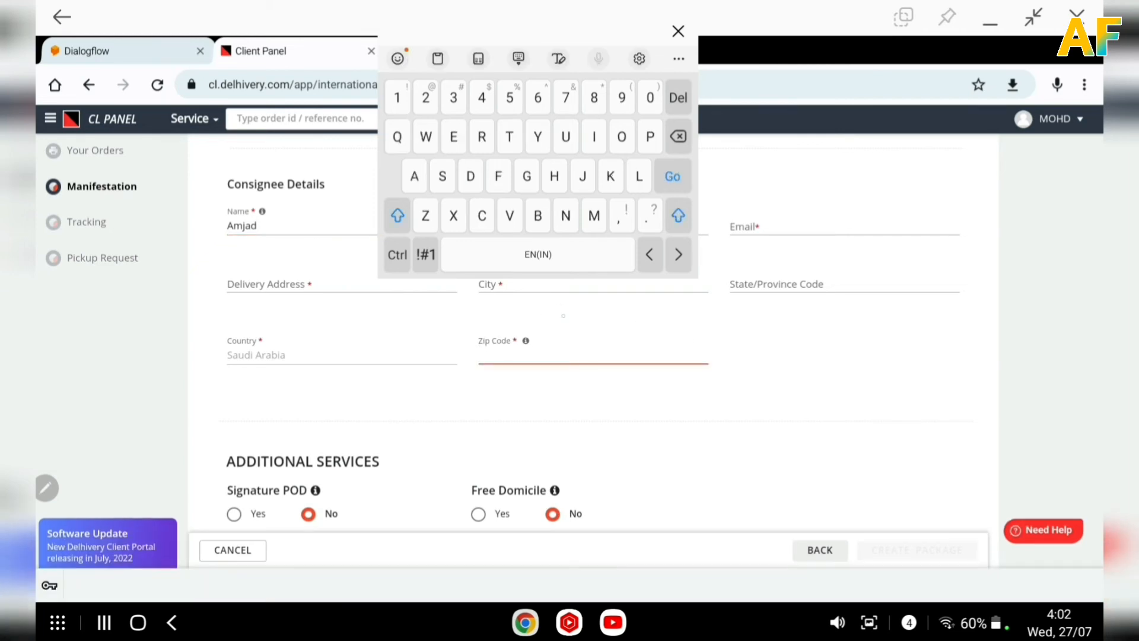
{"action": "left_click_drag", "start_coordinate": [538, 31], "coordinate": [827, 48]}
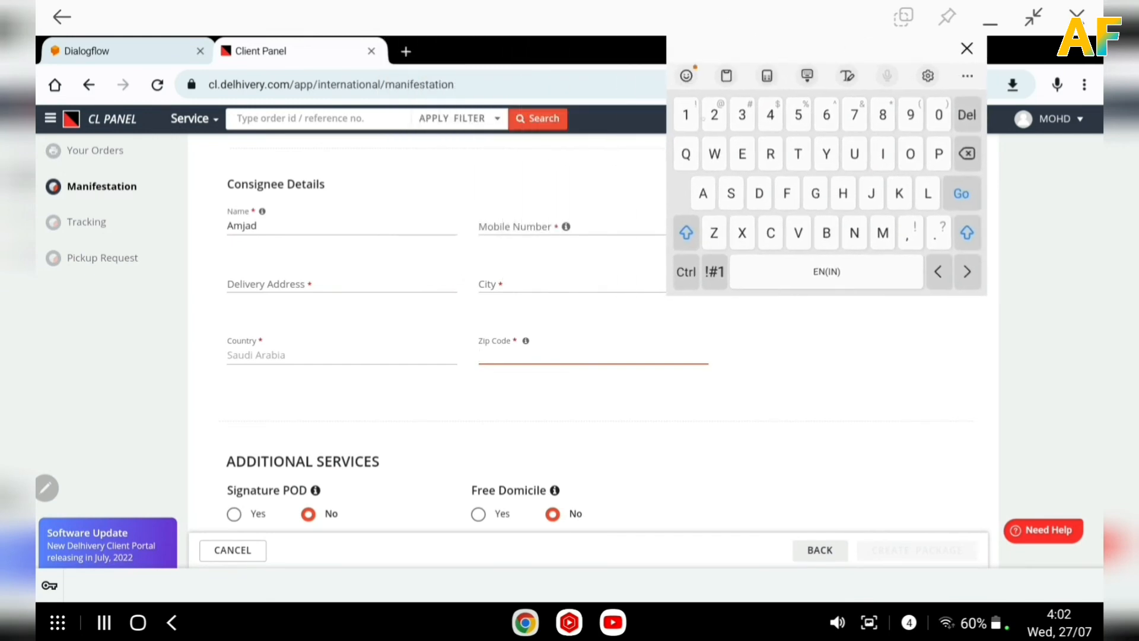
{"action": "left_click", "coordinate": [572, 226]}
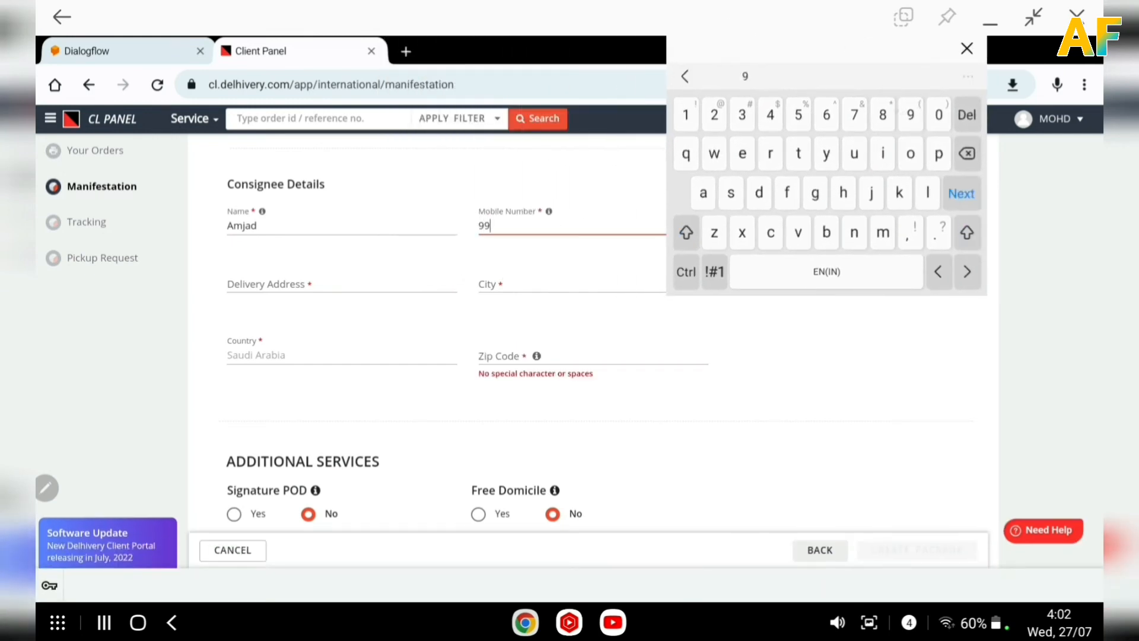
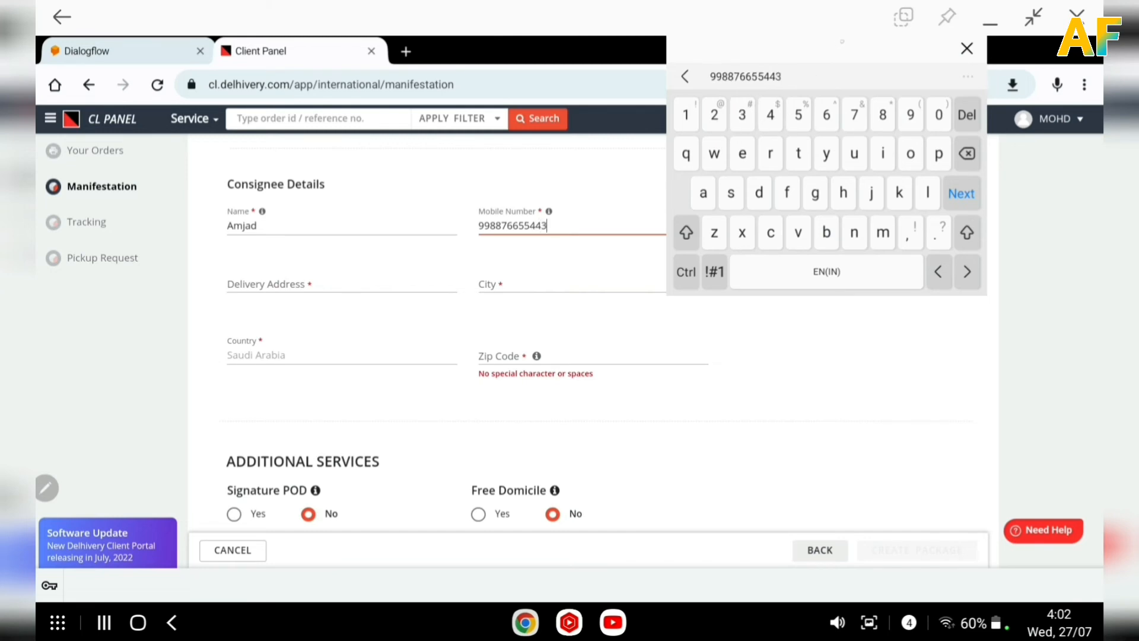
Fill in the consignee's e-mail address.
{"action": "left_click_drag", "start_coordinate": [843, 41], "coordinate": [550, 269]}
{"action": "left_click", "coordinate": [787, 223]}
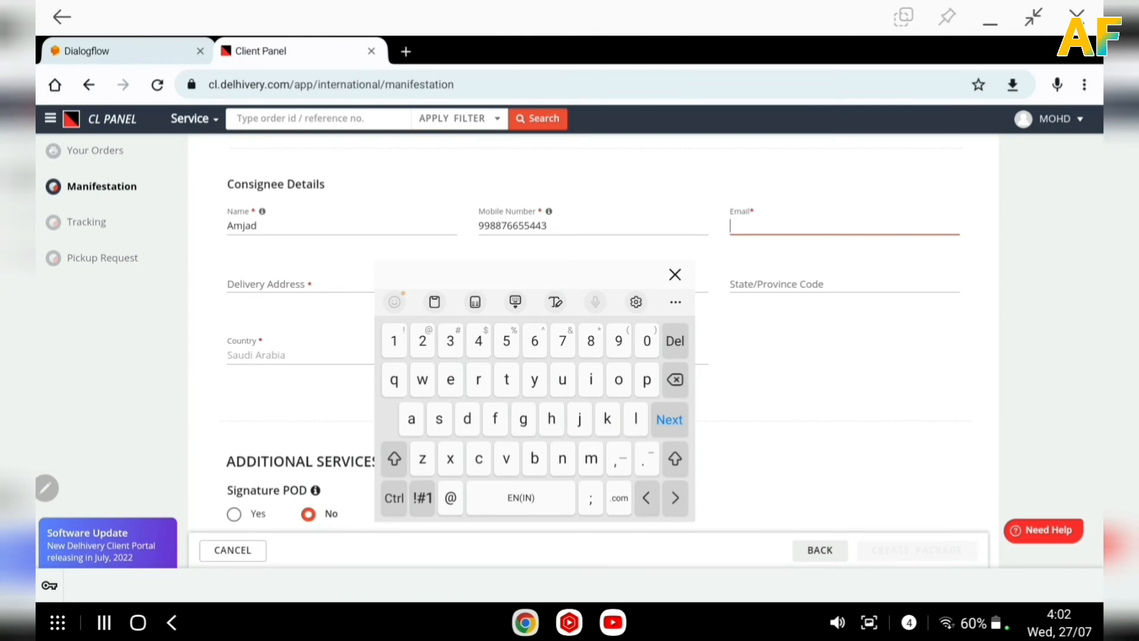
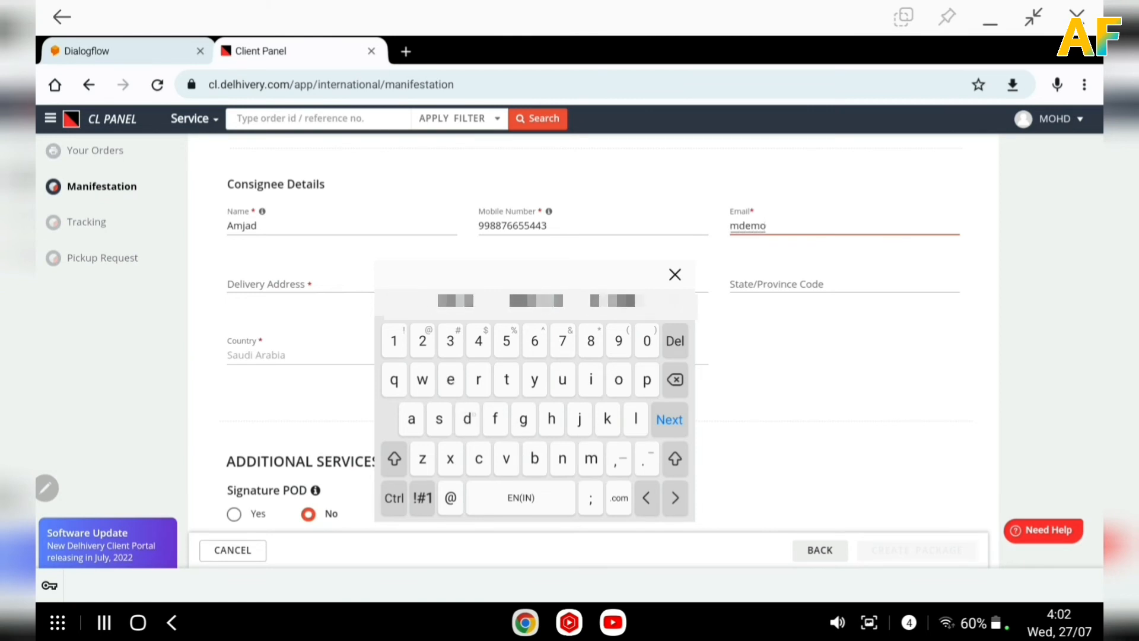
{"action": "left_click", "coordinate": [393, 498]}
{"action": "left_click", "coordinate": [451, 497]}
{"action": "type", "text": "gma"}
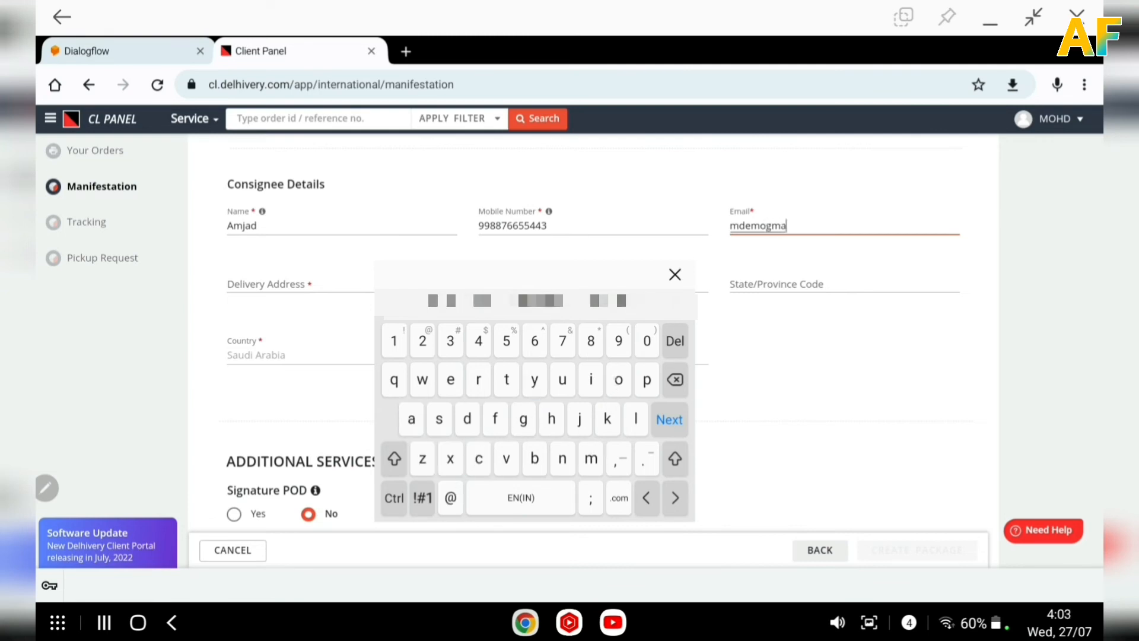
{"action": "type", "text": "il.com"}
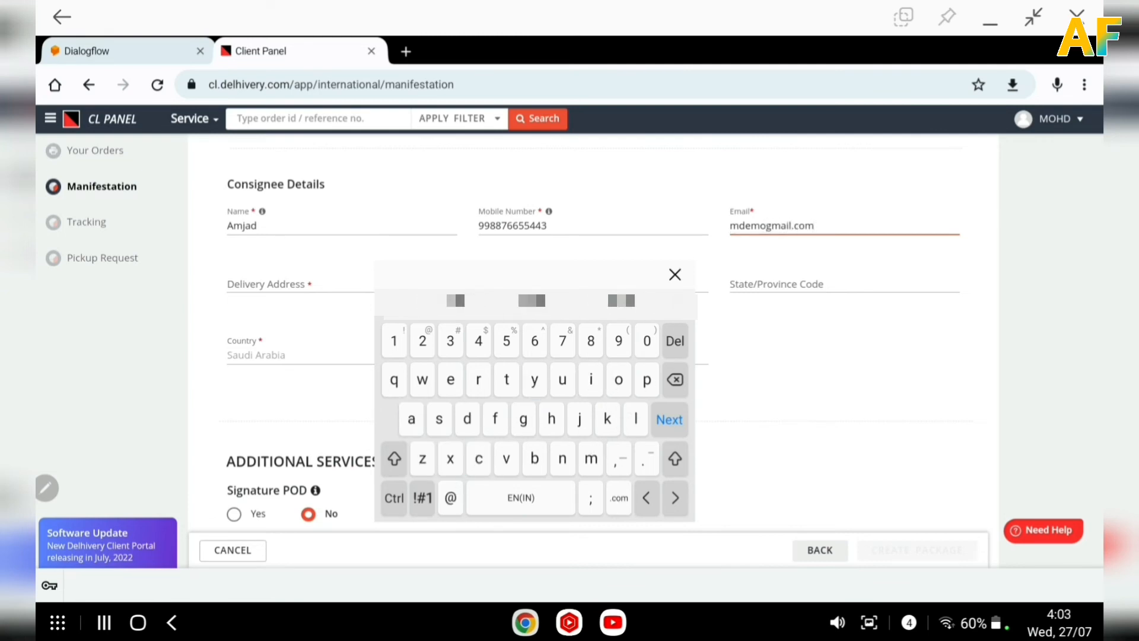
{"action": "left_click", "coordinate": [766, 226]}
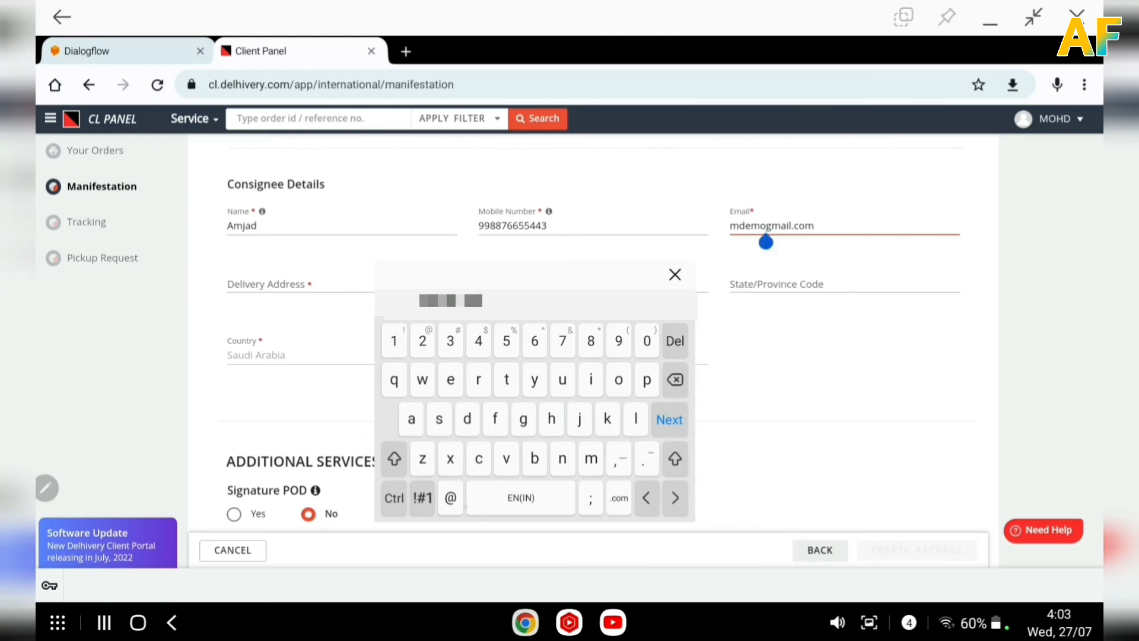
{"action": "type", "text": "@"}
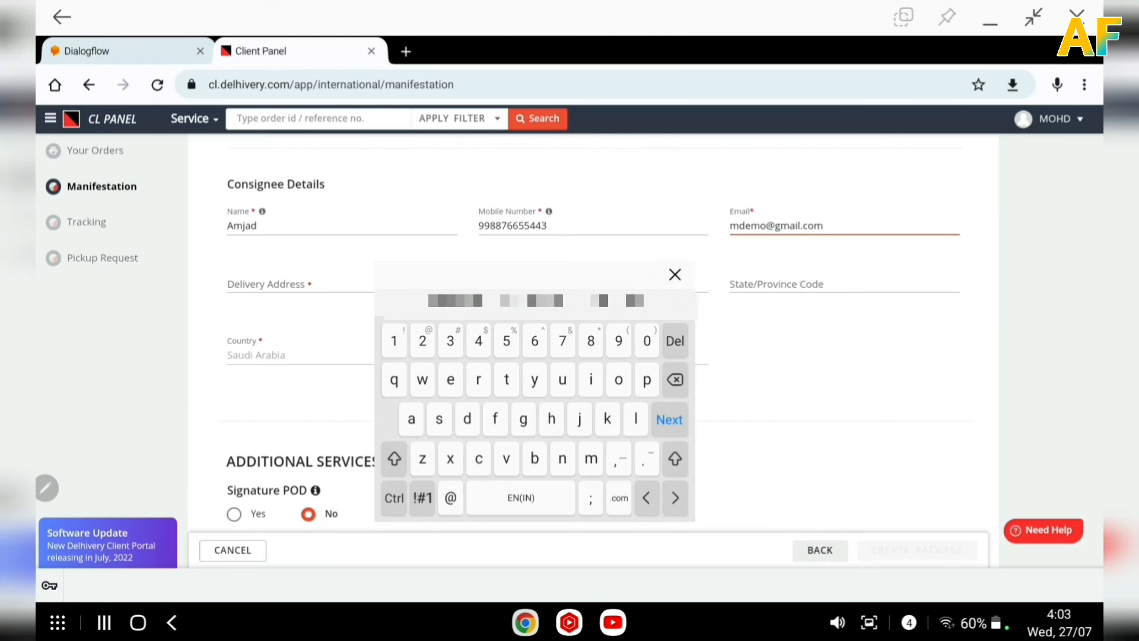
Enter the consignee's delivery address.
{"action": "scroll", "coordinate": [361, 279], "scroll_direction": "down", "scroll_amount": 1}
{"action": "left_click", "coordinate": [361, 228]}
{"action": "type", "text": "Hgfg"}
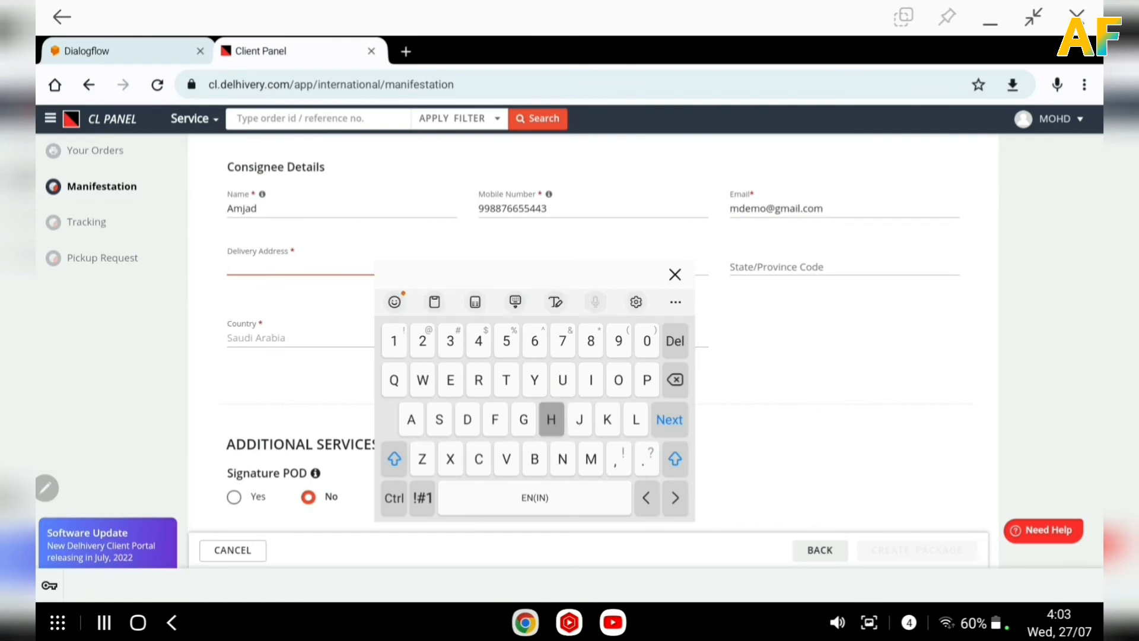
{"action": "type", "text": "yhjjjjjhj"}
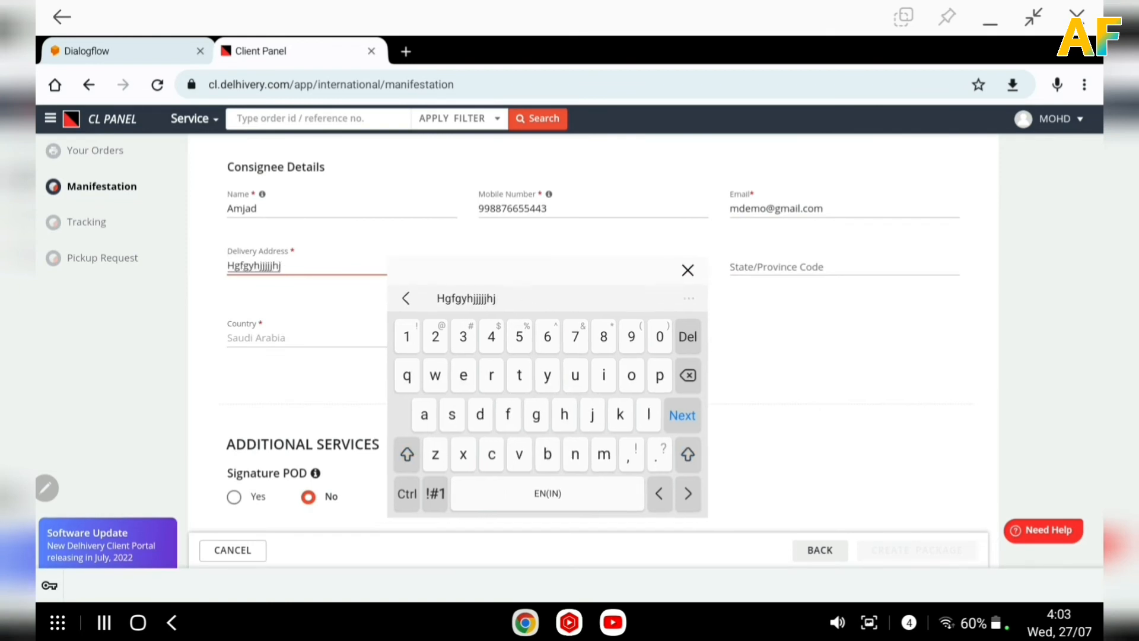
Enter Al hasha as the consignee's city.
{"action": "key", "text": "Tab"}
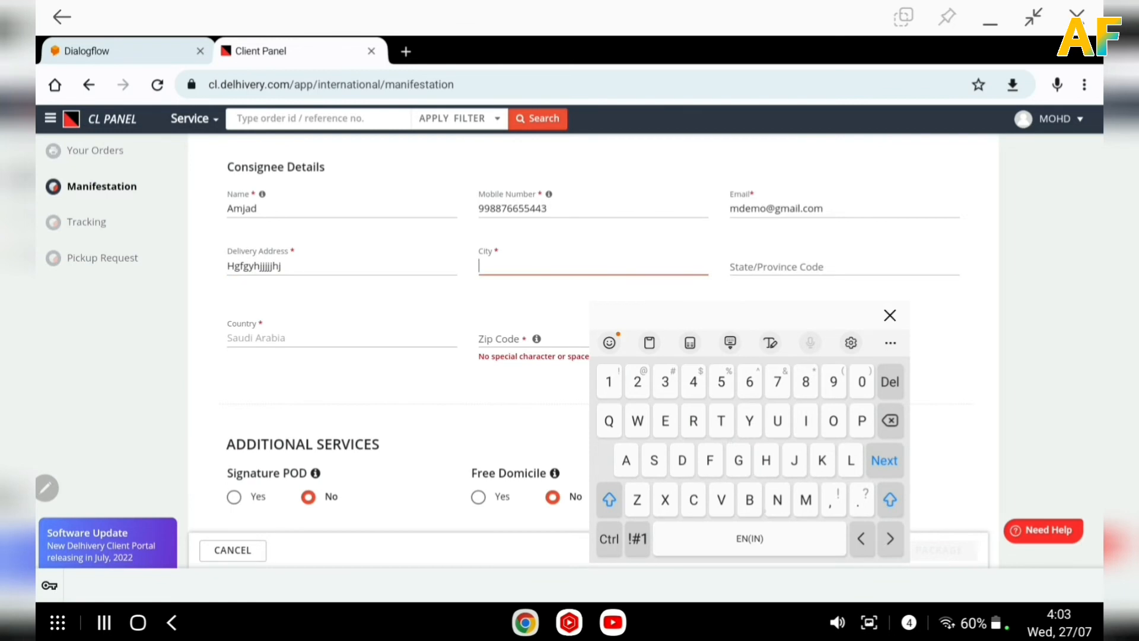
{"action": "type", "text": "Al has"}
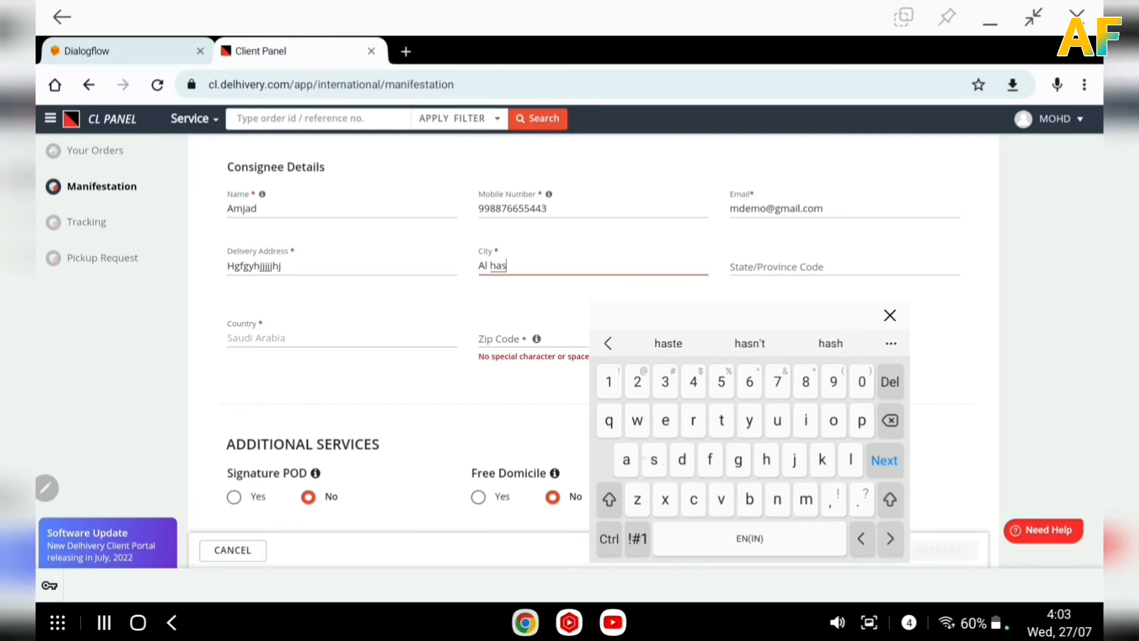
{"action": "type", "text": "ha"}
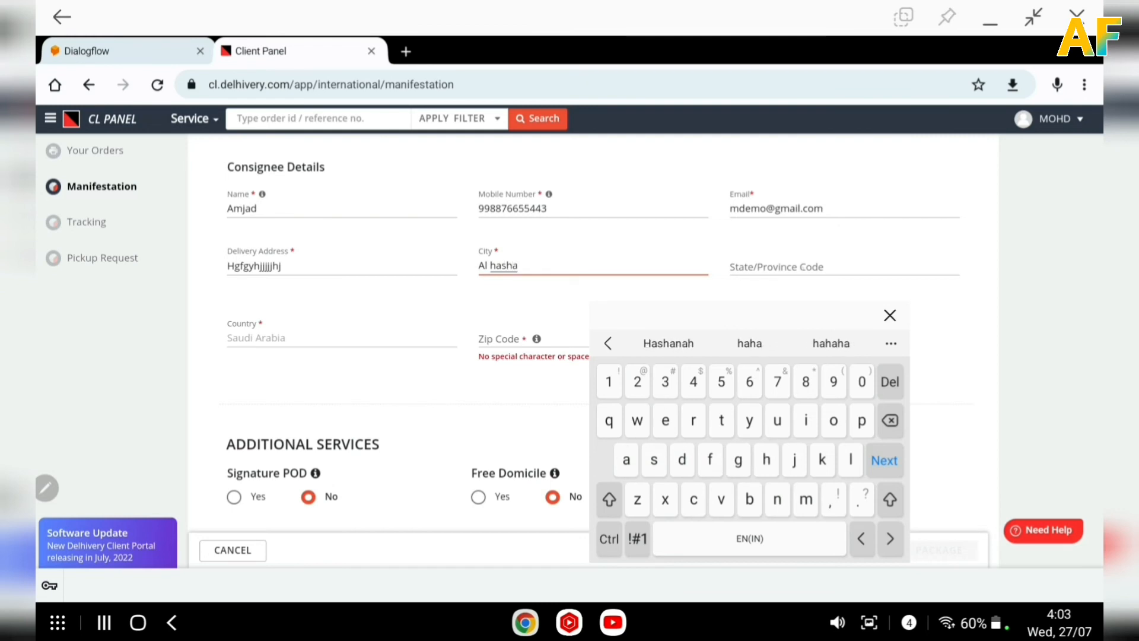
Enter 36369 as the consignee's State/Province Code.
{"action": "key", "text": "Tab"}
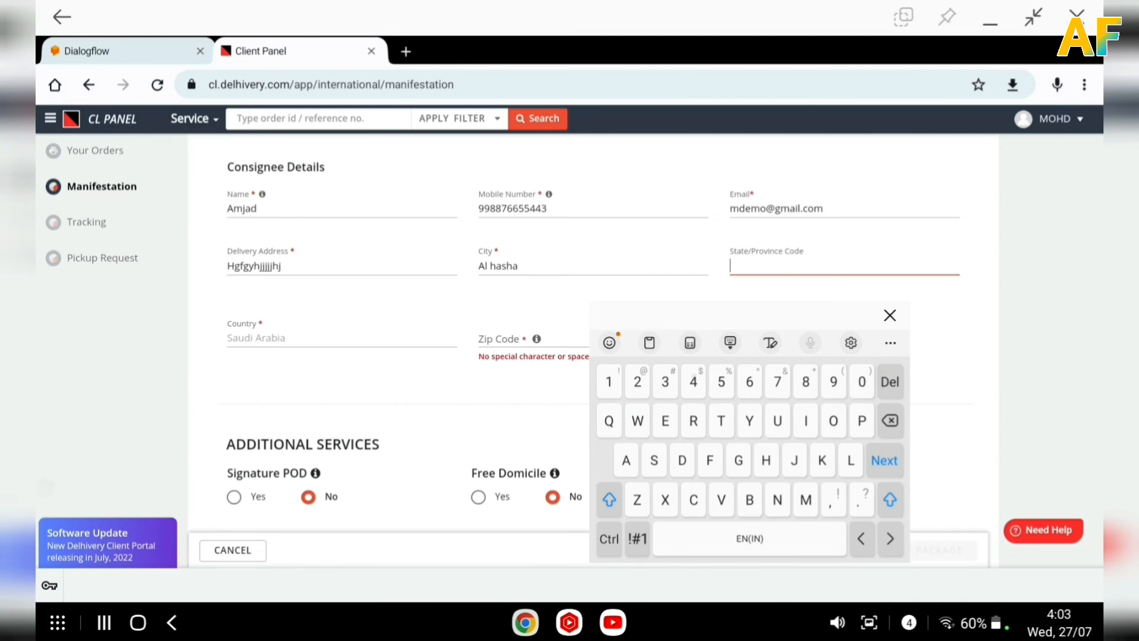
{"action": "type", "text": "363"}
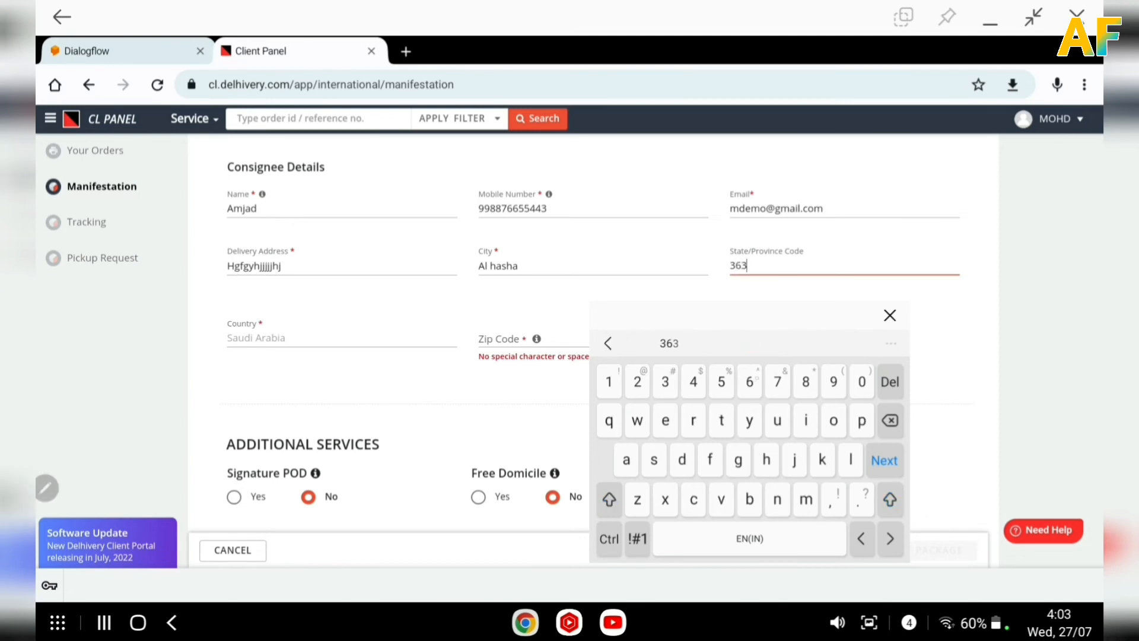
{"action": "type", "text": "69"}
{"action": "scroll", "coordinate": [525, 285], "scroll_direction": "down", "scroll_amount": 1}
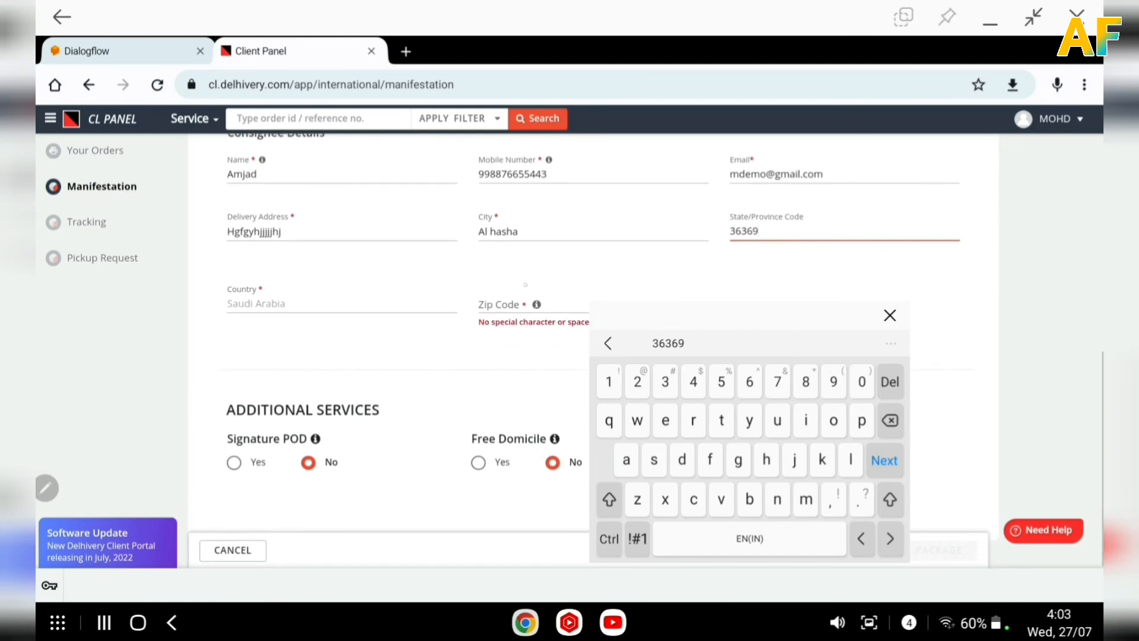
Enter 36369 as the consignee's zip code.
{"action": "left_click", "coordinate": [539, 301]}
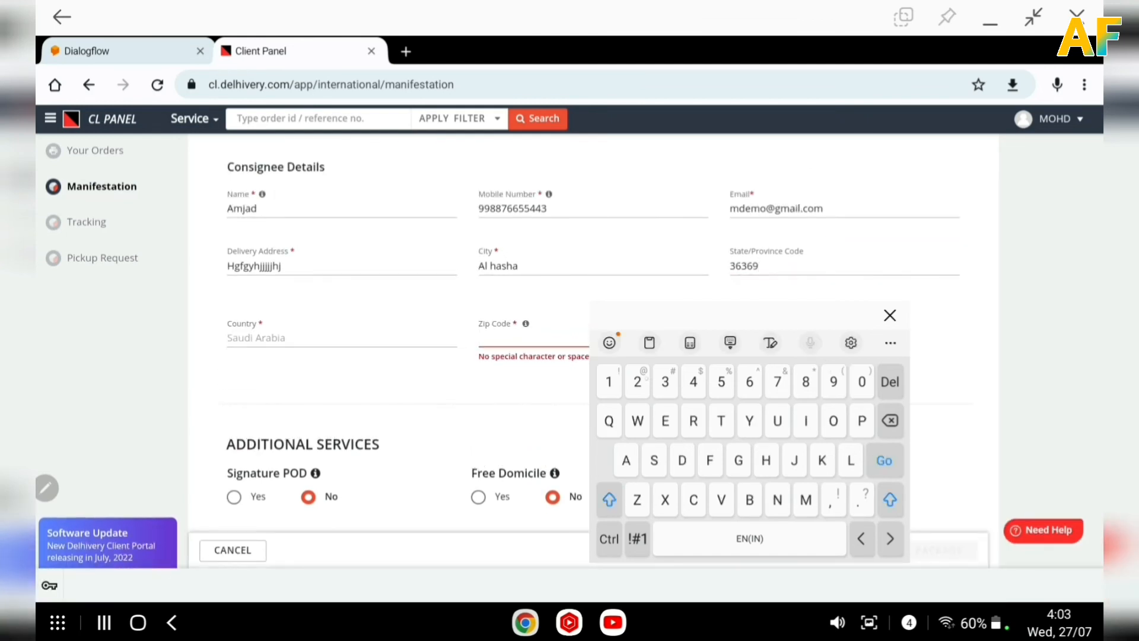
{"action": "type", "text": "363"}
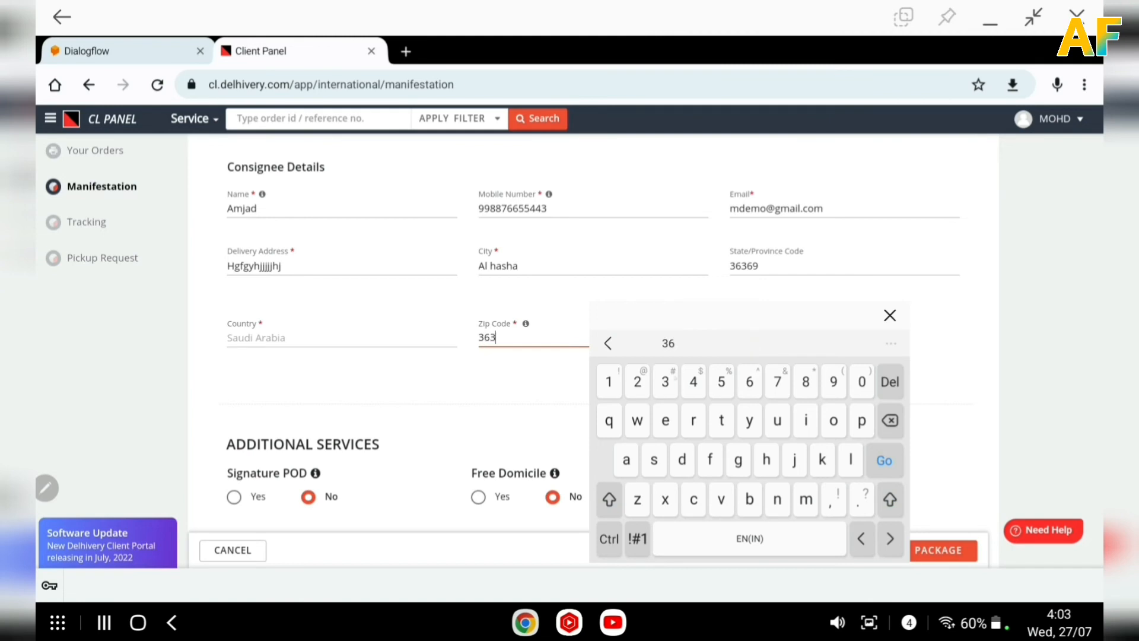
{"action": "type", "text": "69"}
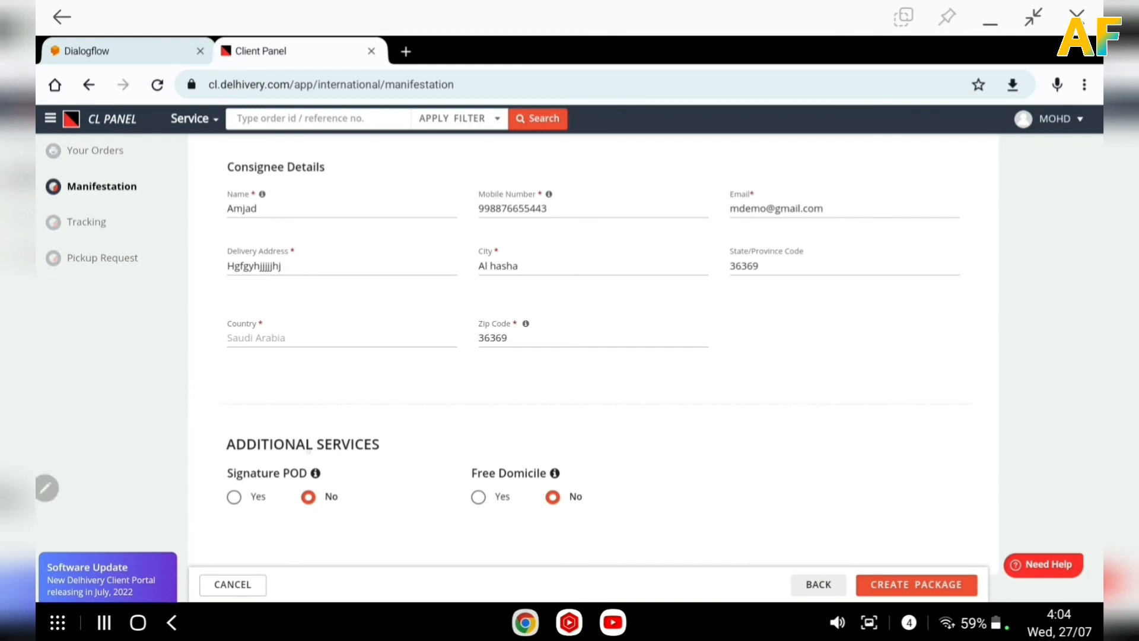
Turn on Signature POD as an additional service for the shipment.
{"action": "left_click", "coordinate": [235, 497]}
{"action": "mouse_move", "coordinate": [922, 539]}
{"action": "left_mouse_down"}
{"action": "mouse_move", "coordinate": [966, 598]}
{"action": "mouse_move", "coordinate": [858, 549]}
{"action": "left_mouse_up"}
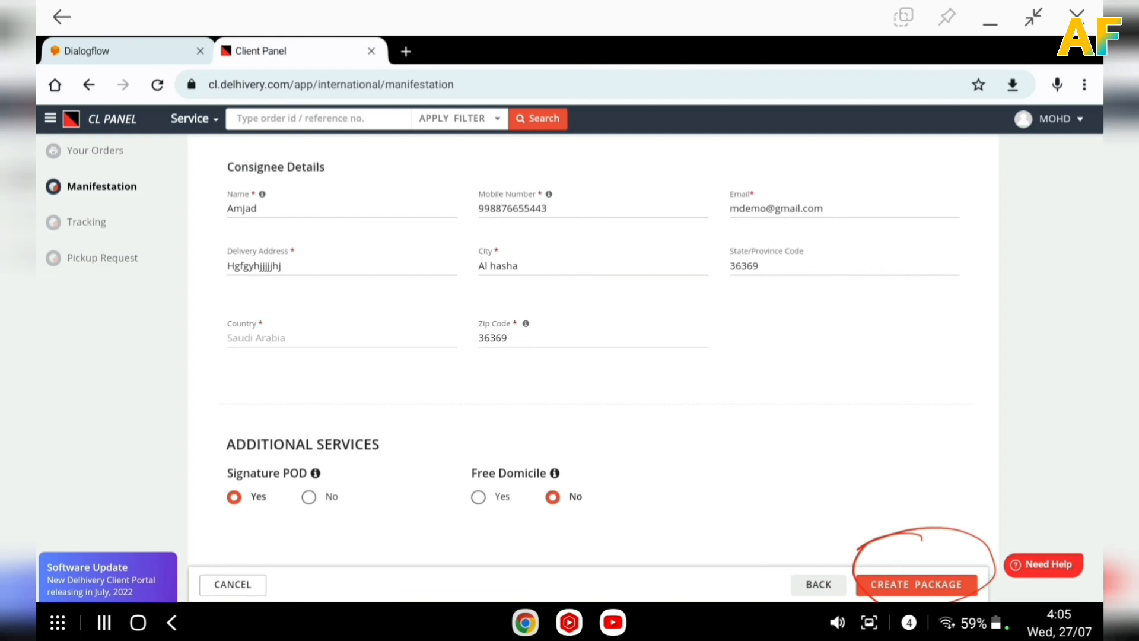
{"action": "mouse_move", "coordinate": [58, 247]}
{"action": "left_mouse_down"}
{"action": "mouse_move", "coordinate": [97, 293]}
{"action": "mouse_move", "coordinate": [54, 254]}
{"action": "left_mouse_up"}
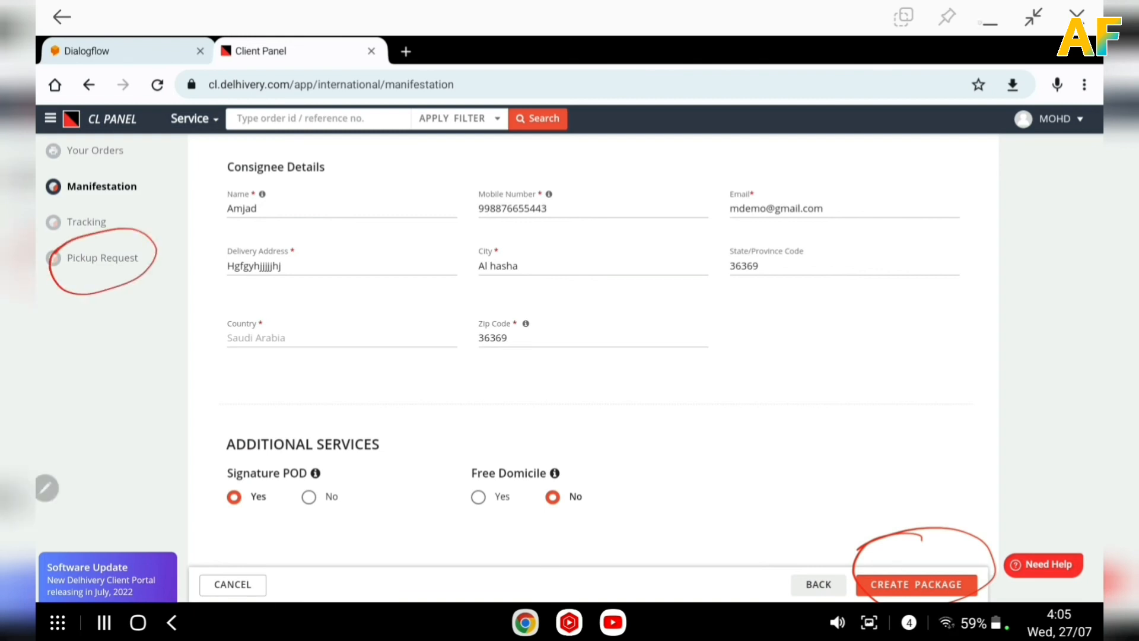